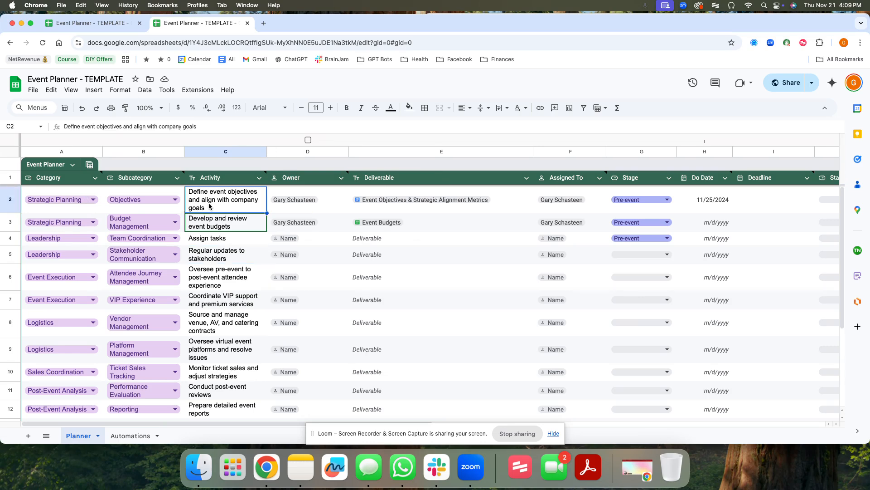
Step: Look through the Event Planner table's categories, subcategories and activities from the first row to the last
scroll(149, 328, "down", 5)
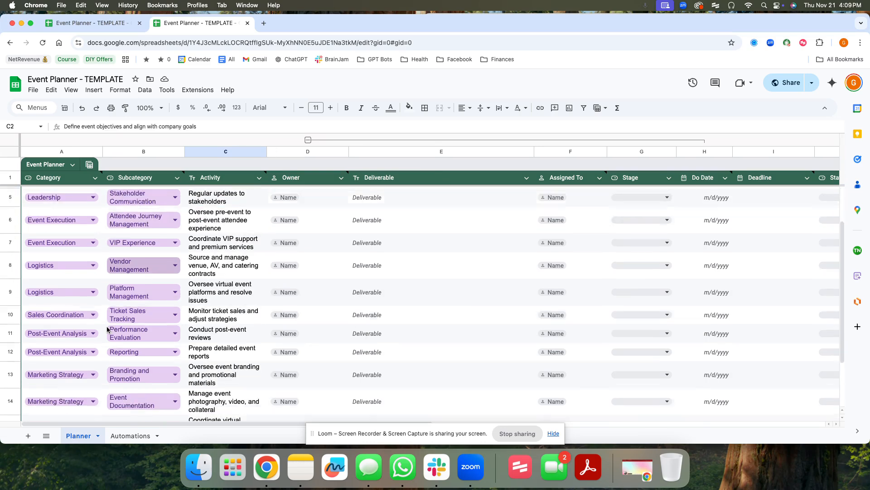
scroll(107, 329, "up", 5)
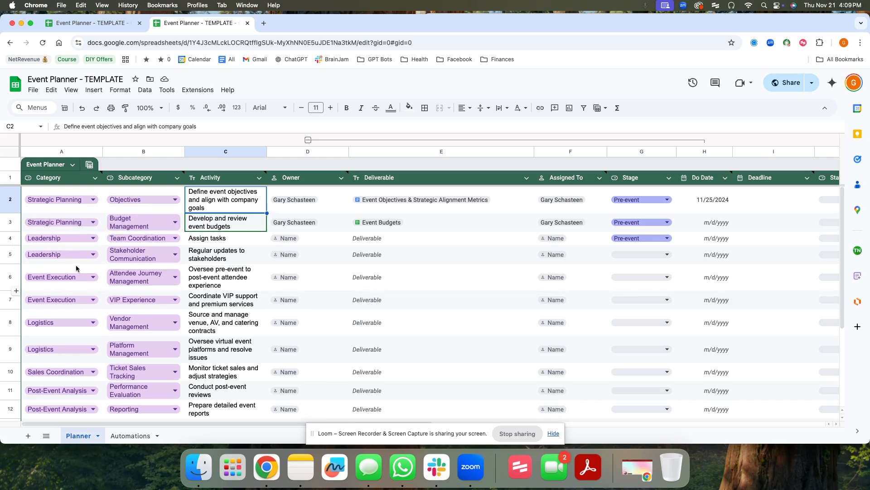
scroll(77, 290, "down", 6)
scroll(83, 291, "up", 6)
scroll(83, 290, "down", 6)
scroll(83, 290, "up", 6)
Step: Read the note on the Activity header and examine the activities listed for the Leadership and Event Execution rows
mouse_move(249, 183)
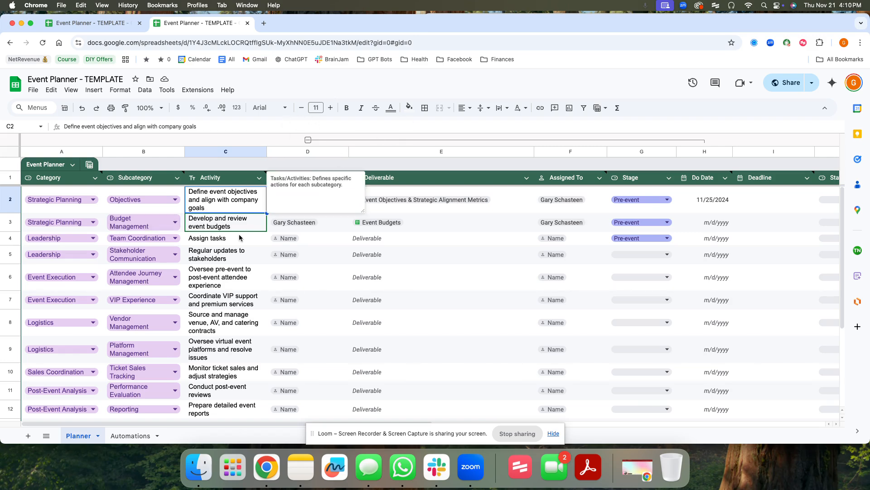
double_click(216, 238)
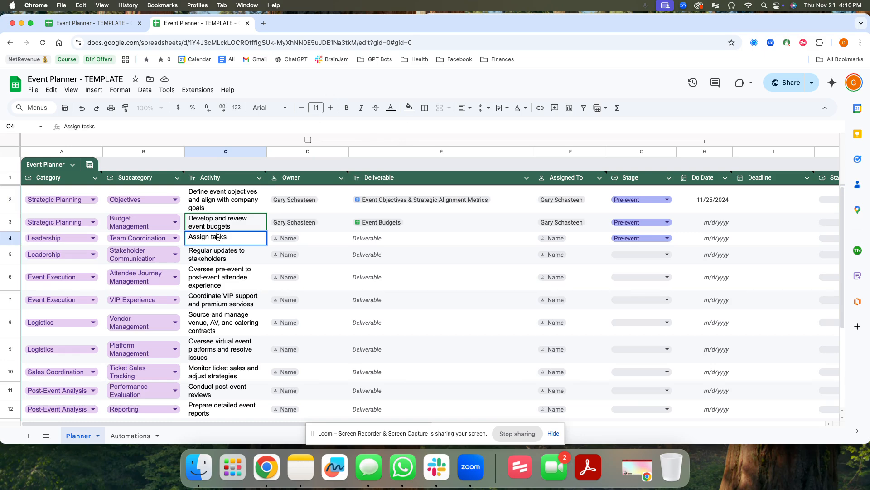
double_click(218, 251)
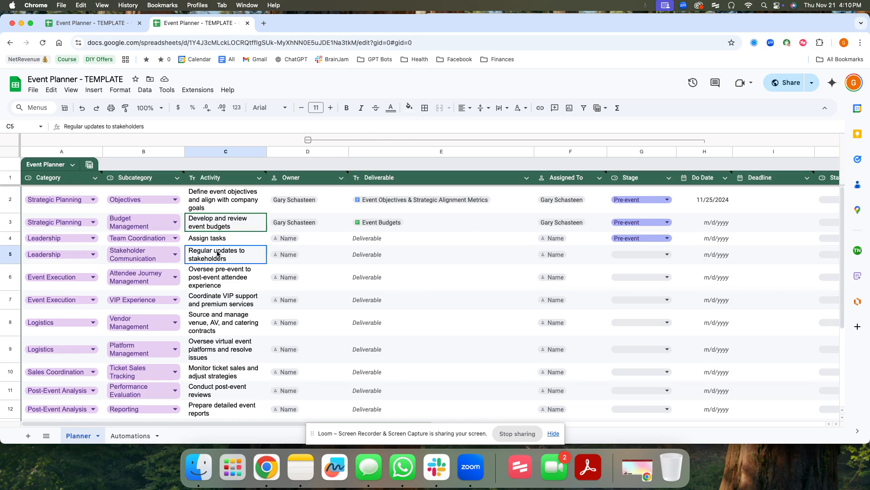
left_click(206, 274)
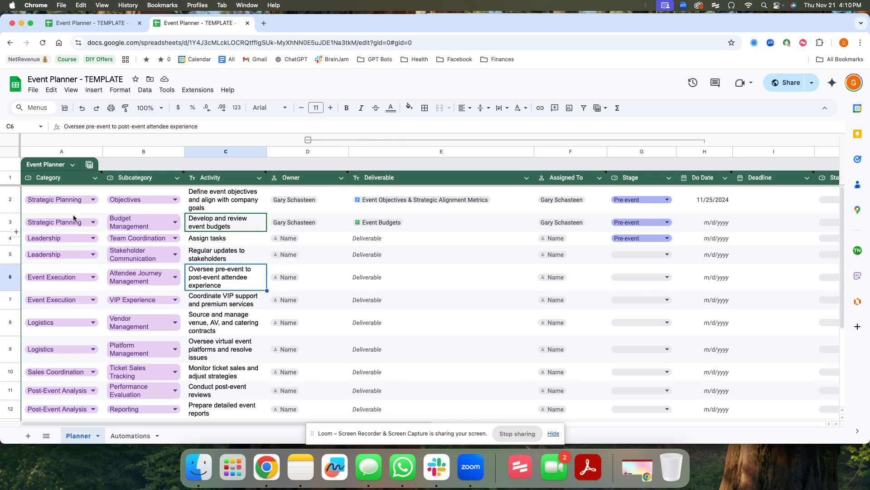
scroll(86, 262, "down", 2)
scroll(85, 262, "down", 6)
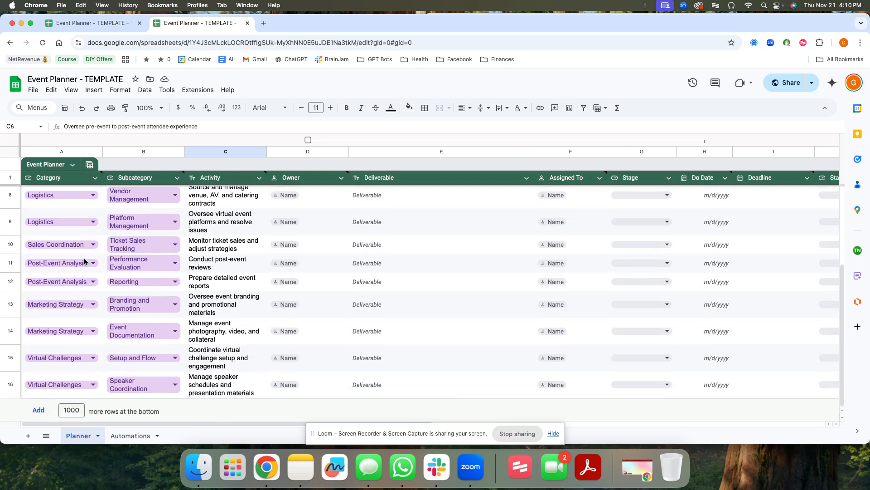
scroll(85, 261, "up", 8)
scroll(84, 261, "left", 1)
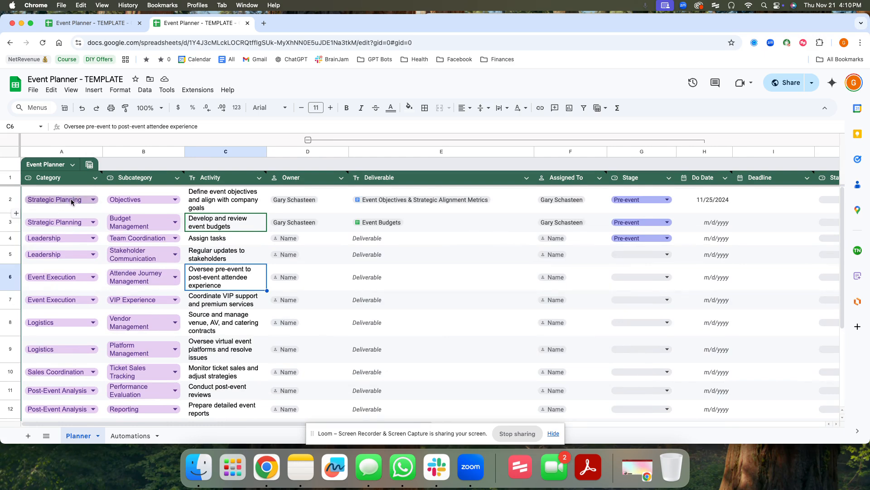
Step: Review the category choices offered in the first planner row and read the note on the Category header
left_click(93, 201)
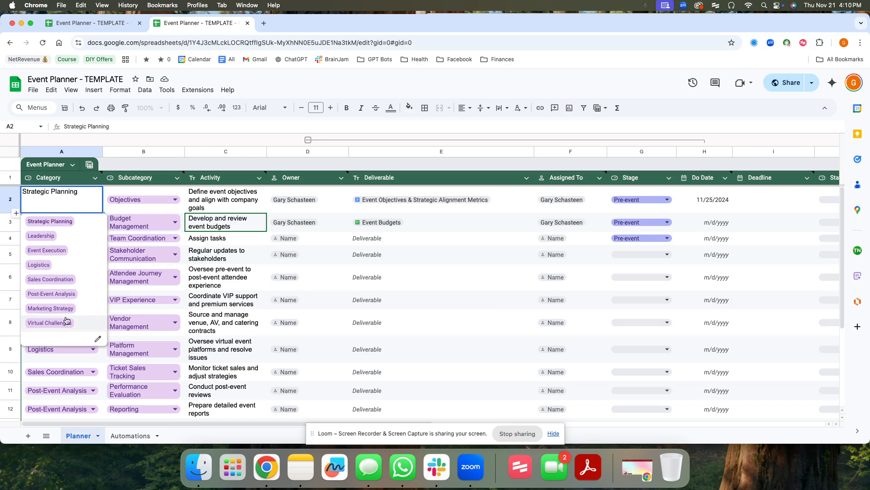
left_click(235, 226)
scroll(69, 243, "down", 5)
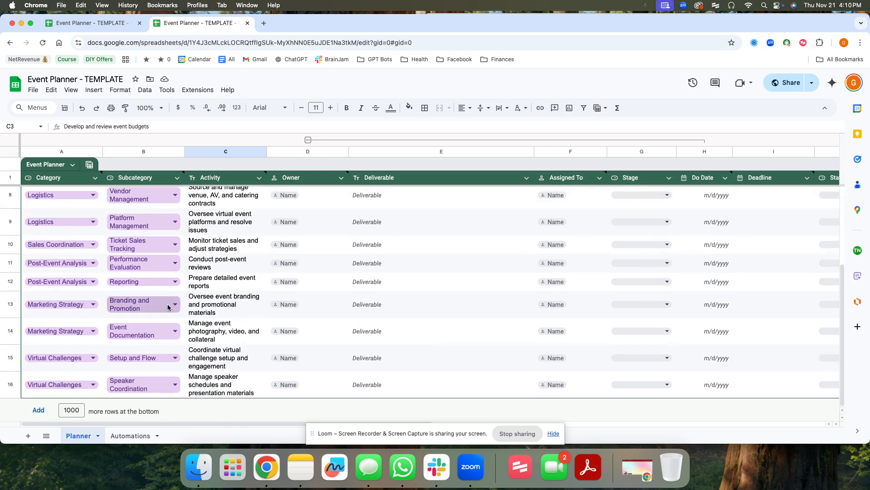
scroll(226, 353, "up", 5)
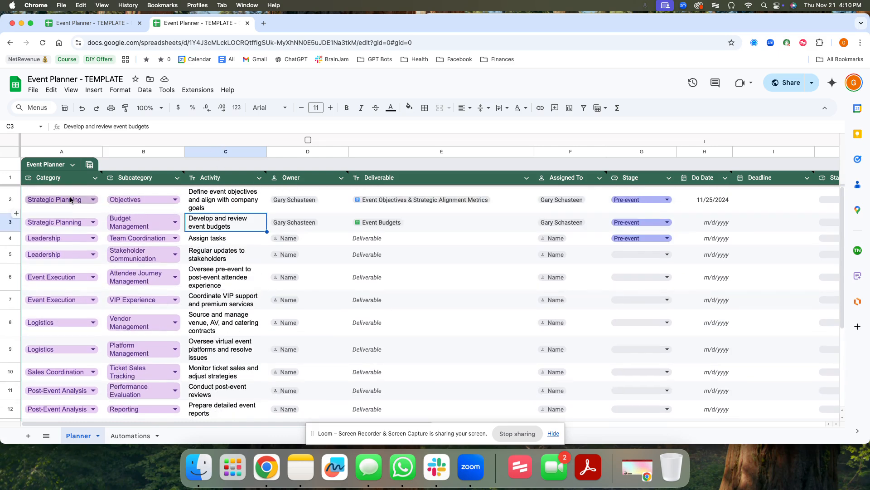
left_click(71, 179)
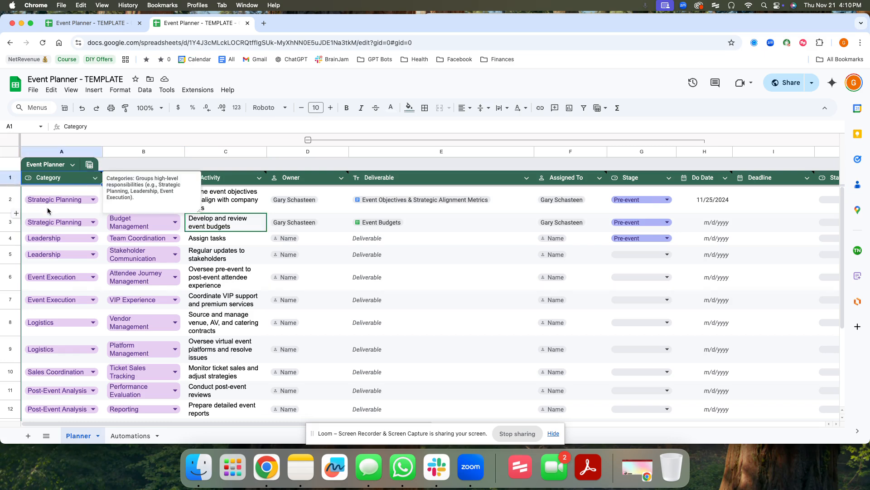
scroll(50, 317, "down", 5)
scroll(52, 317, "up", 5)
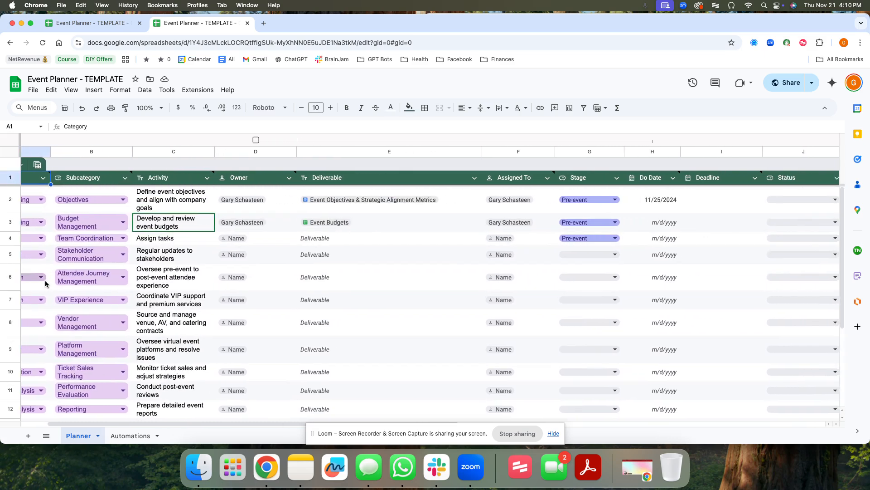
mouse_move(78, 185)
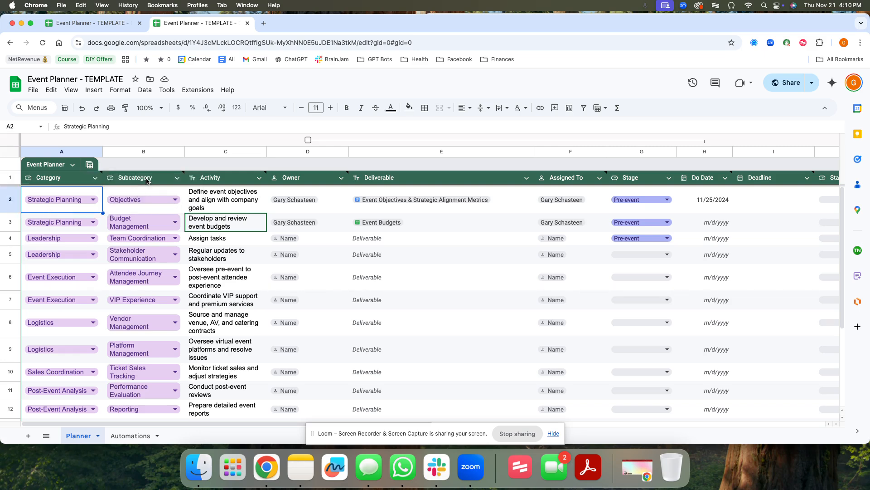
Step: Read the explanatory notes on the Subcategory and Owner column headers
left_click(146, 180)
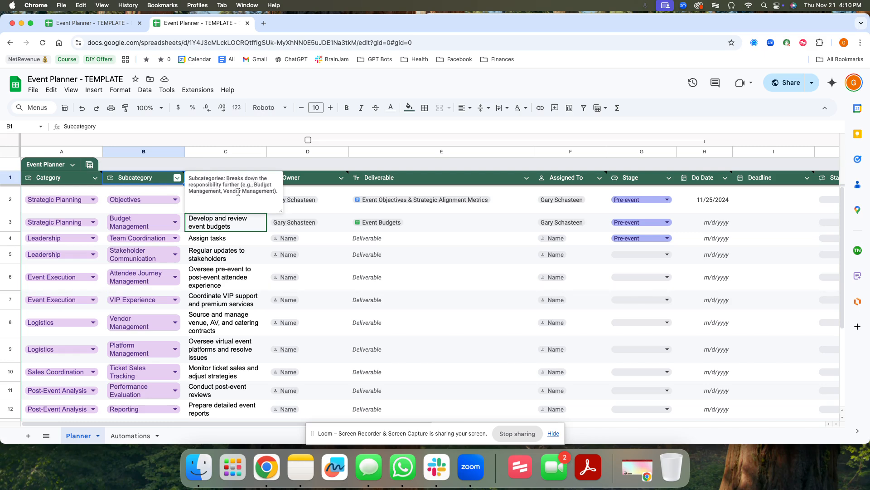
left_click(308, 181)
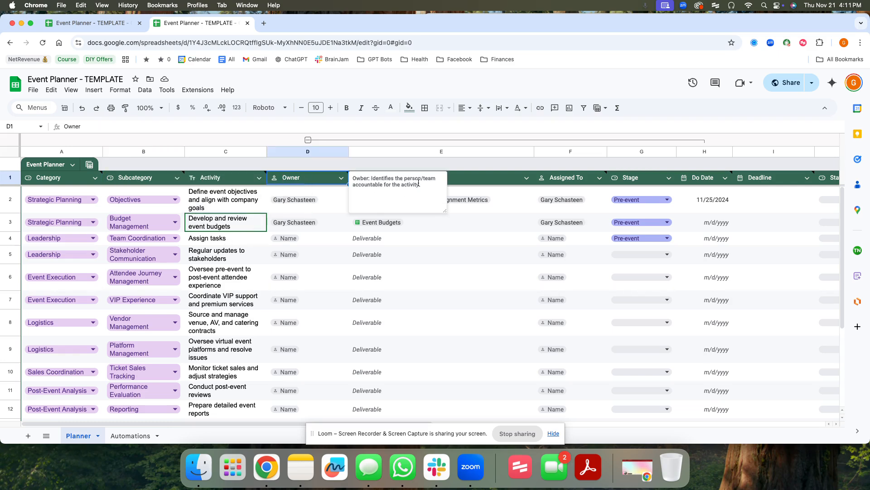
left_click_drag(382, 184, 354, 185)
left_click(422, 184)
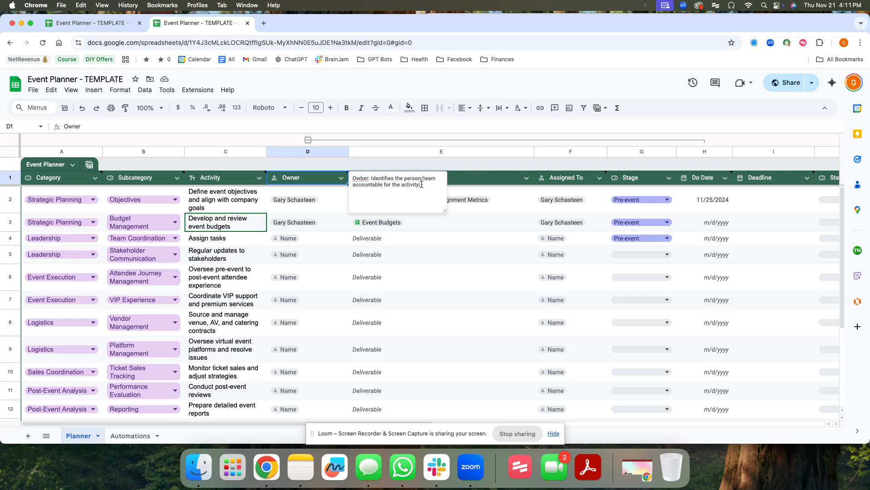
Step: Compare the first row's activity with its linked deliverable by previewing the Event Objectives & Strategic Alignment Metrics file
left_click(231, 197)
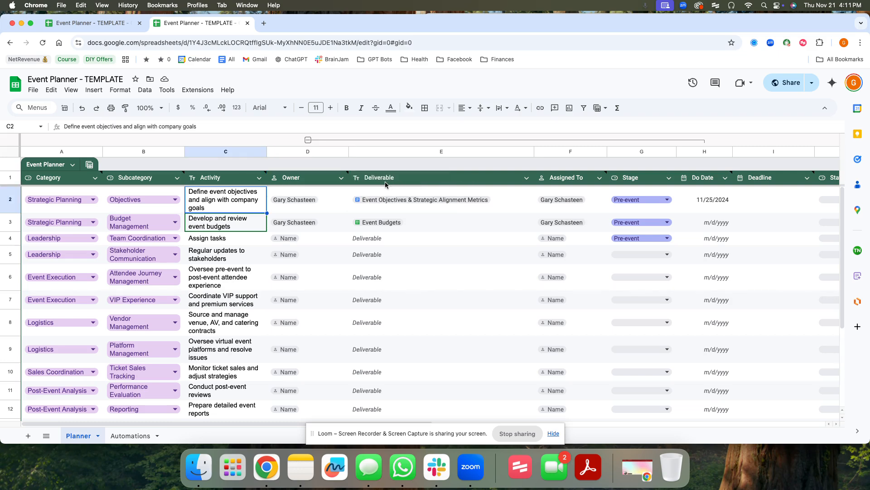
left_click(399, 201)
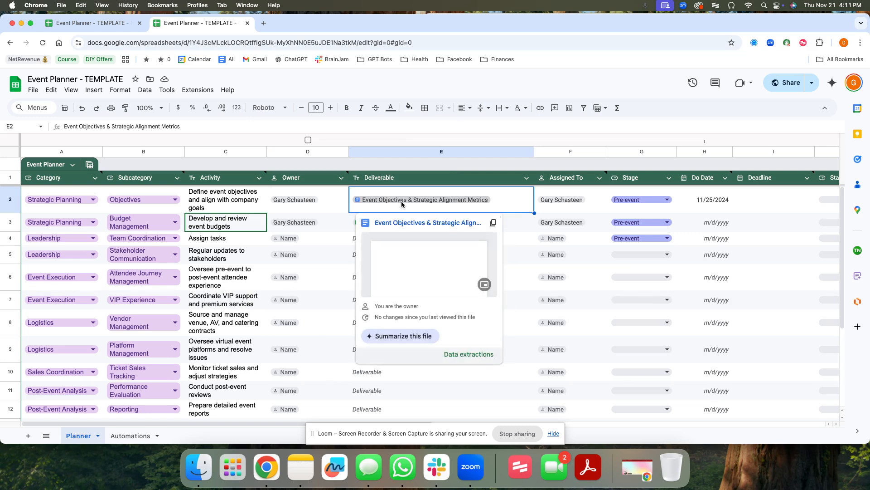
left_click(225, 209)
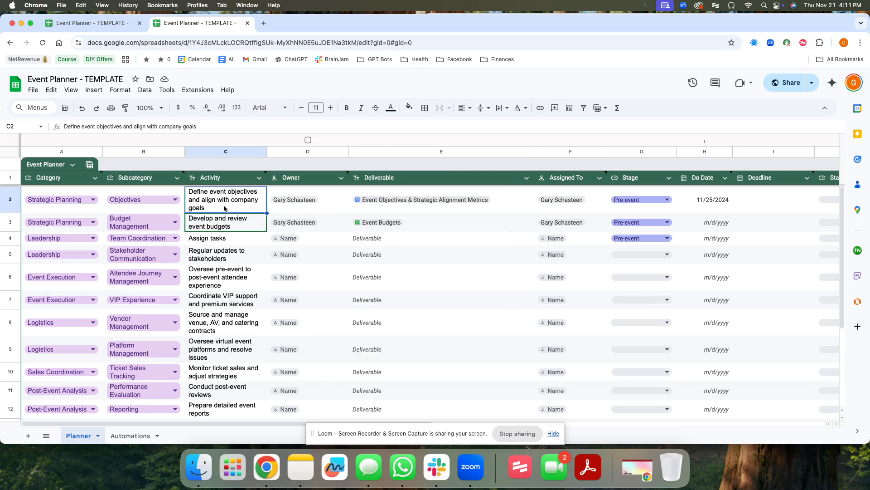
left_click(375, 198)
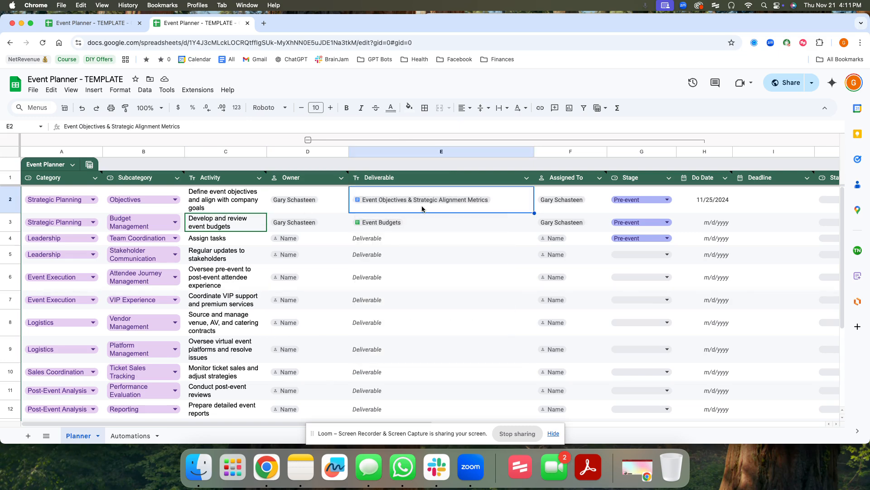
mouse_move(418, 204)
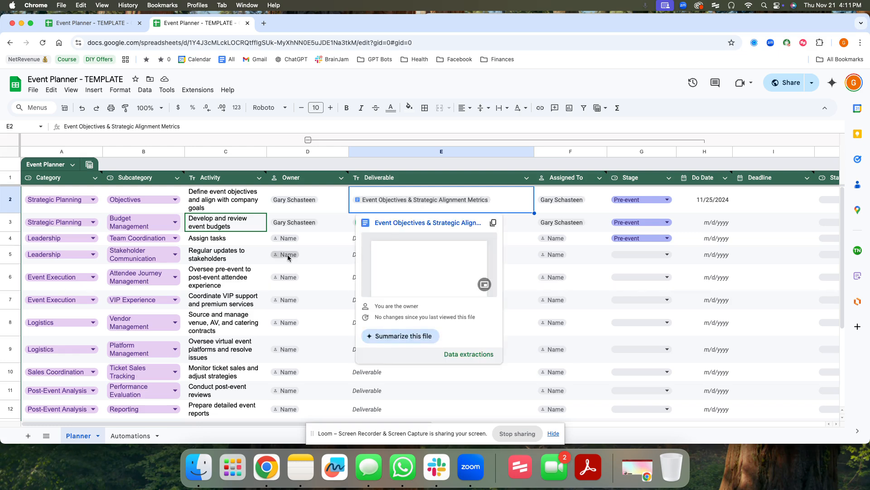
left_click(225, 228)
left_click(372, 199)
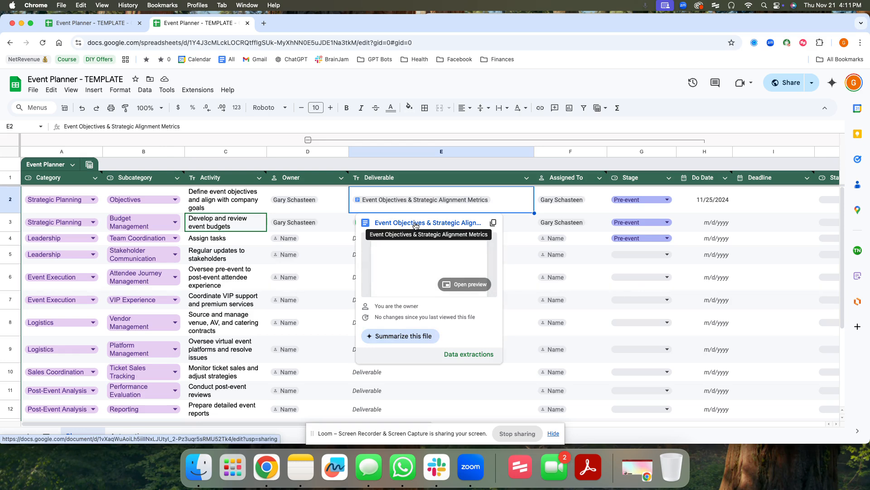
left_click(205, 207)
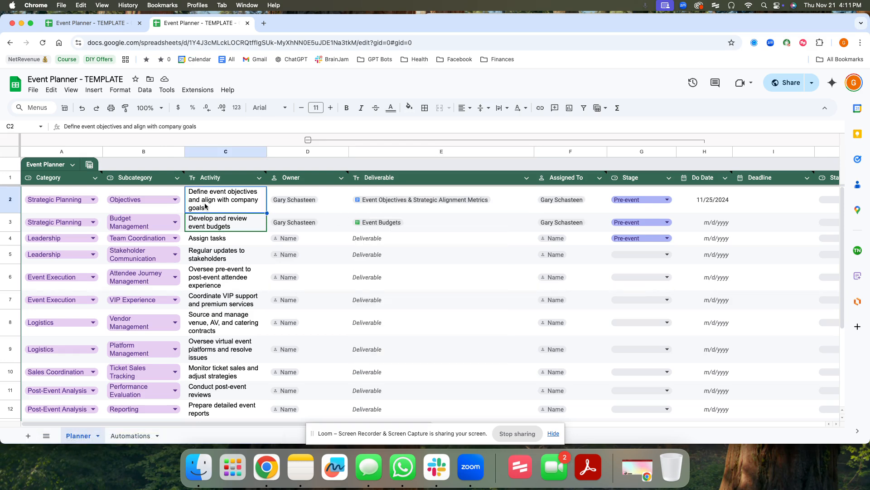
double_click(208, 203)
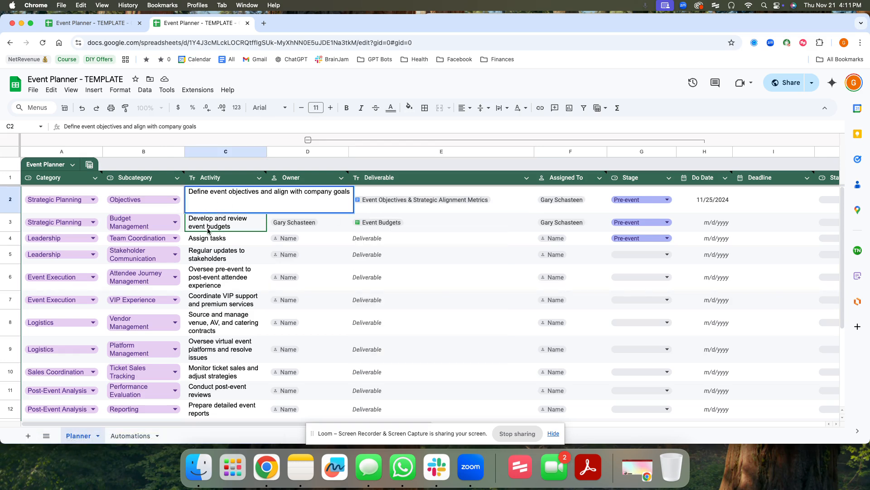
key("Escape")
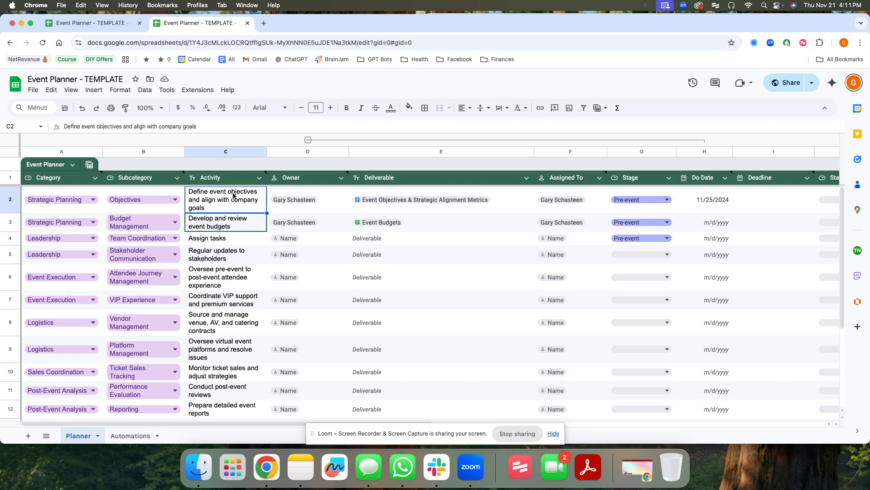
Step: Open the linked Event Objectives & Strategic Alignment Metrics document and examine the goals in its Company Goals column
left_click(415, 200)
left_click(434, 223)
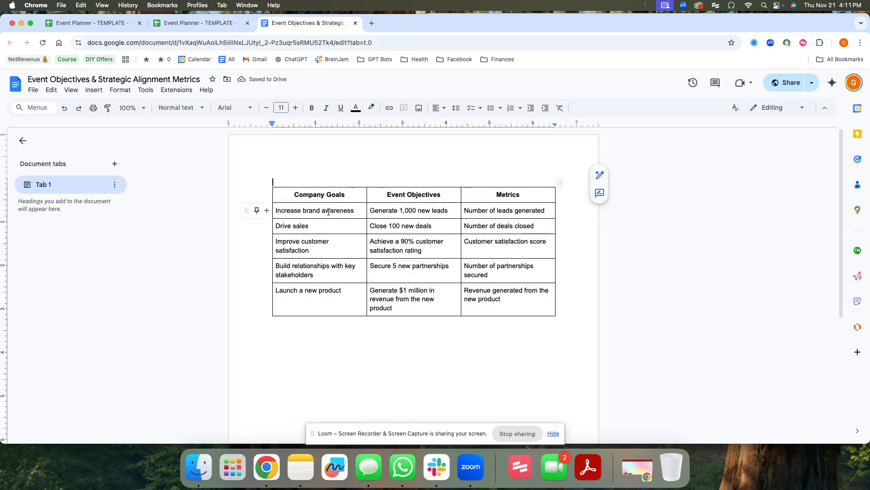
left_click(314, 252)
left_click(317, 275)
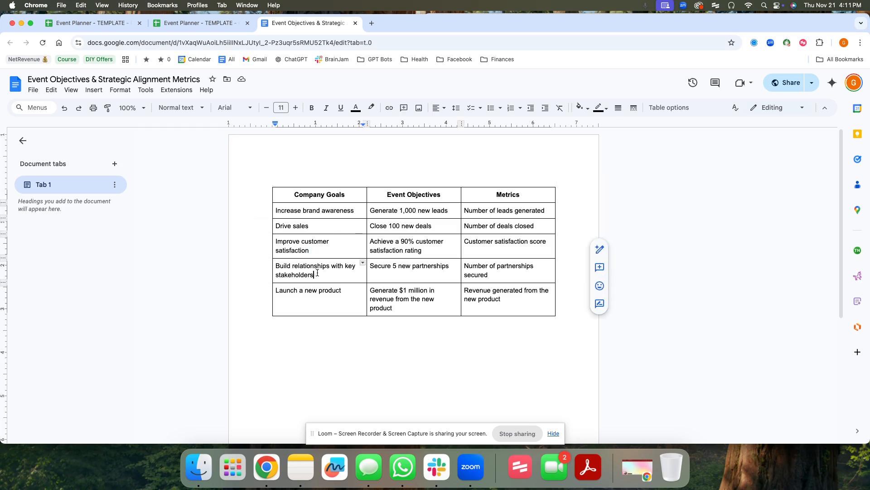
left_click(320, 290)
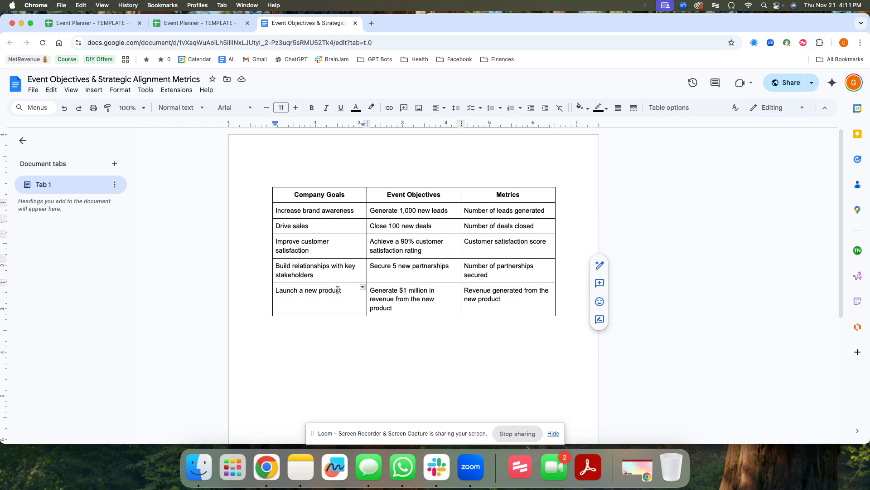
left_click_drag(344, 290, 282, 291)
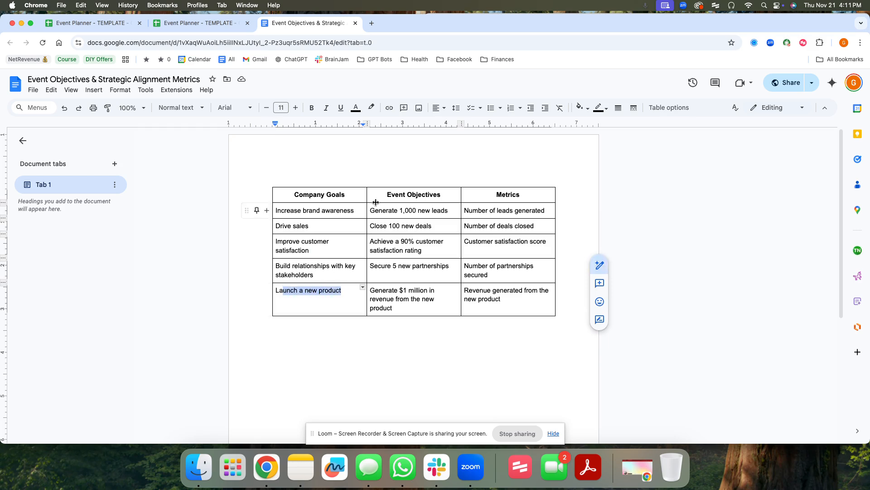
Step: Compare the event objectives and metrics set against the "Increase brand awareness" and "Drive sales" company goals
left_click(390, 210)
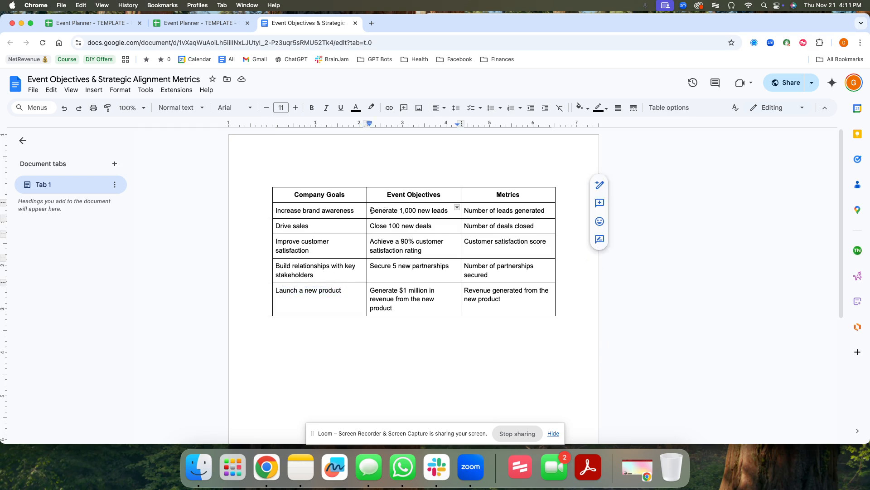
left_click_drag(371, 211, 445, 209)
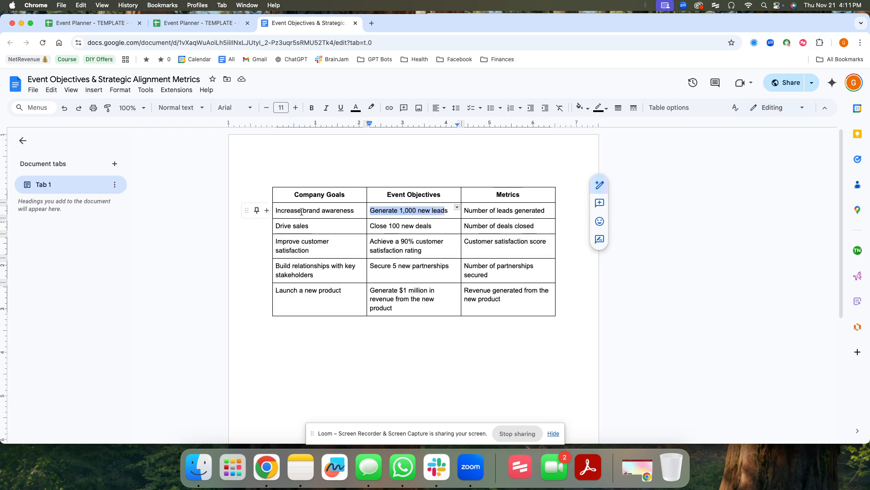
left_click_drag(298, 212, 537, 213)
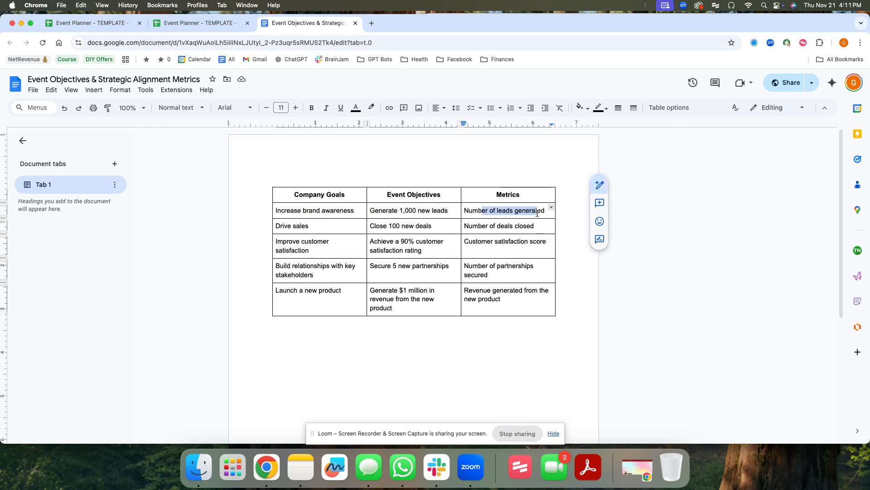
left_click(323, 227)
left_click_drag(392, 224, 438, 225)
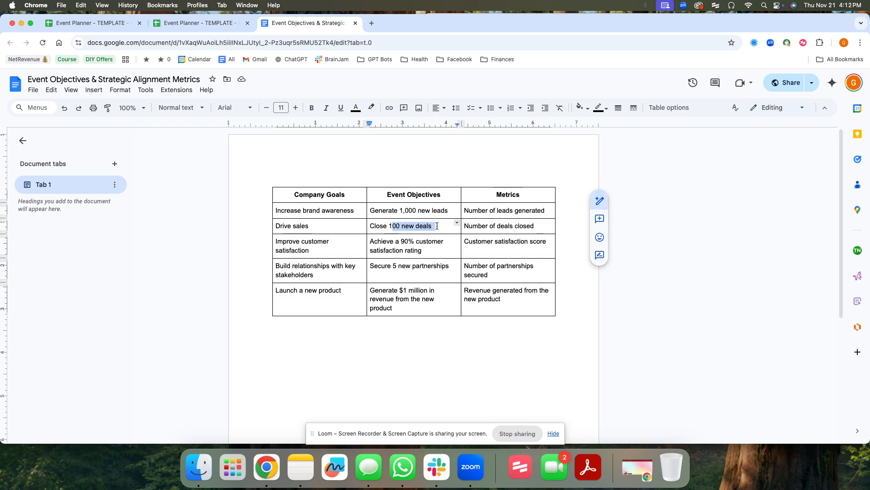
left_click(505, 226)
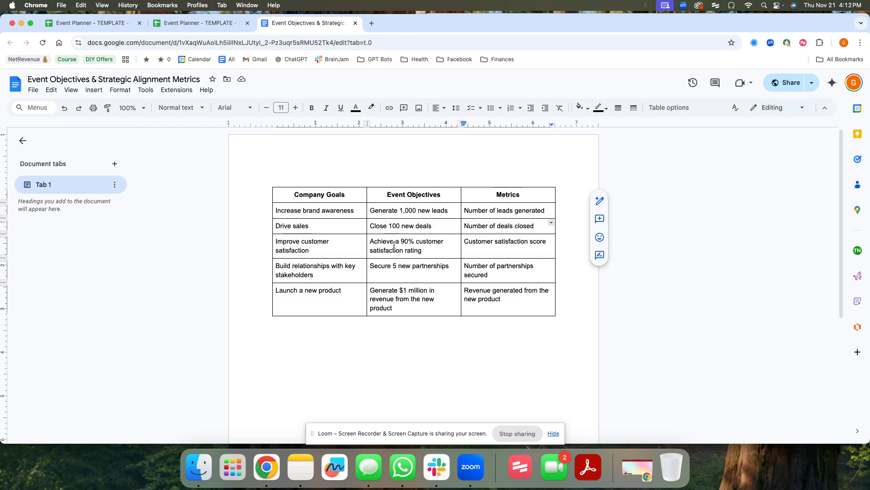
Step: Compare the "Improve customer satisfaction" goal with its event objective and its "Customer satisfaction score" metric
left_click_drag(320, 227, 331, 242)
left_click(305, 242)
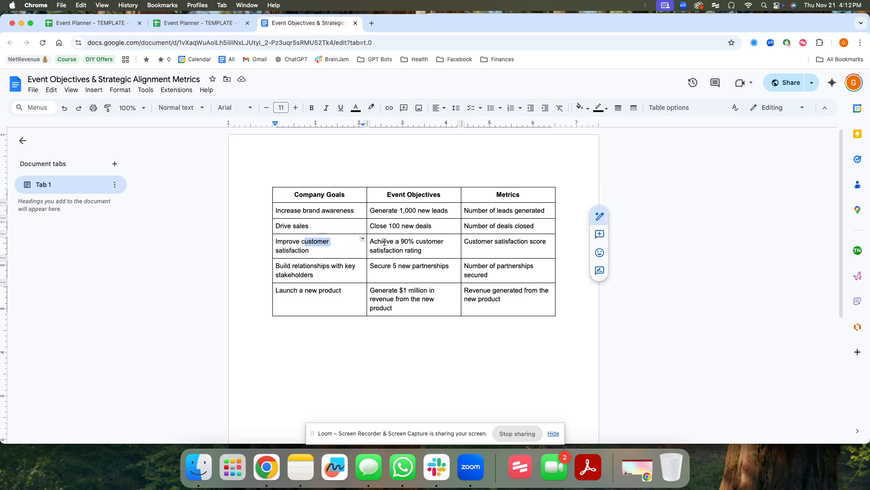
left_click_drag(395, 241, 426, 253)
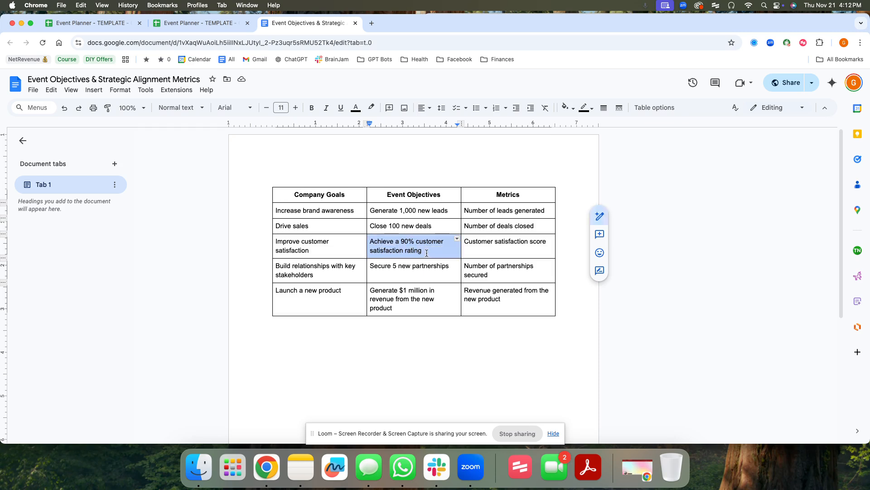
left_click(401, 243)
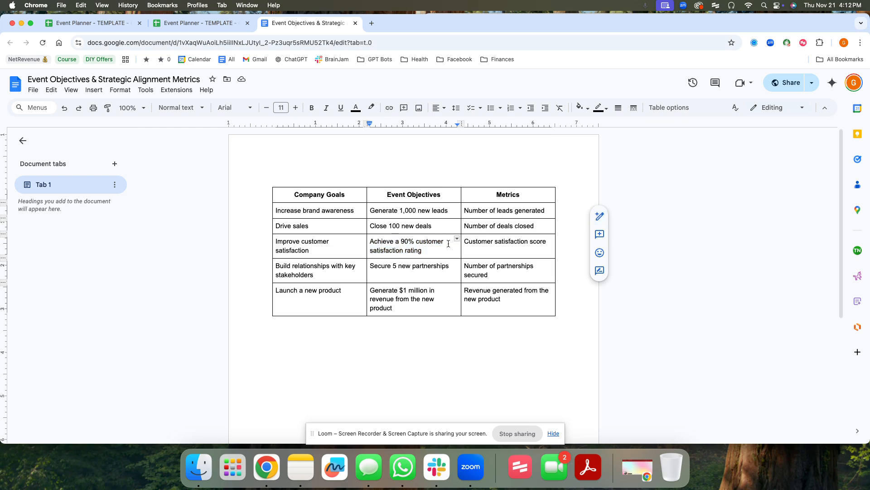
left_click_drag(476, 241, 548, 244)
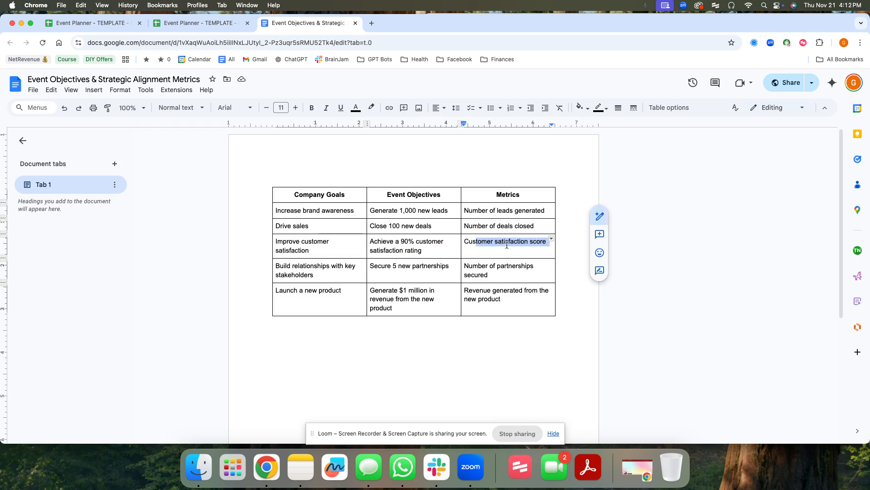
left_click(482, 243)
left_click_drag(466, 243, 542, 245)
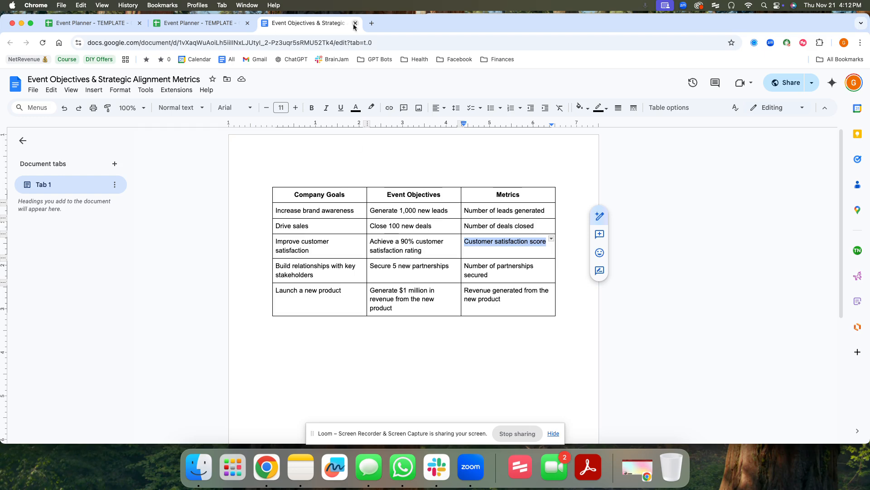
Step: Search the web for "NPS Score" and read the featured explanation of how the score is measured
left_click(371, 25)
type("NP")
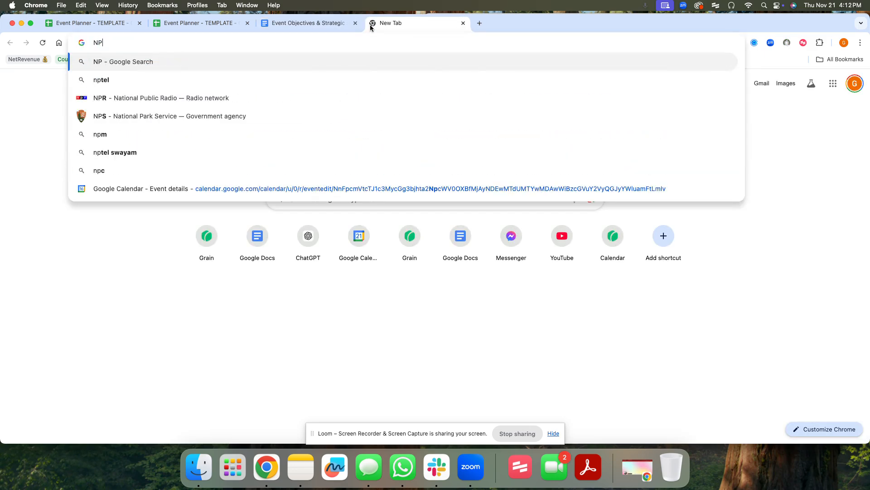
type("S Sc")
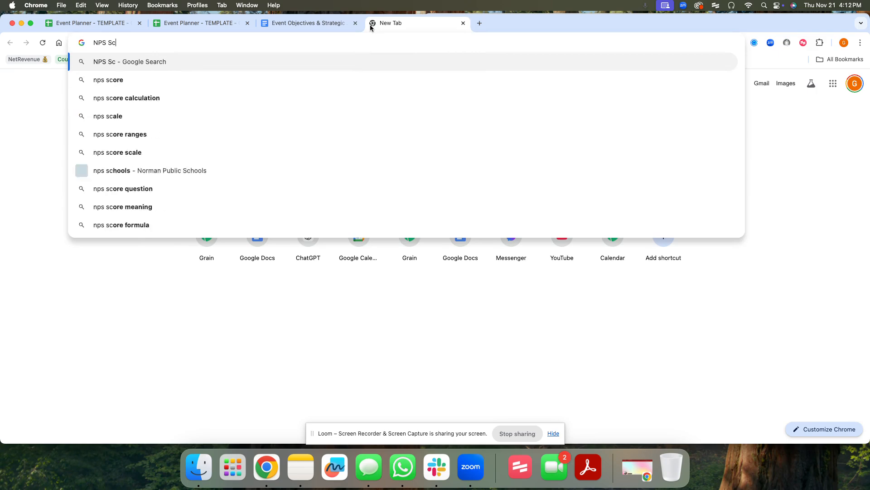
type("ore")
key("Return")
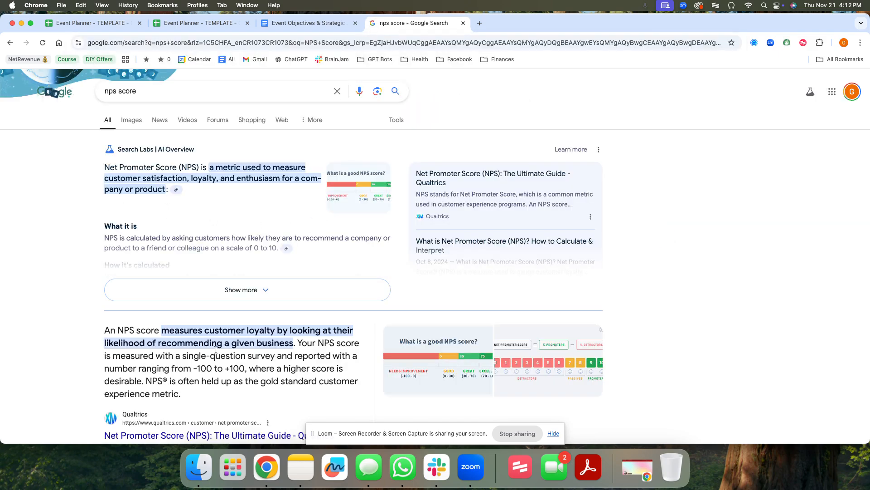
scroll(191, 339, "down", 3)
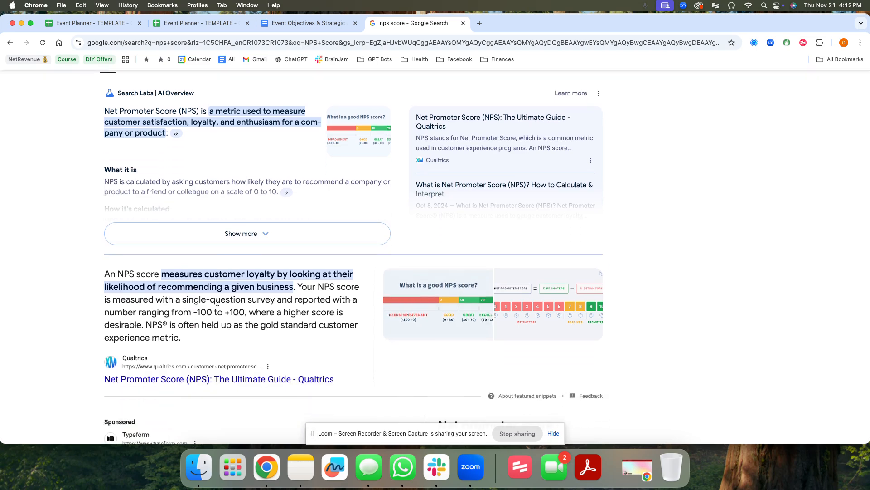
left_click_drag(203, 300, 314, 315)
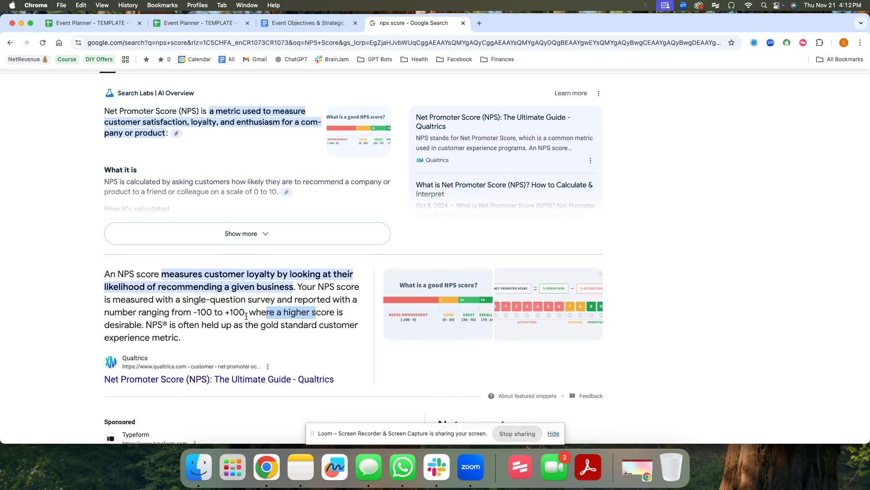
left_click_drag(181, 324, 289, 336)
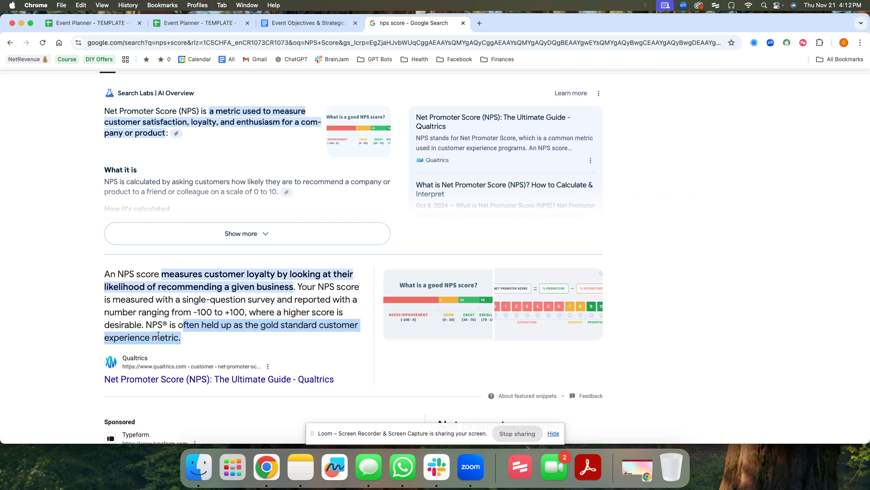
Step: Open the Qualtrics Net Promoter Score guide from the search results, copy its web address and skim the NPS explanation
left_click(250, 385)
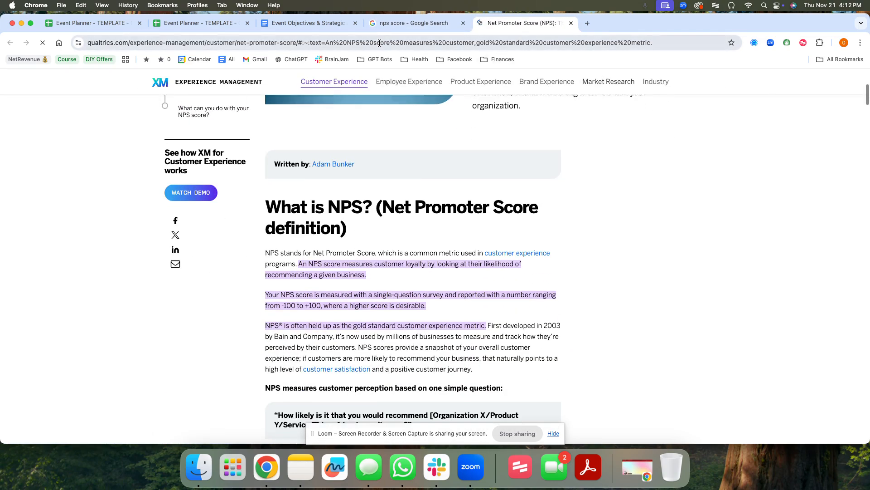
key("super+l")
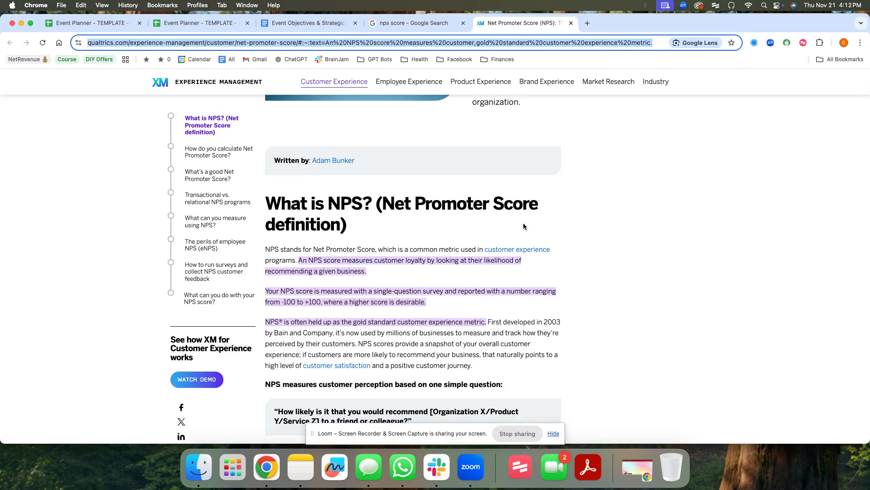
scroll(524, 222, "down", 10)
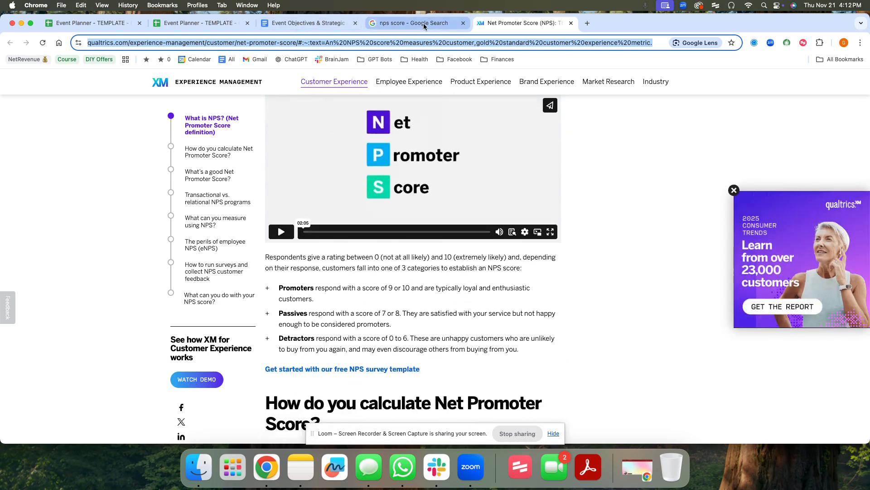
Step: Link the "Customer satisfaction score" metric in the Event Objectives document to the Qualtrics NPS guide, omitting the address's final period
left_click(188, 26)
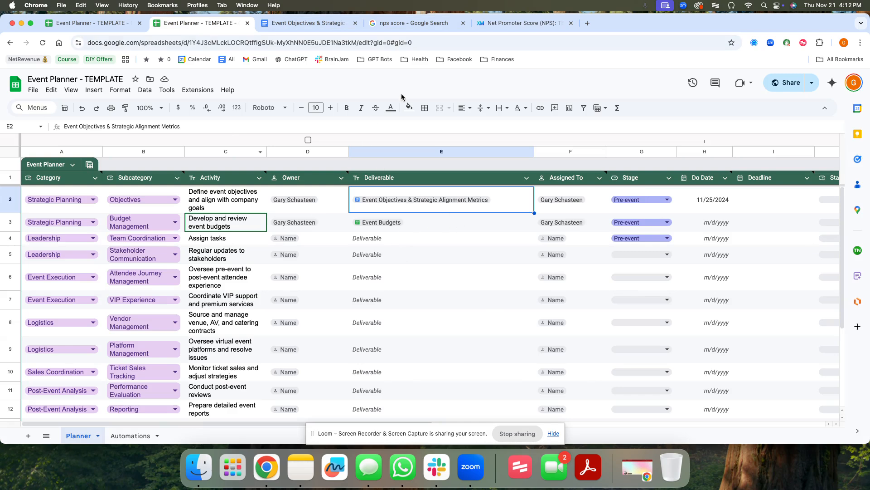
left_click(309, 25)
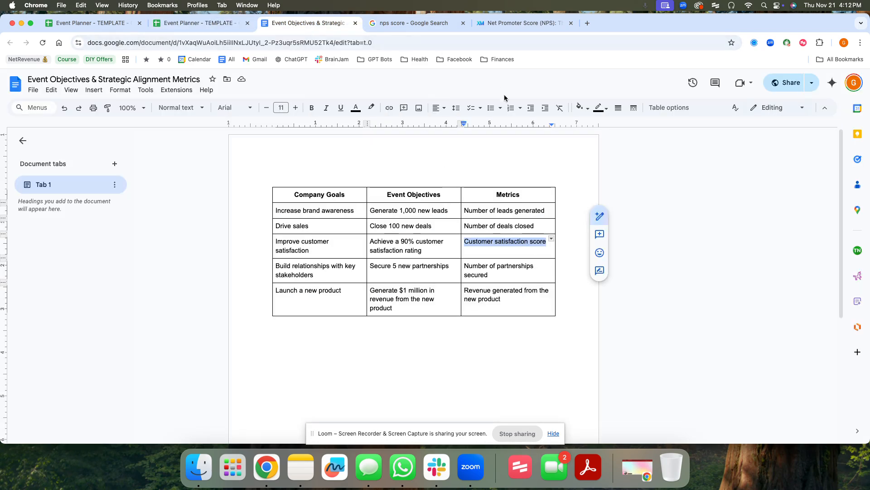
left_click(389, 107)
key("super+v")
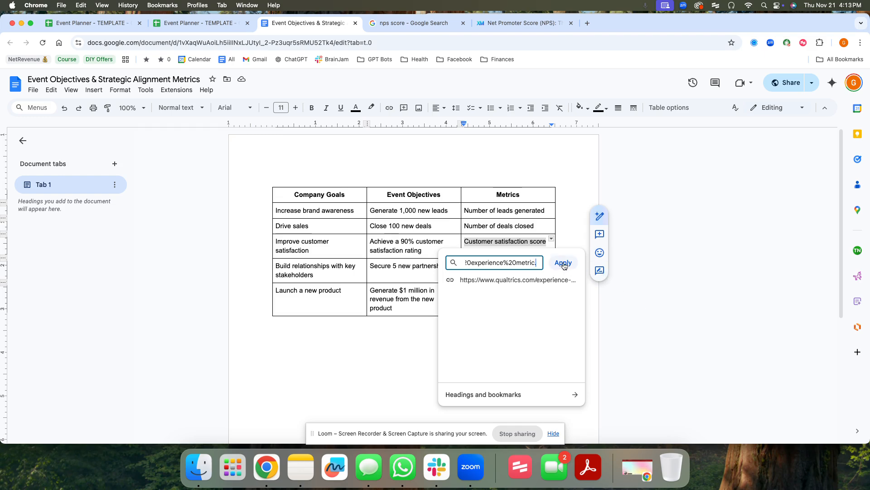
key("BackSpace")
key("Return")
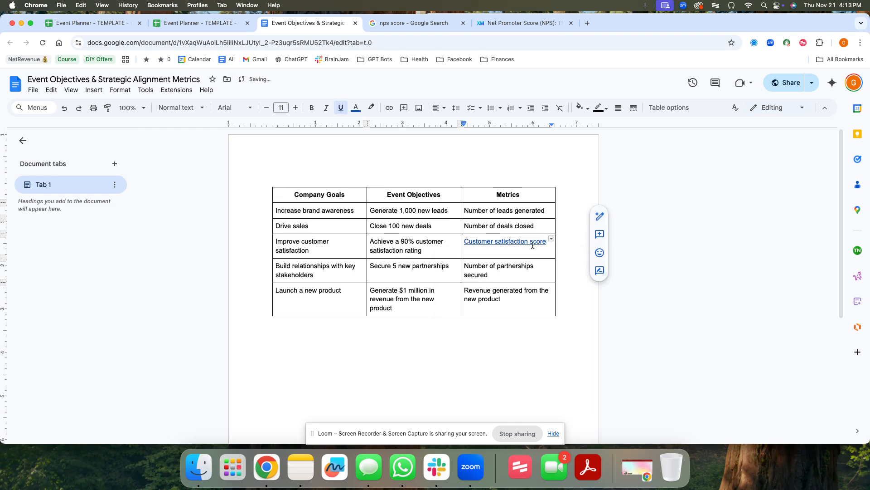
Step: Test the "Customer satisfaction score" link by viewing the Qualtrics page it opens, and return to the Event Objectives document
left_click(519, 252)
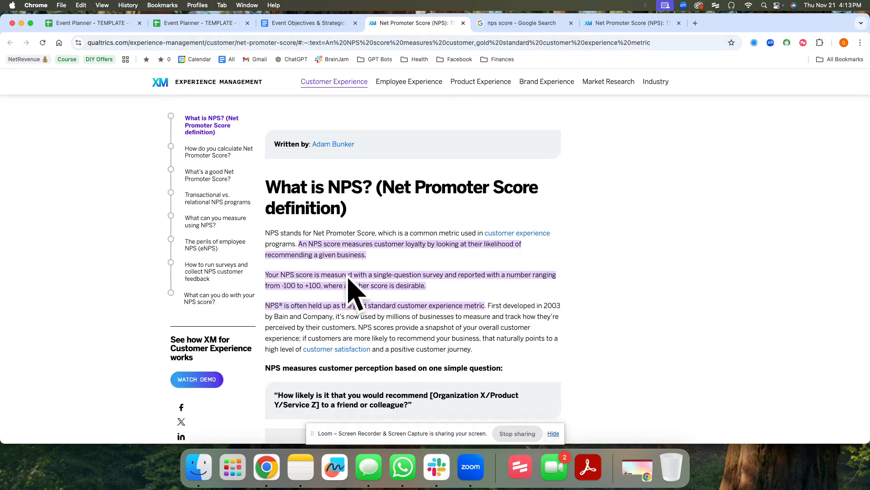
scroll(345, 278, "up", 10)
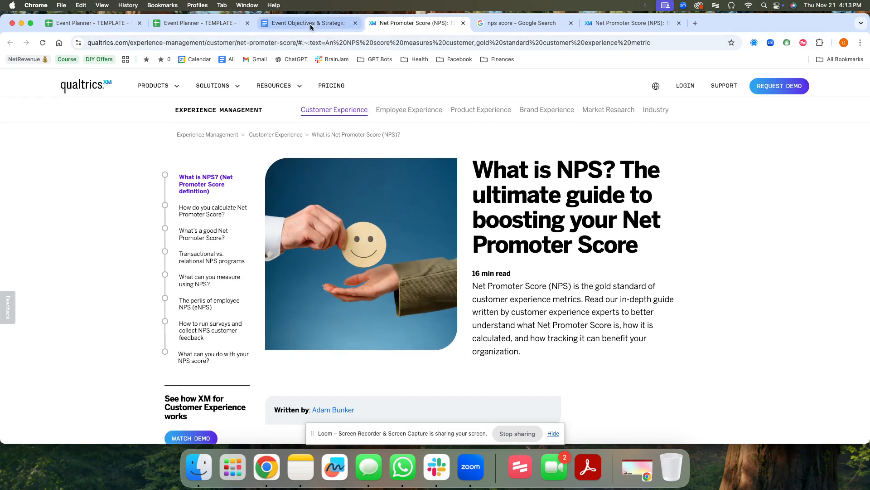
left_click(311, 24)
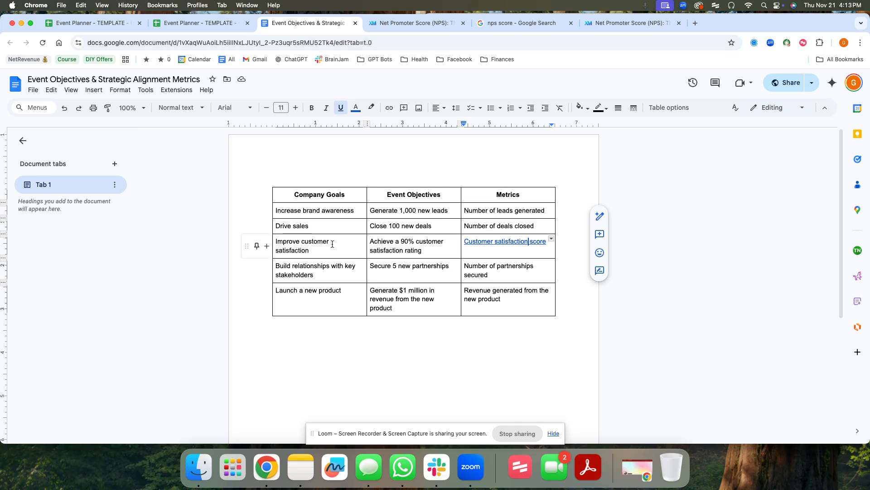
Step: Compare the "Improve customer satisfaction" goal with its 90% customer satisfaction rating objective and with the "Close 100 new deals" objective
left_click(411, 266)
left_click(403, 250)
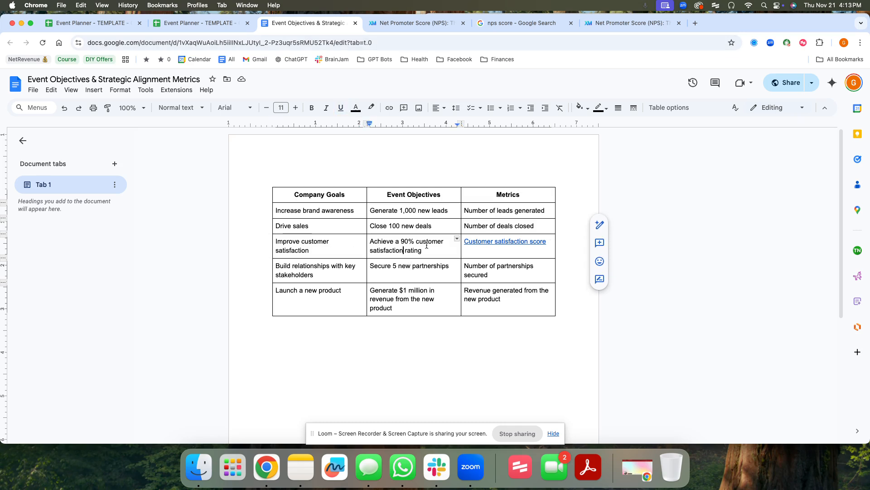
left_click_drag(436, 249, 333, 245)
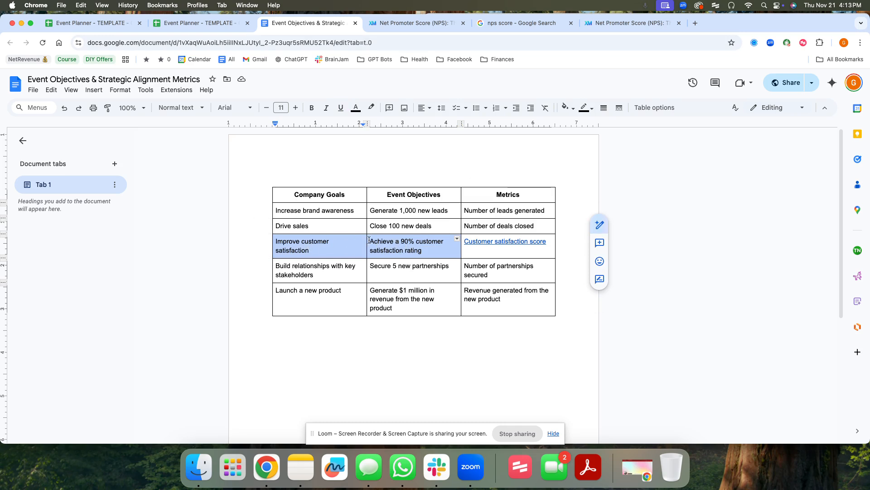
left_click(426, 250)
triple_click(426, 251)
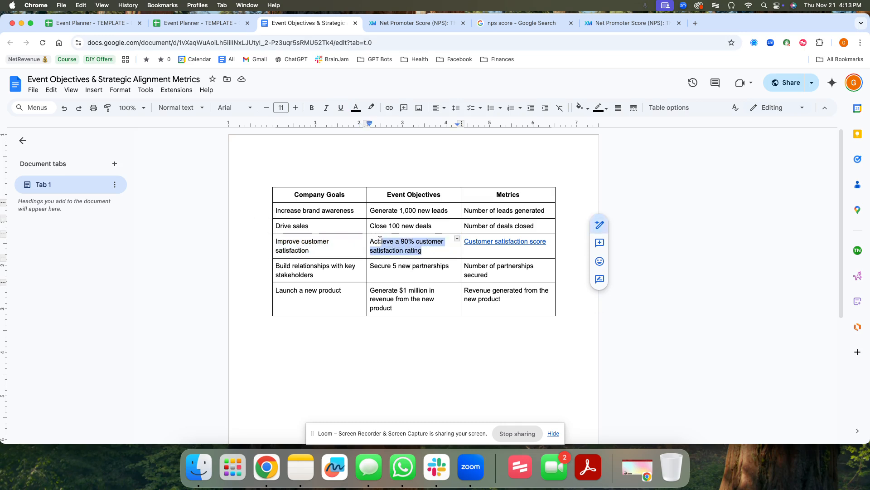
triple_click(304, 240)
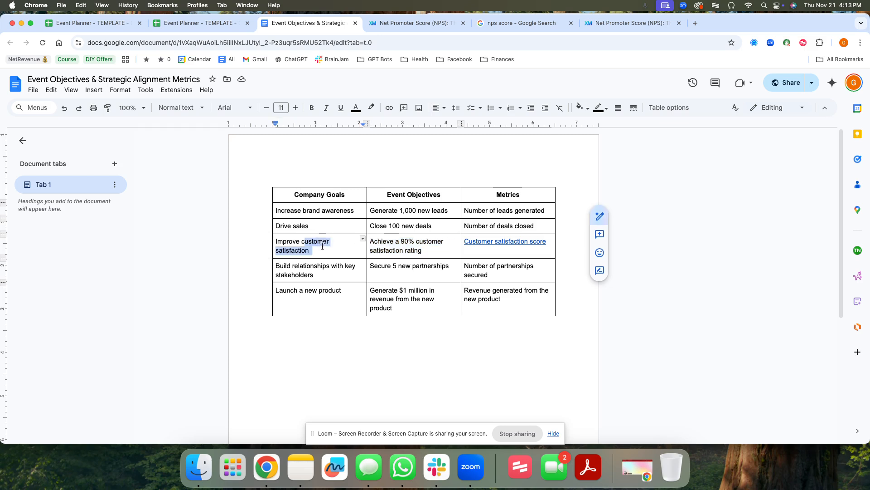
left_click(393, 226)
left_click_drag(394, 225, 455, 229)
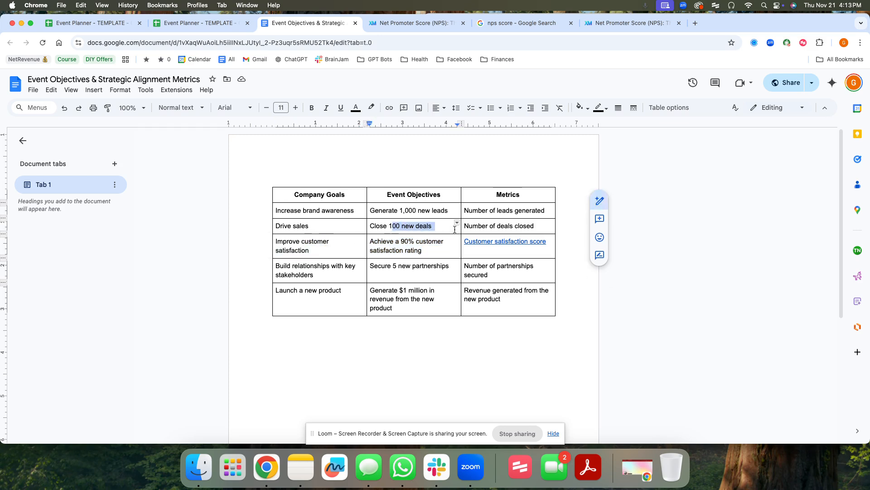
triple_click(280, 241)
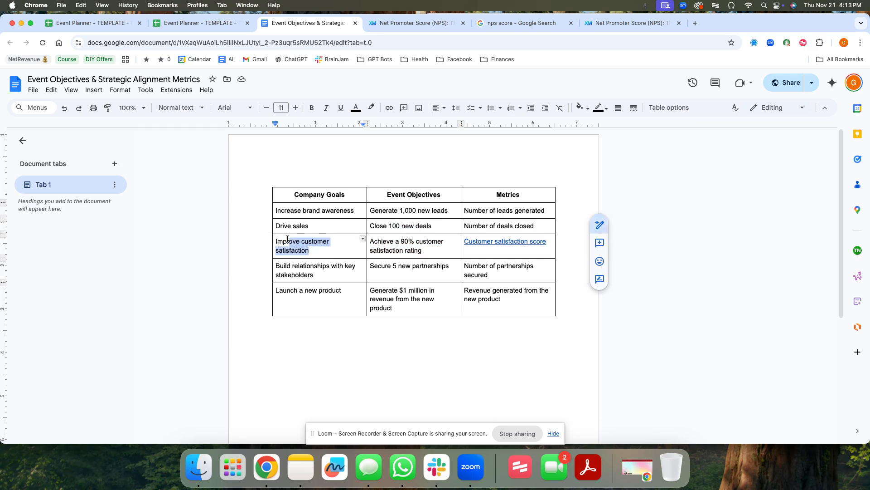
left_click(415, 249)
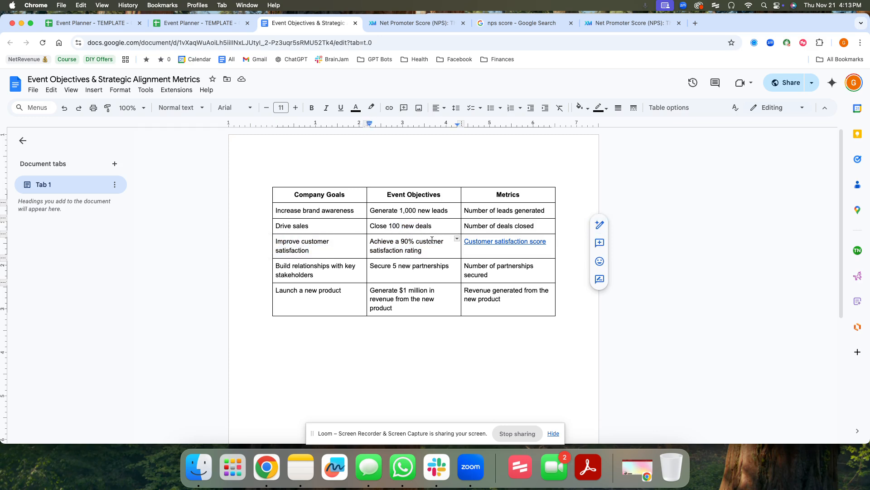
left_click(415, 240)
triple_click(402, 241)
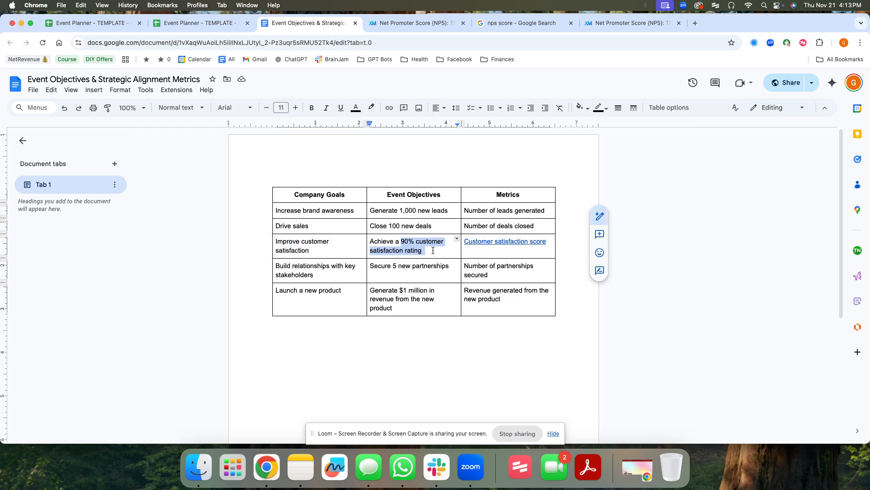
Step: Examine the key stakeholder relationships goal and its "Secure 5 new partnerships" objective against the "Improve customer satisfaction" goal
left_click(322, 273)
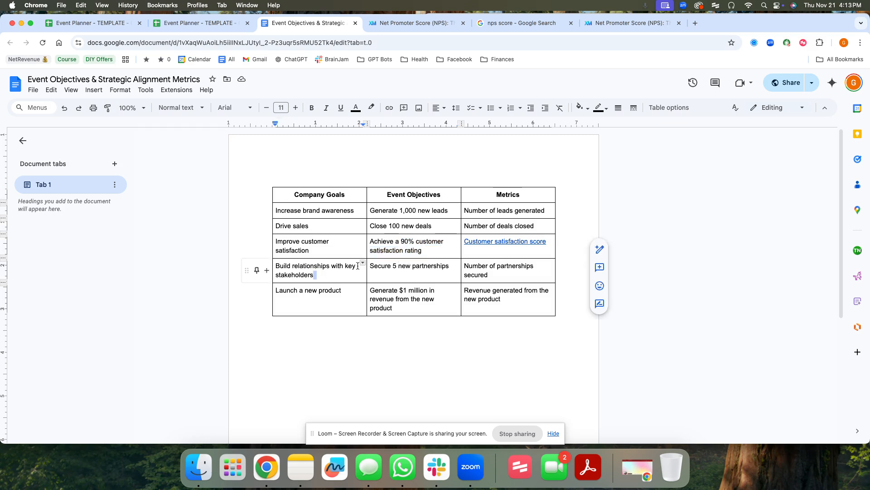
left_click(387, 266)
left_click_drag(449, 265, 398, 266)
left_click(309, 246)
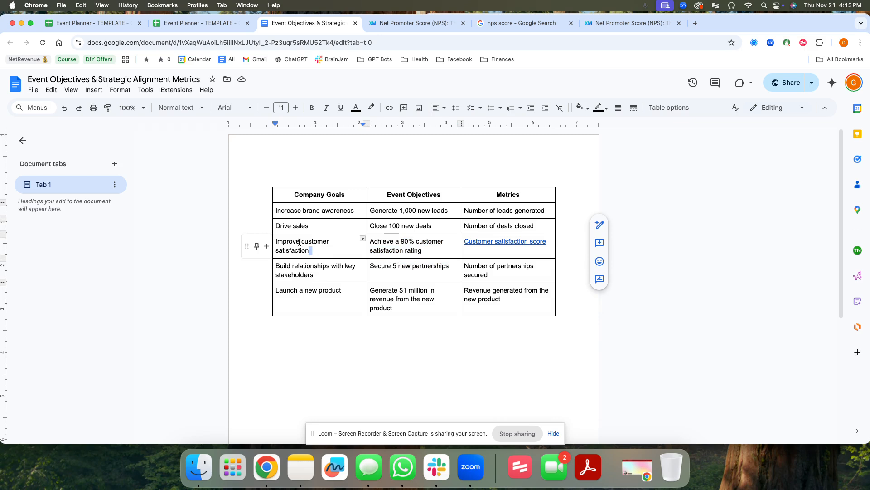
left_click_drag(299, 242, 318, 249)
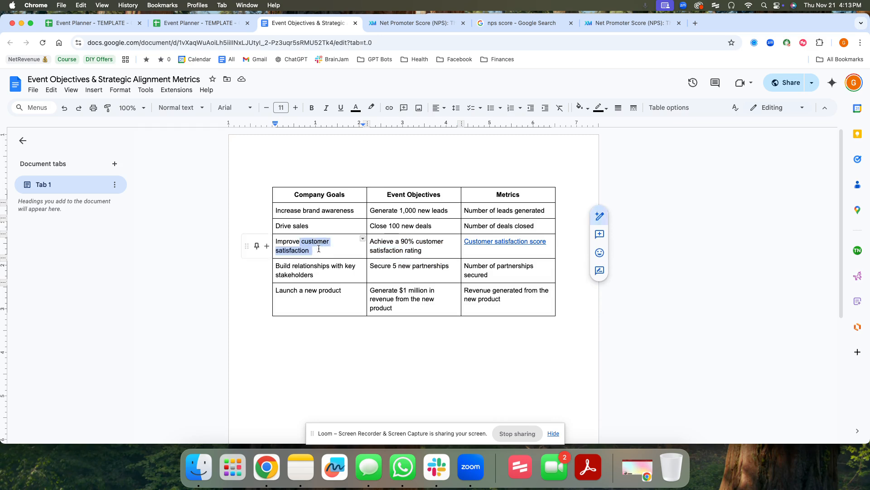
left_click(395, 265)
left_click_drag(339, 250, 275, 239)
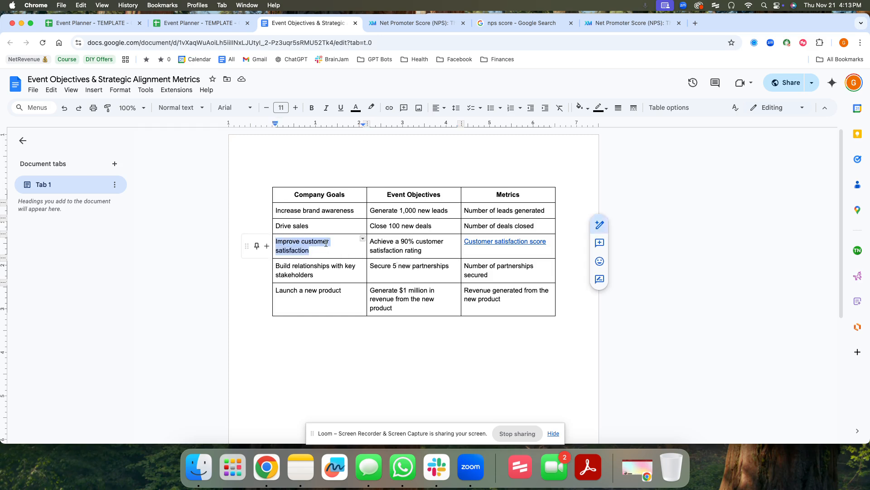
left_click(313, 252)
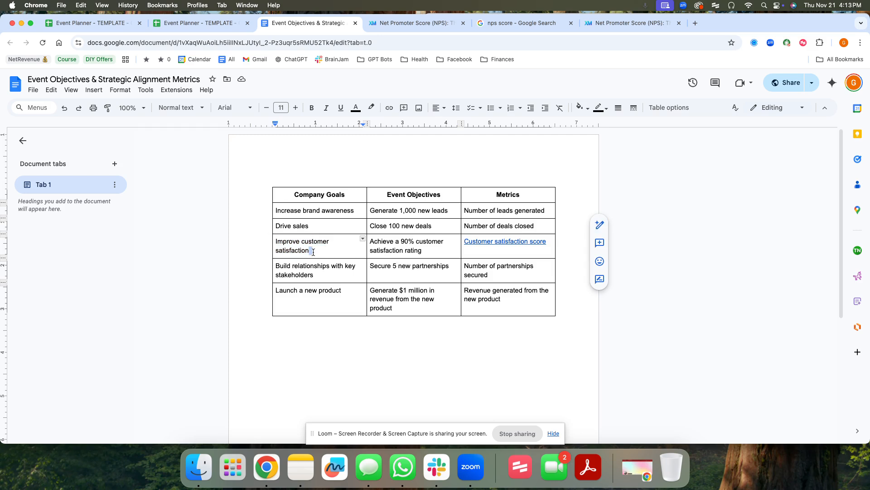
left_click_drag(312, 251, 275, 240)
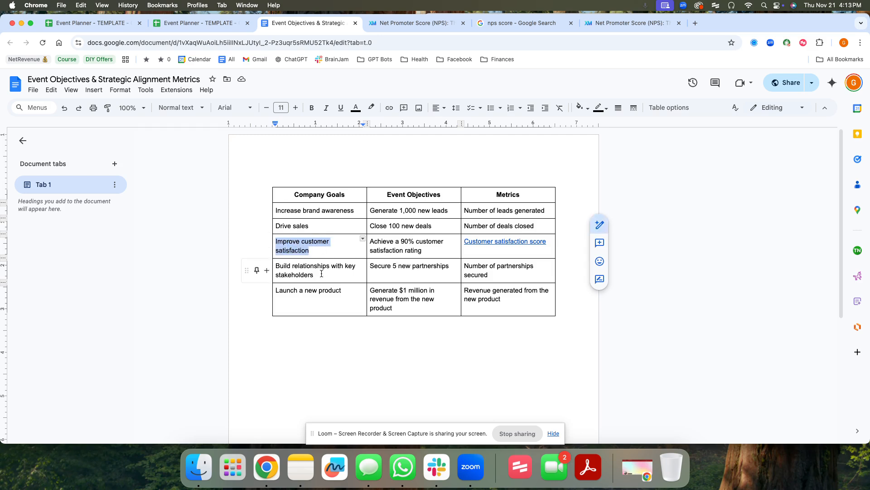
Step: Trace the "Build relationships with key stakeholders" goal through its partnerships objective to the "Number of partnerships secured" metric
left_click(294, 266)
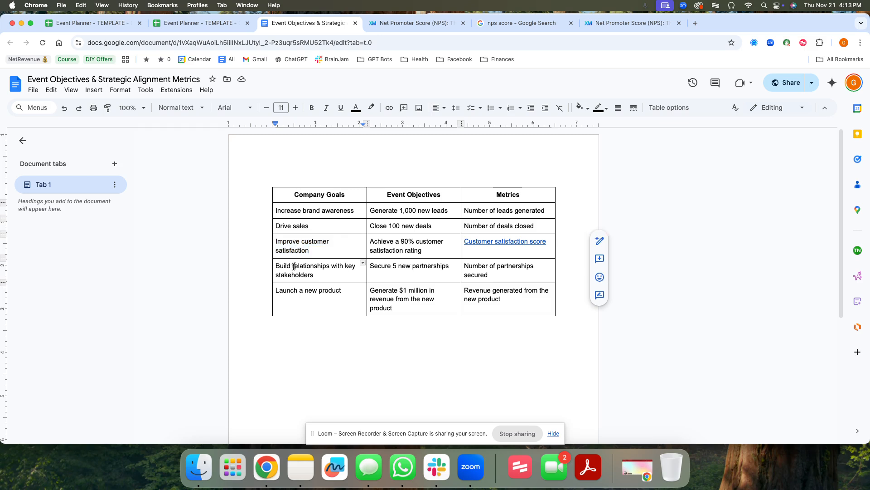
left_click_drag(294, 266, 275, 241)
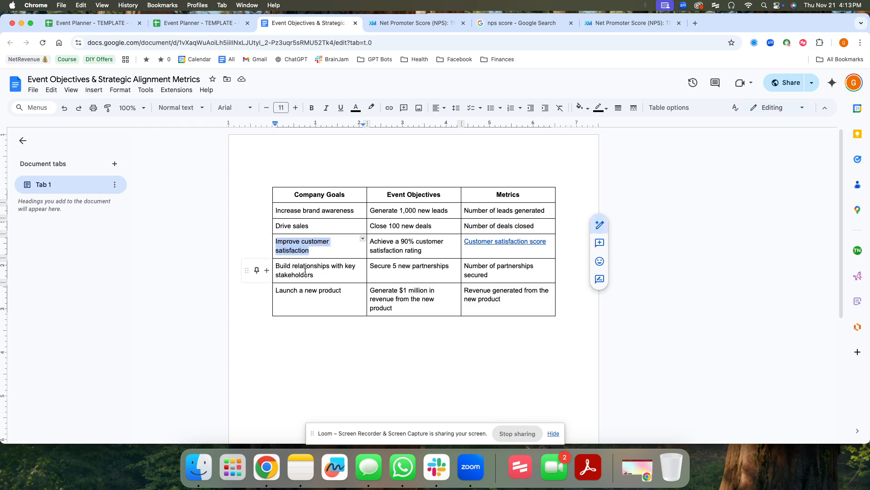
left_click_drag(324, 275, 293, 267)
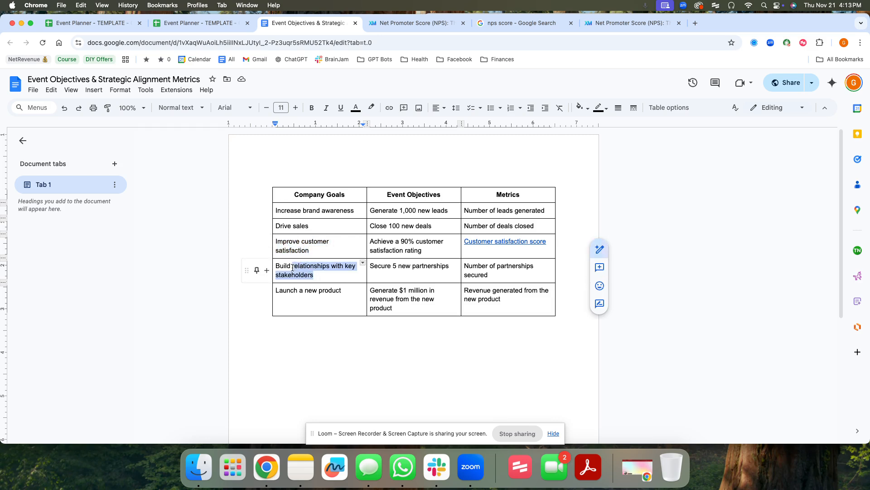
left_click(401, 266)
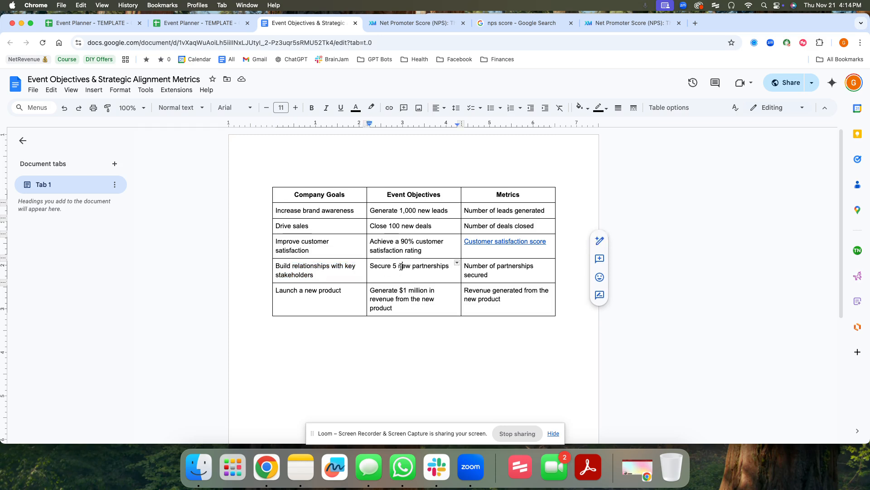
left_click_drag(387, 266, 515, 272)
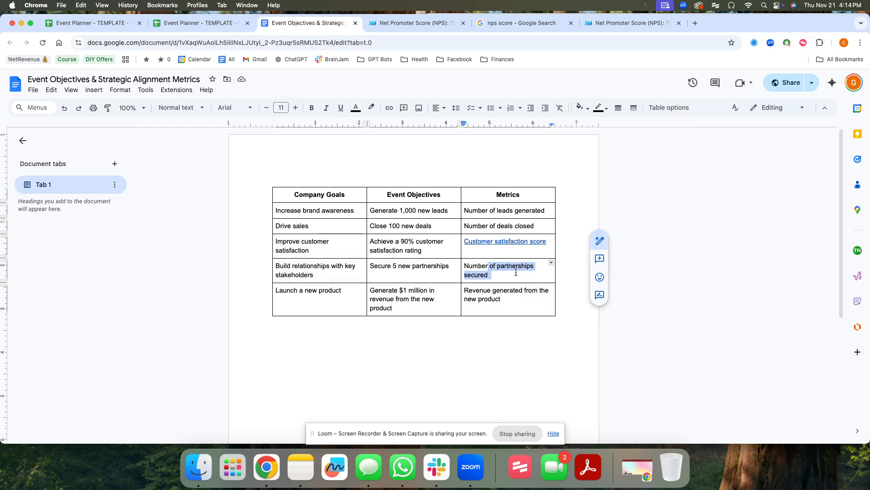
Step: Examine the "Launch a new product" goal with its $1 million revenue objective and metric, and revisit the brand awareness goal and "Event Objectives" heading
left_click_drag(328, 291, 291, 291)
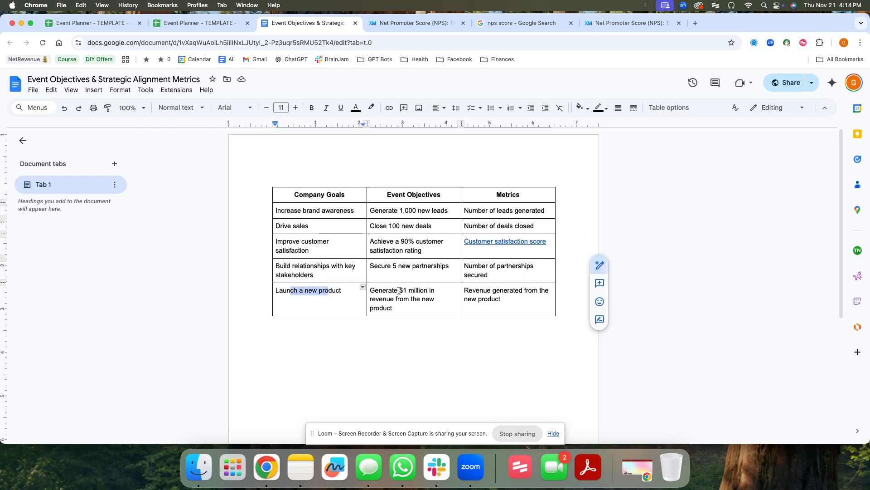
left_click_drag(399, 290, 432, 309)
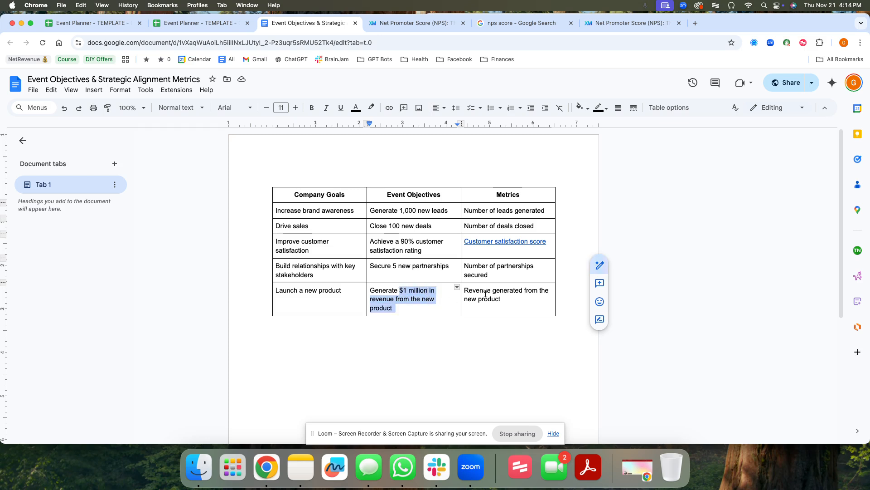
left_click_drag(487, 291, 521, 295)
left_click(438, 293)
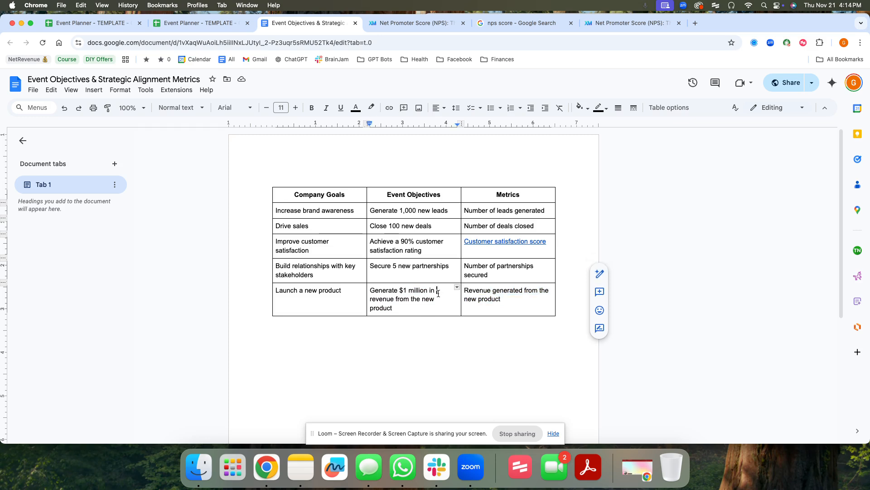
left_click(329, 209)
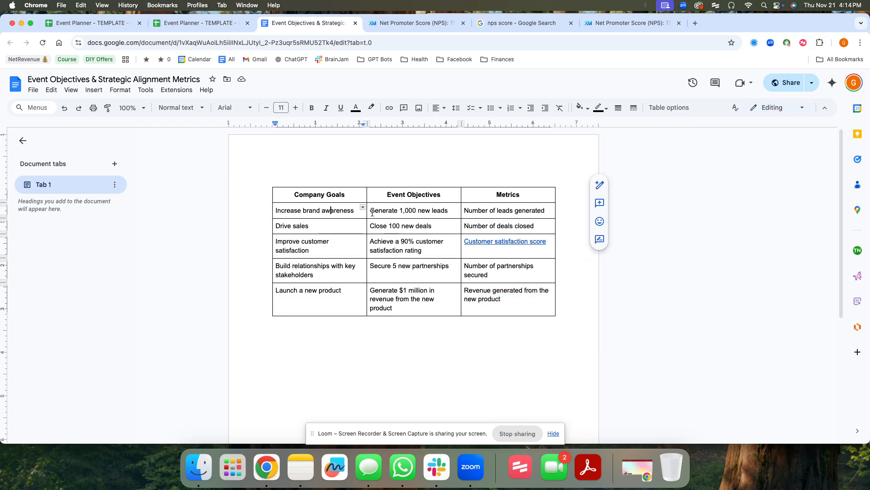
left_click(413, 195)
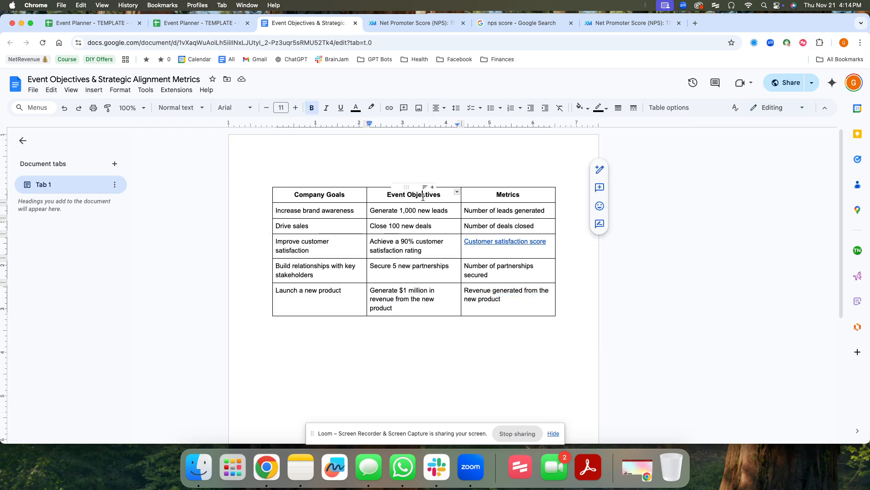
Step: Return to the Event Planner sheet and open the Event Budgets file linked as the deliverable for "Develop and review event budgets"
left_click(196, 23)
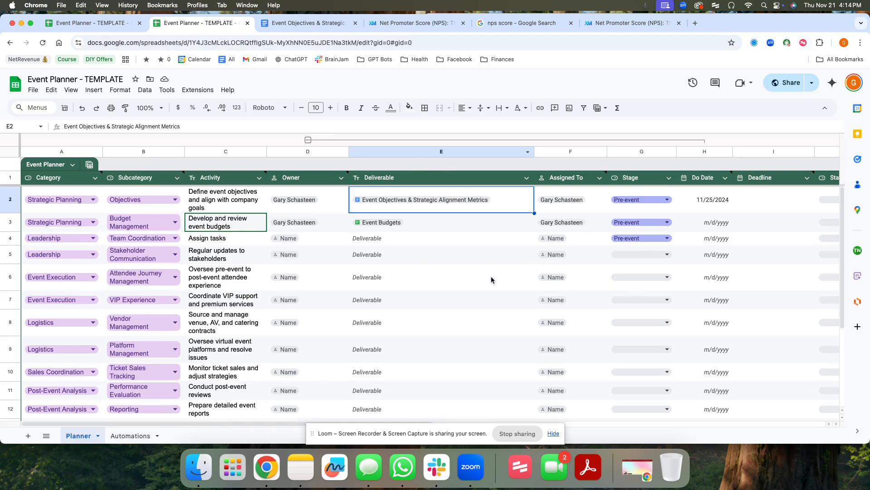
mouse_move(382, 224)
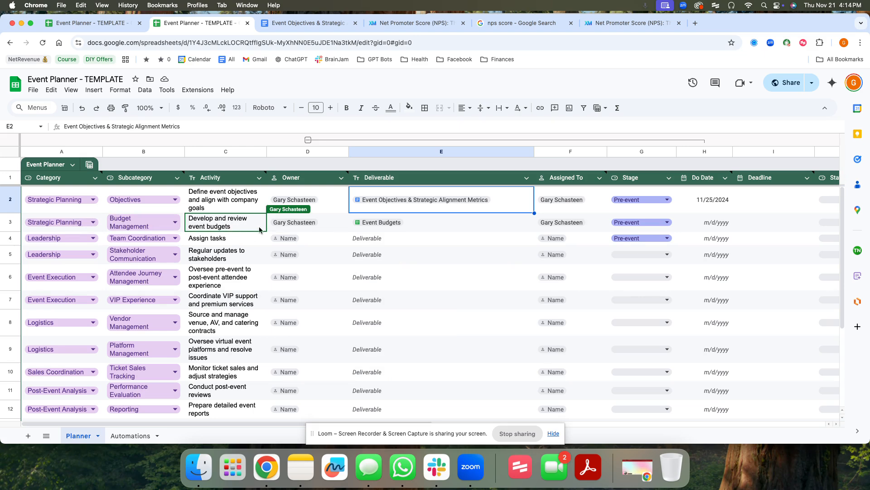
left_click(383, 224)
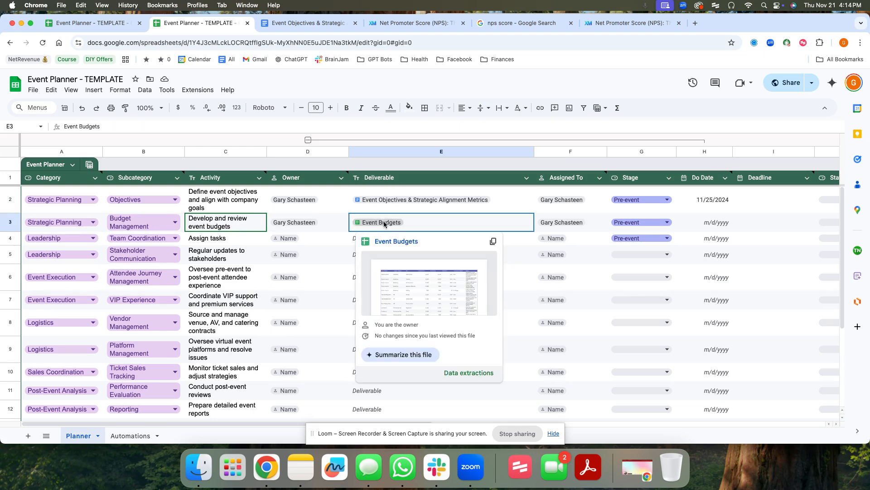
left_click(408, 241)
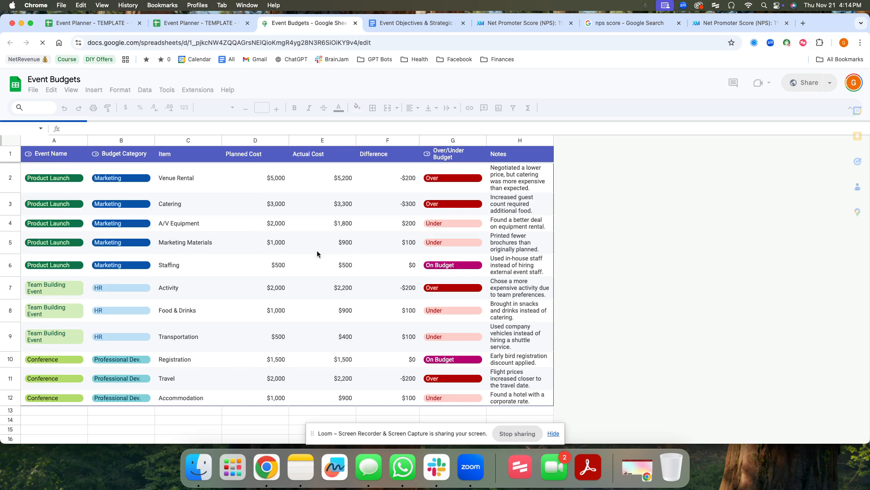
Step: Examine the event name and budget category options of the Venue Rental row, and look through the remaining budget rows
double_click(71, 194)
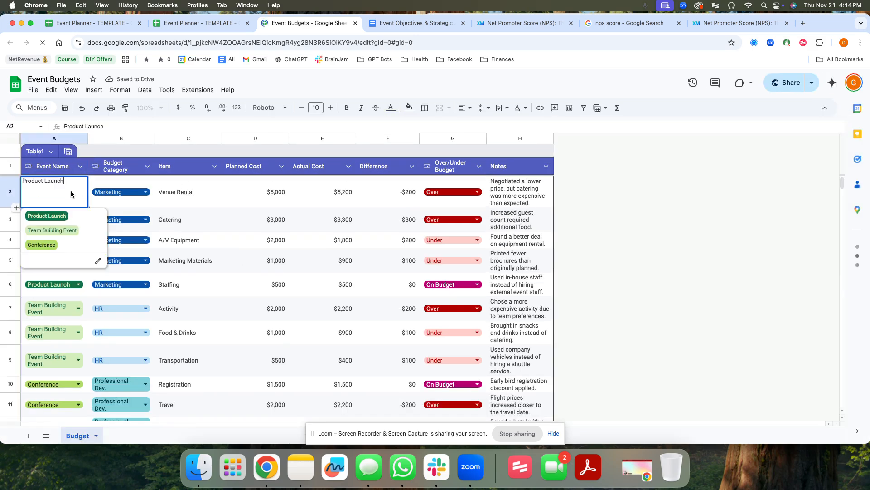
double_click(132, 192)
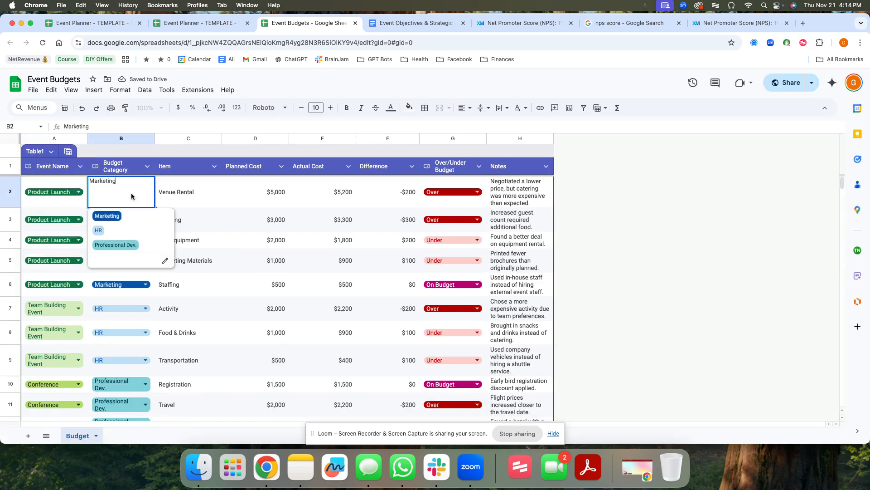
left_click(184, 193)
scroll(64, 309, "down", 3)
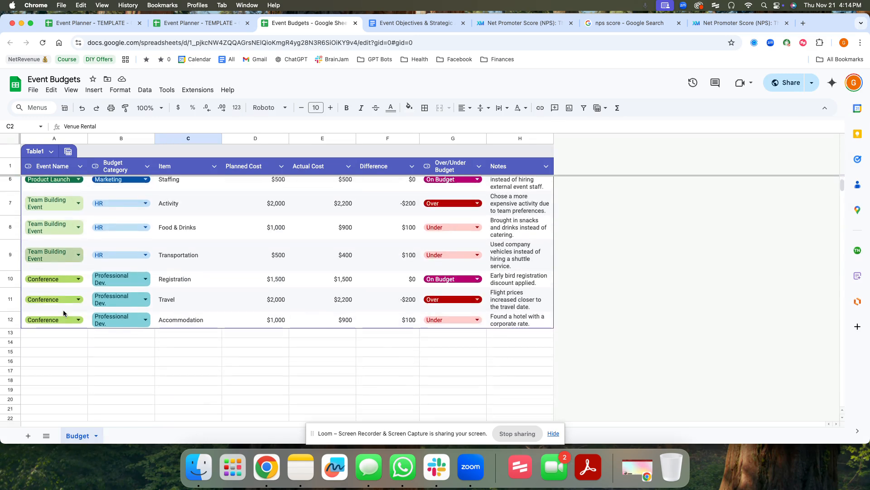
scroll(64, 309, "up", 3)
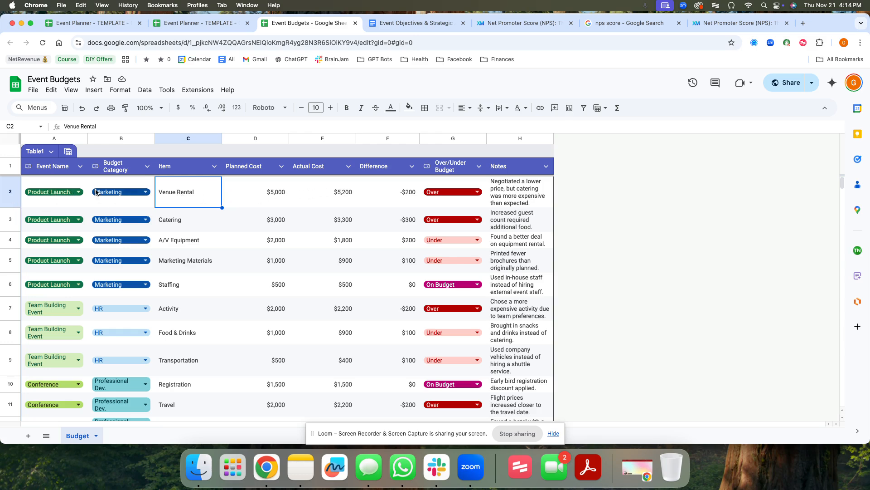
Step: Compare the Venue Rental row's planned cost, actual cost and difference, and read its full note
left_click(273, 194)
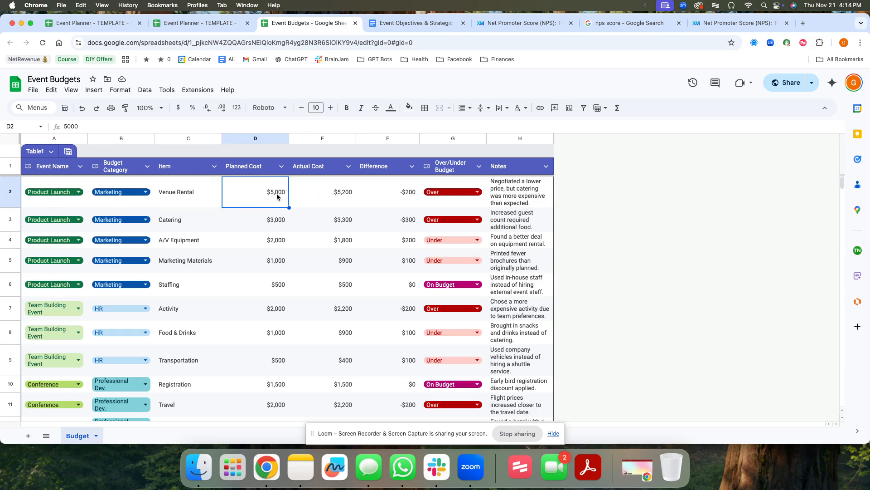
left_click(331, 194)
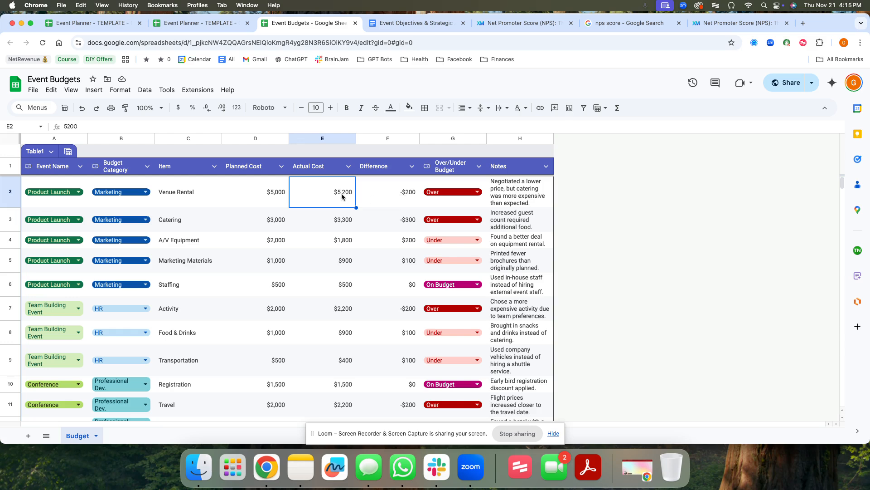
left_click(405, 195)
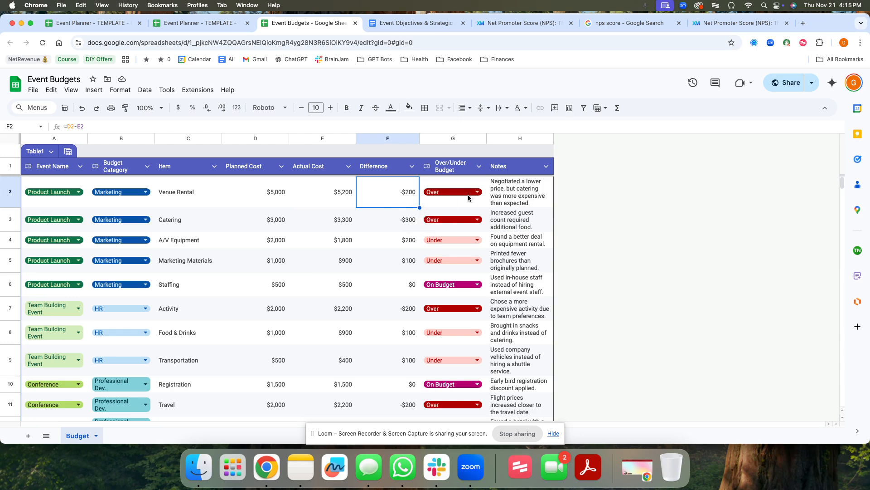
double_click(502, 184)
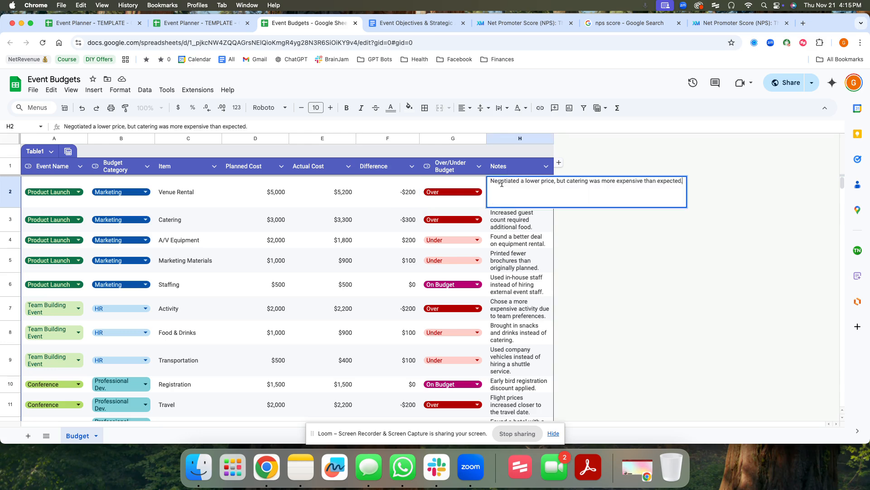
left_click_drag(503, 180, 643, 184)
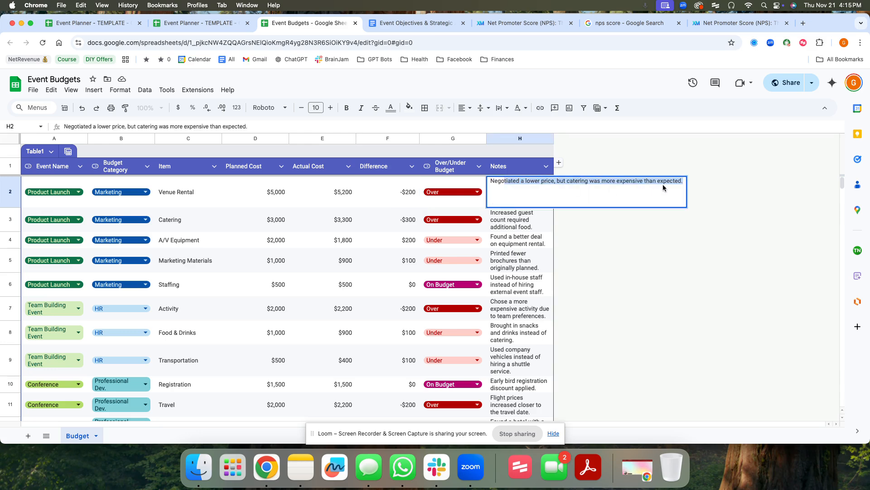
left_click_drag(510, 182, 574, 182)
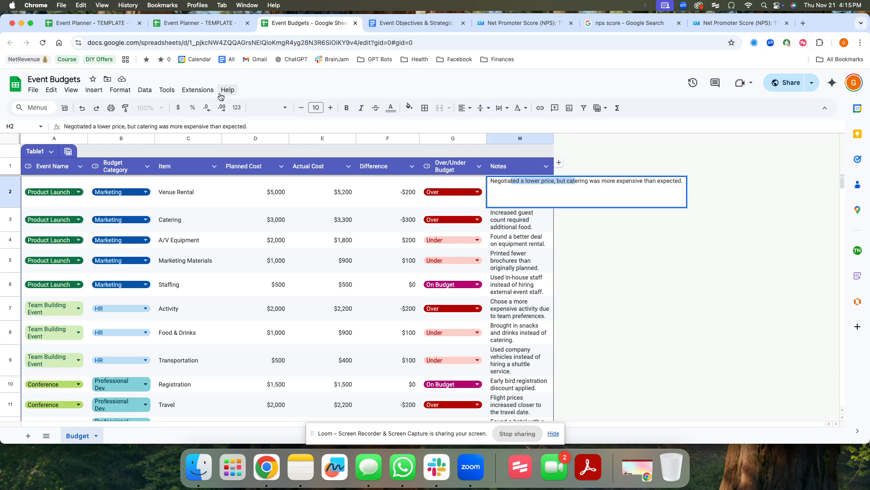
Step: Check the budget activity in the Event Planner, return to Event Budgets, and review the Venue Rental note and planned cost against the other rows
left_click(194, 22)
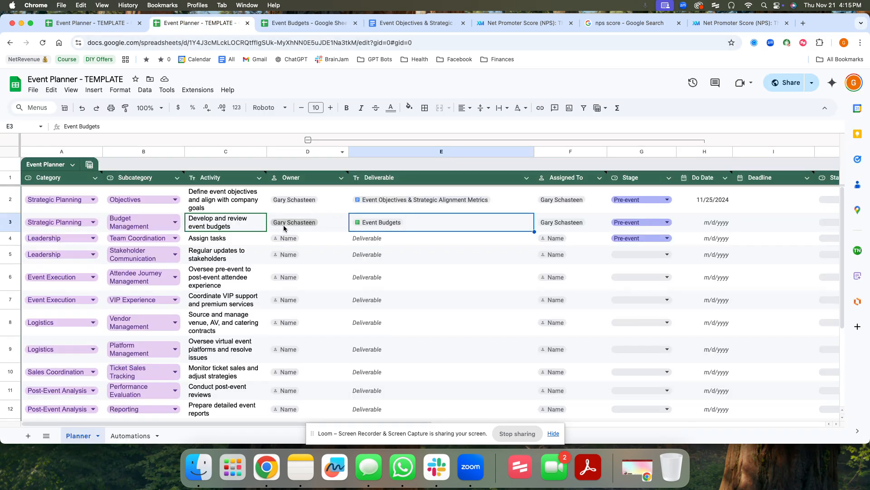
left_click(313, 24)
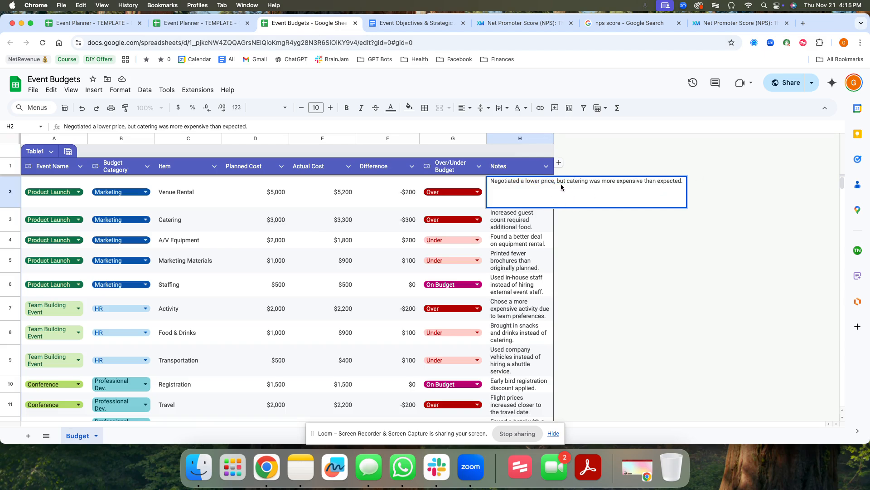
left_click_drag(519, 181, 689, 185)
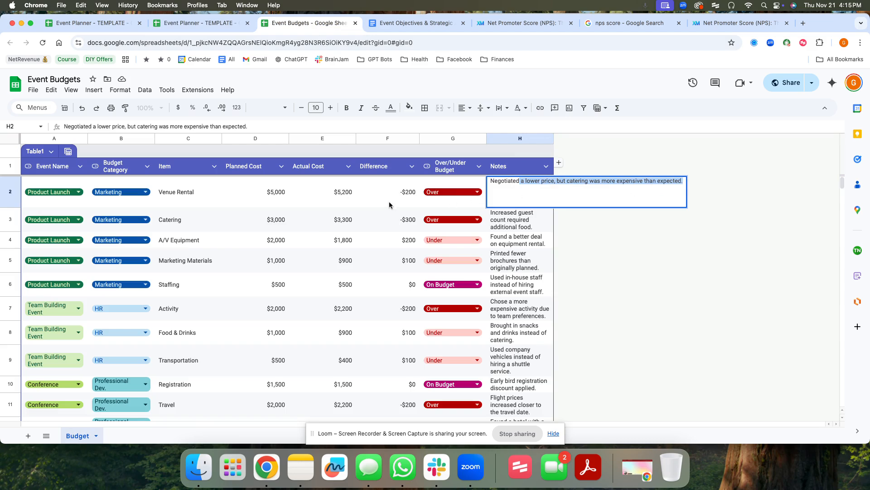
left_click(267, 196)
scroll(368, 204, "down", 5)
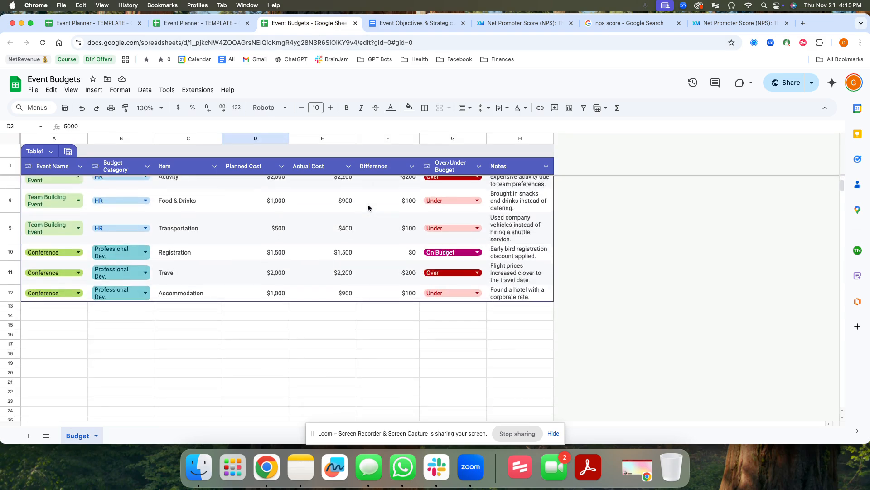
scroll(368, 204, "up", 5)
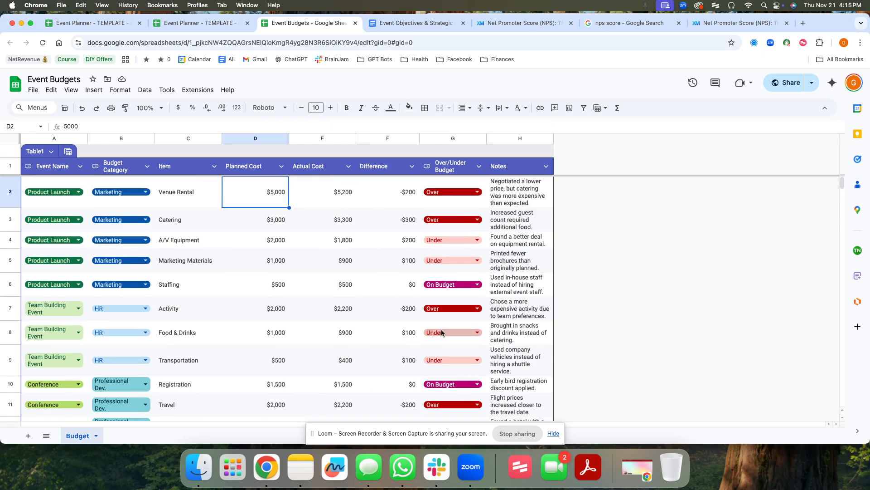
Step: Read through the budget table's notes from Catering to Travel, and select the notes from A/V Equipment through Accommodation
left_click(514, 218)
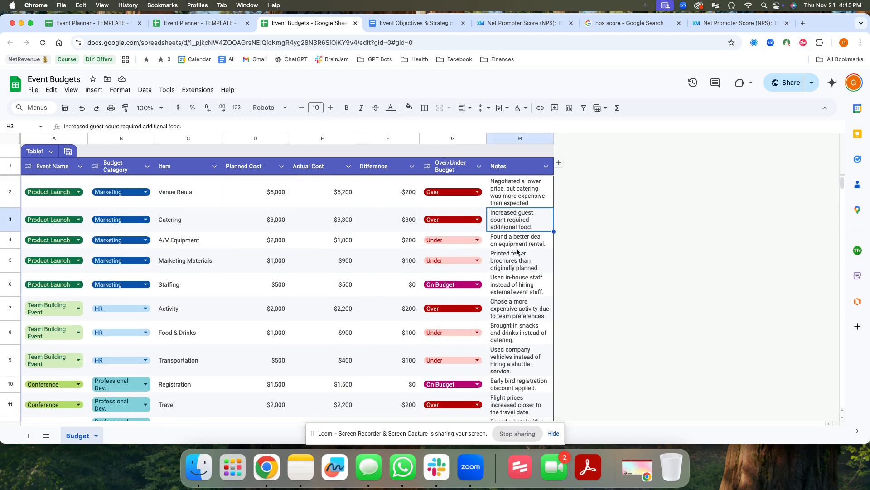
left_click(519, 244)
left_click(510, 260)
scroll(508, 268, "down", 3)
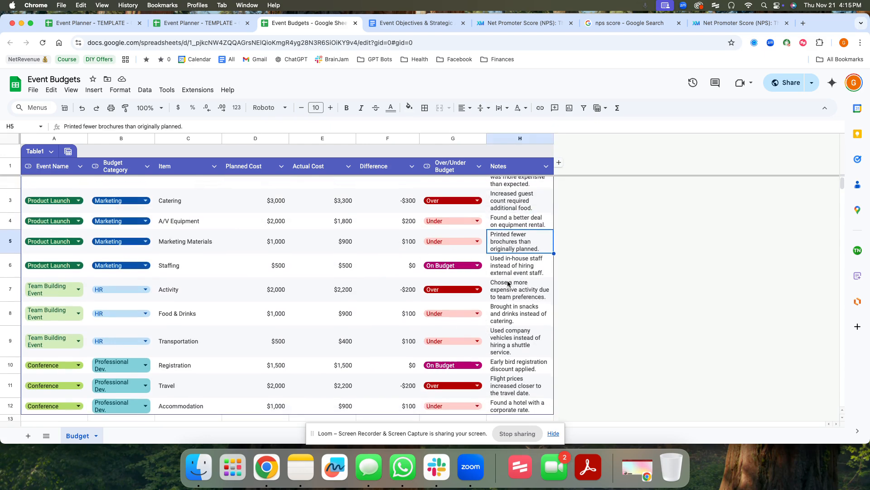
left_click(514, 237)
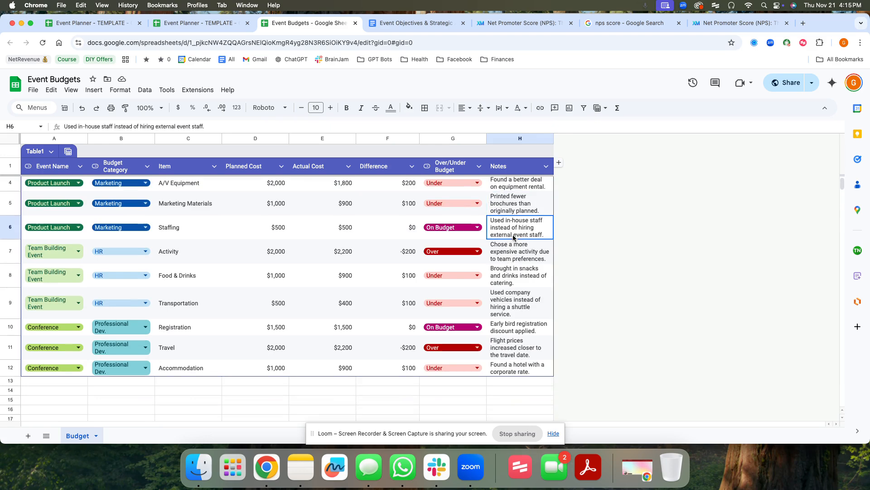
left_click(528, 261)
left_click(516, 286)
left_click(510, 308)
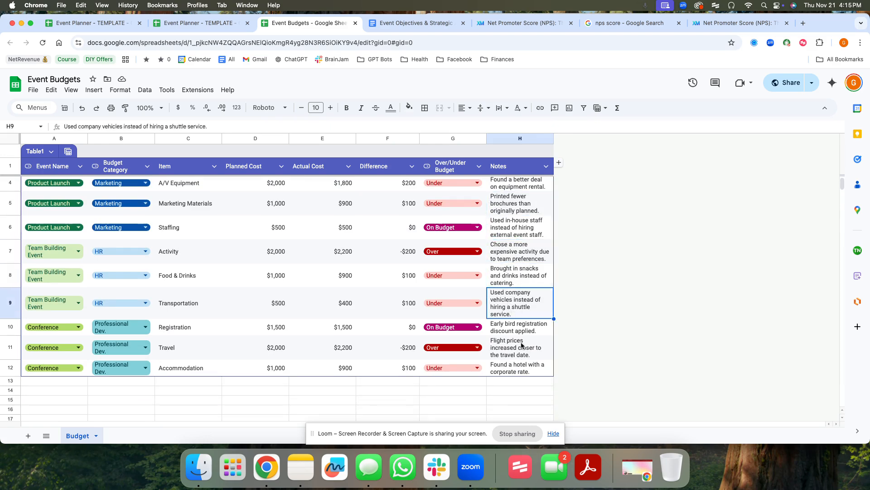
left_click(508, 333)
left_click(522, 354)
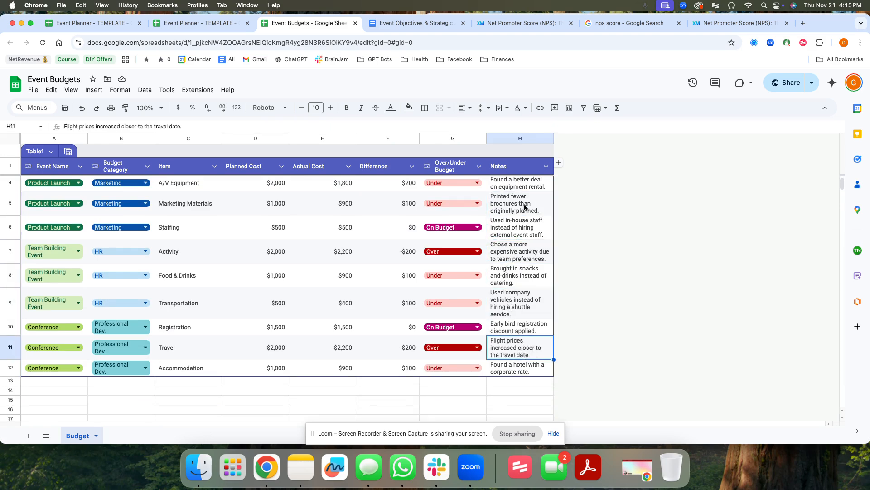
left_click_drag(516, 182, 530, 372)
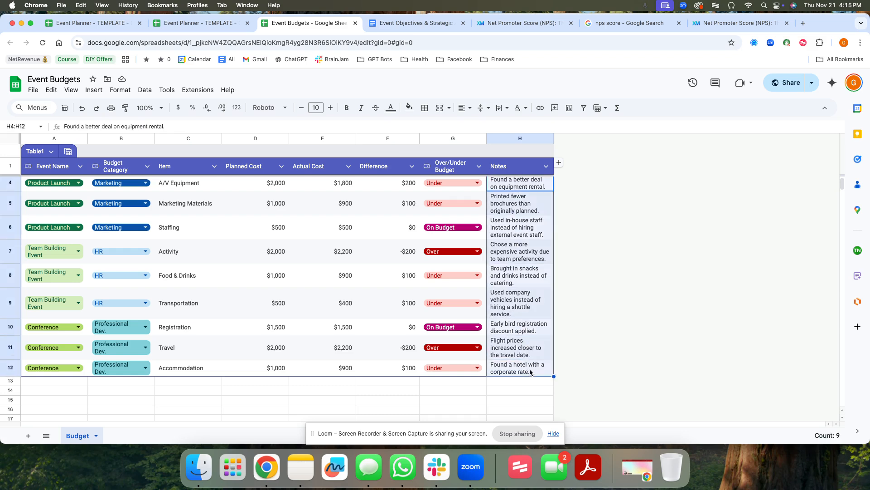
Step: Look back over the budget rows of the different events, ending on the Staffing item
scroll(506, 268, "up", 2)
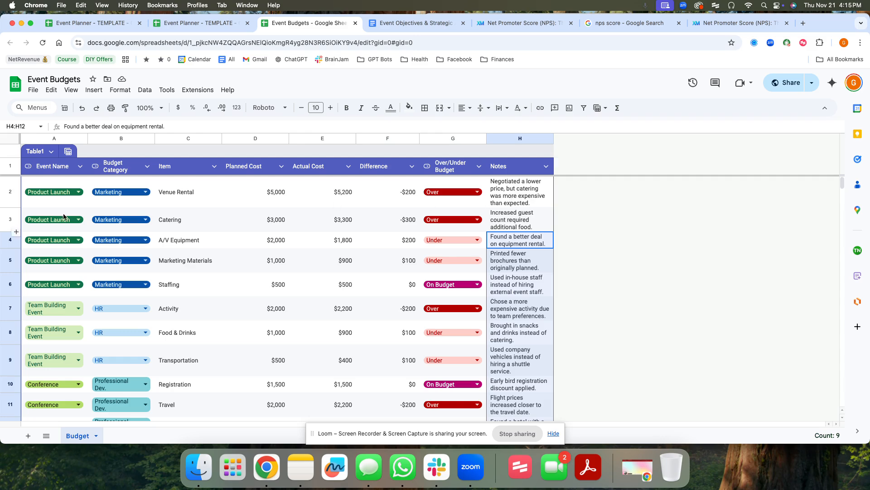
scroll(77, 334, "down", 3)
scroll(77, 334, "up", 3)
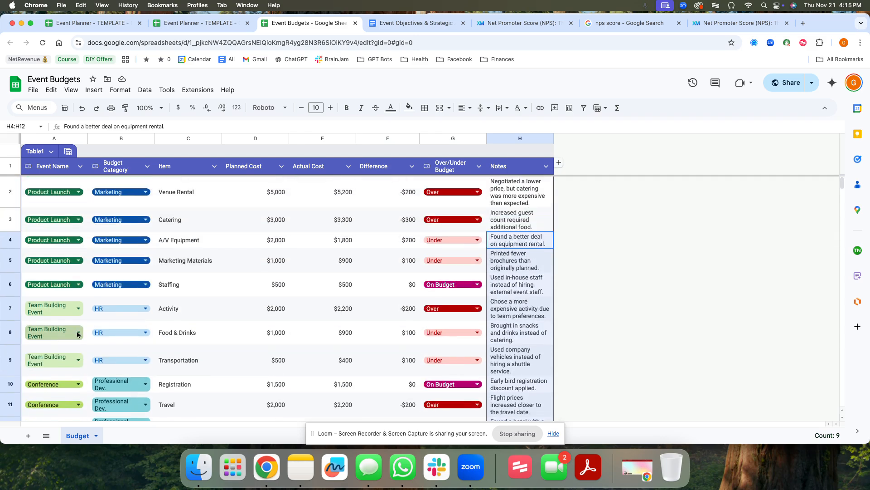
left_click(180, 286)
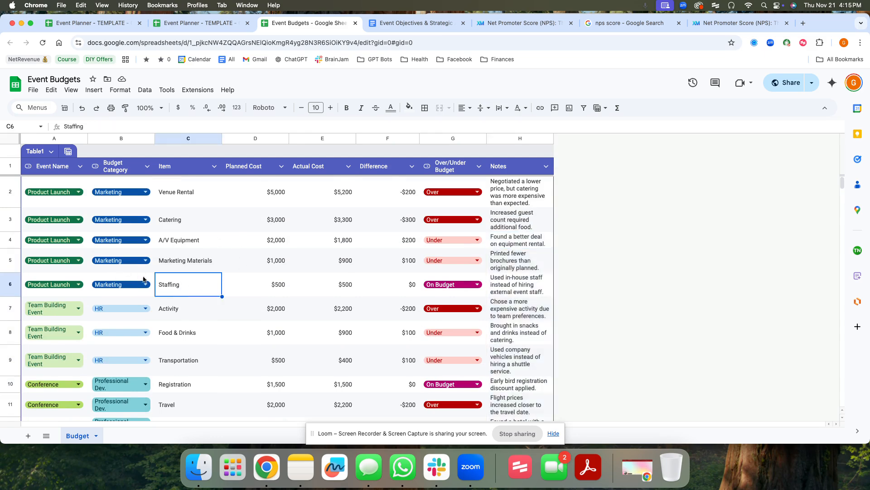
Step: Return to the Event Planner and read the header notes explaining the Owner and Assigned To columns
left_click(199, 23)
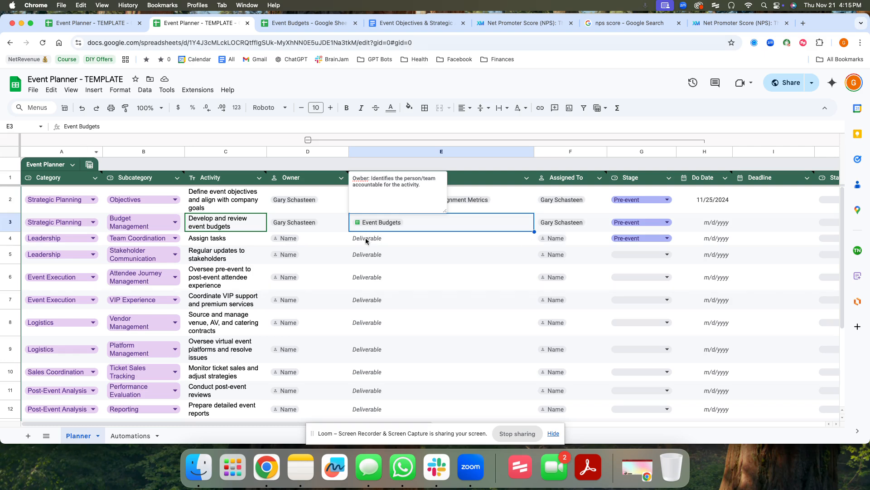
double_click(366, 239)
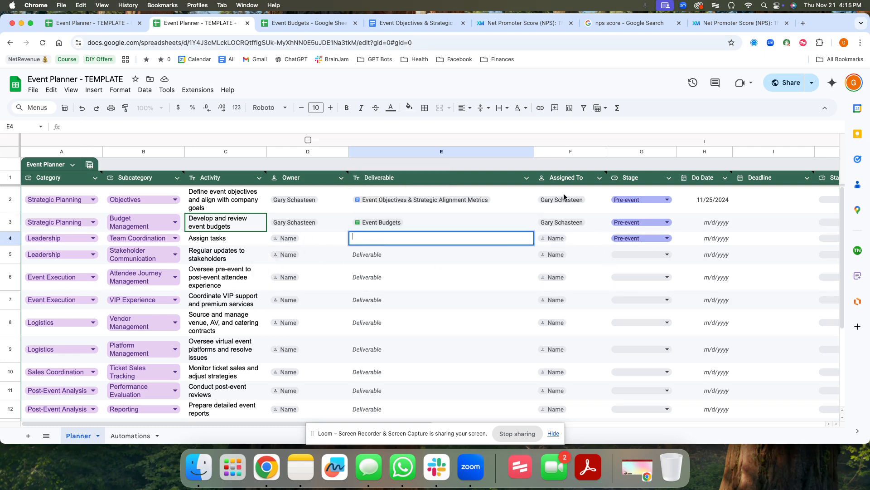
left_click(572, 177)
left_click(297, 182)
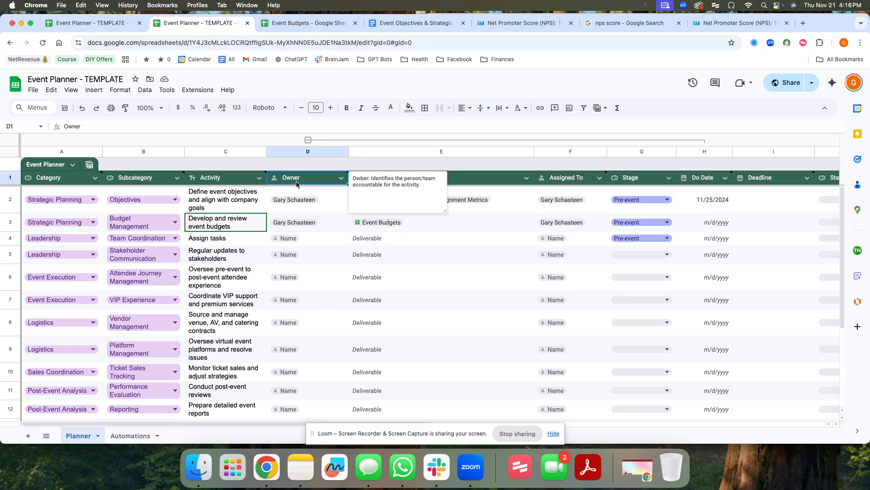
left_click(448, 200)
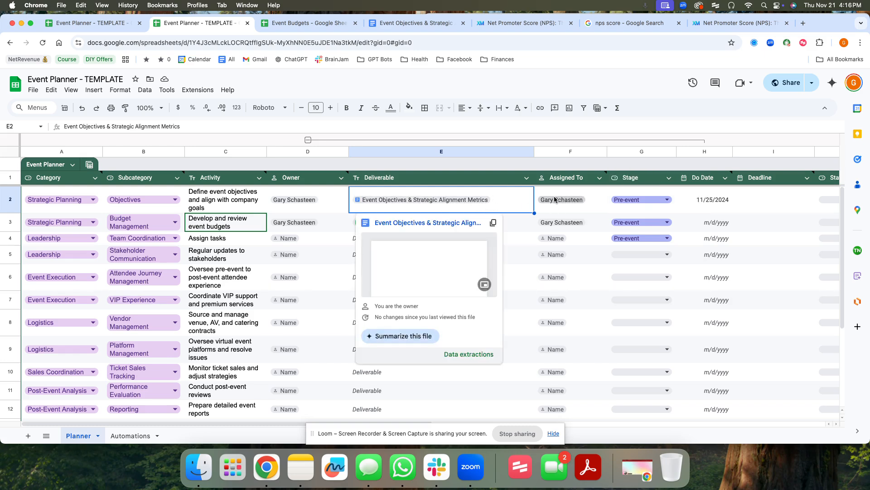
left_click(585, 180)
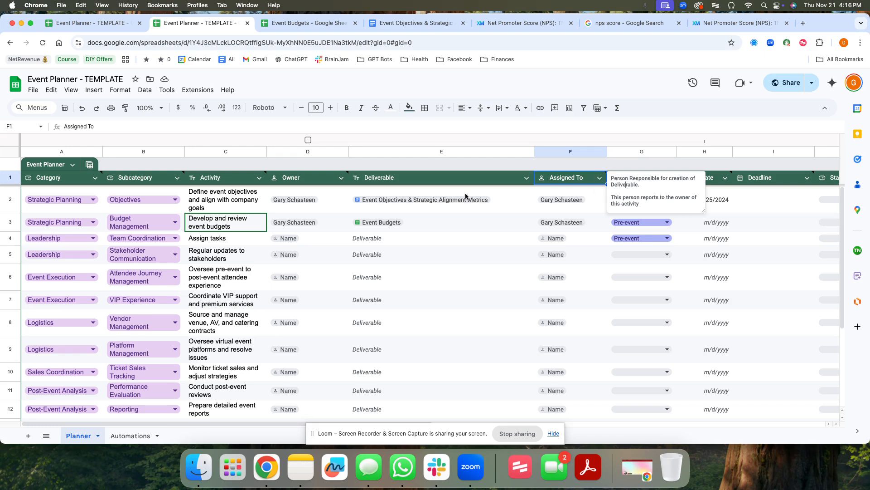
mouse_move(651, 199)
left_mouse_down()
mouse_move(675, 199)
mouse_move(640, 204)
left_mouse_up()
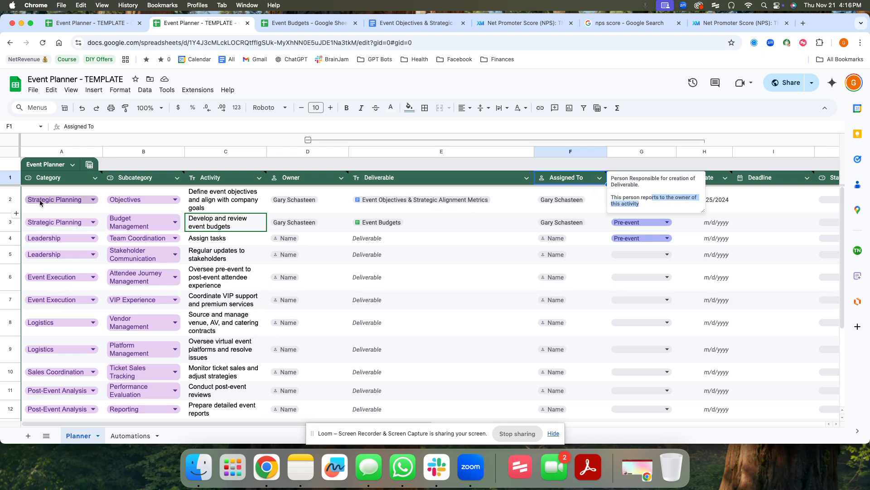
Step: Compare the owner and the assigned person of the activity that defines event objectives
left_click(217, 199)
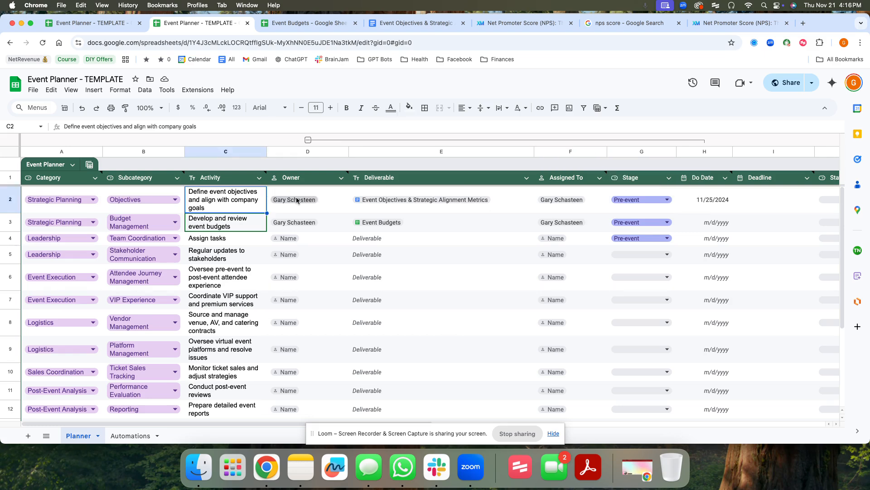
left_click(333, 200)
left_click(586, 201)
left_click(288, 199)
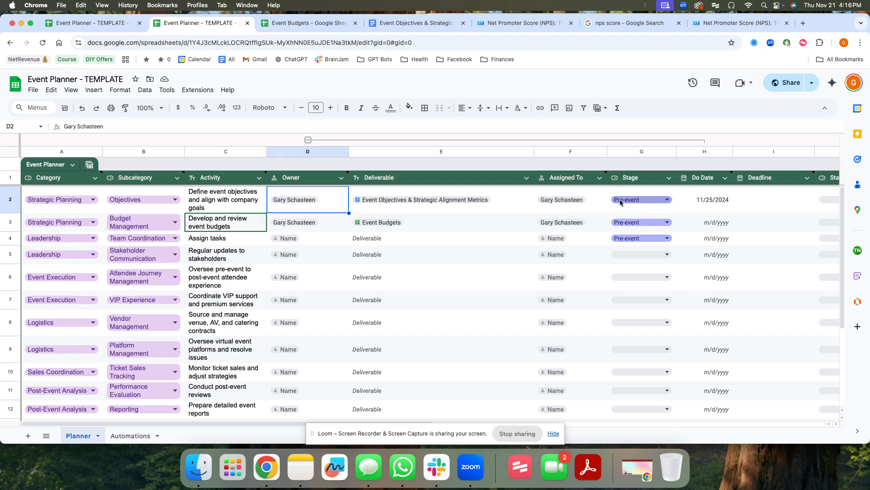
Step: Review the Leadership activities and set the stage of "Regular updates to stakeholders" to Pre-event
left_click(146, 256)
left_click(241, 254)
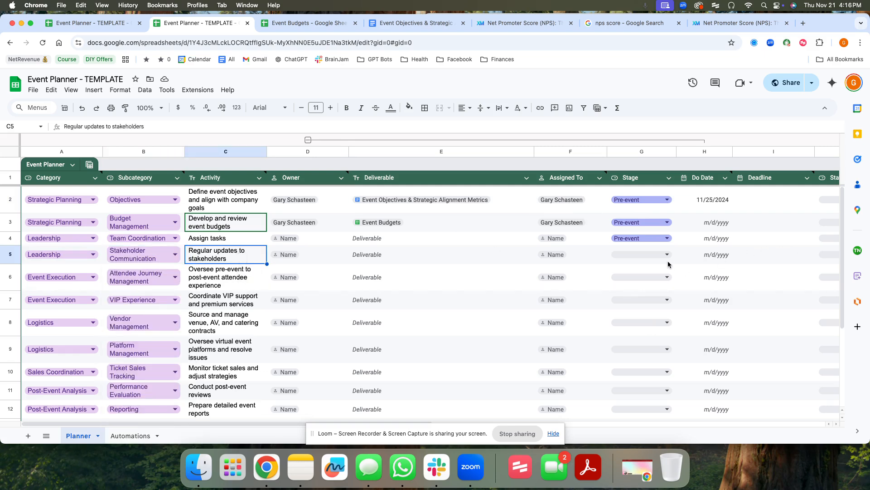
left_click(375, 240)
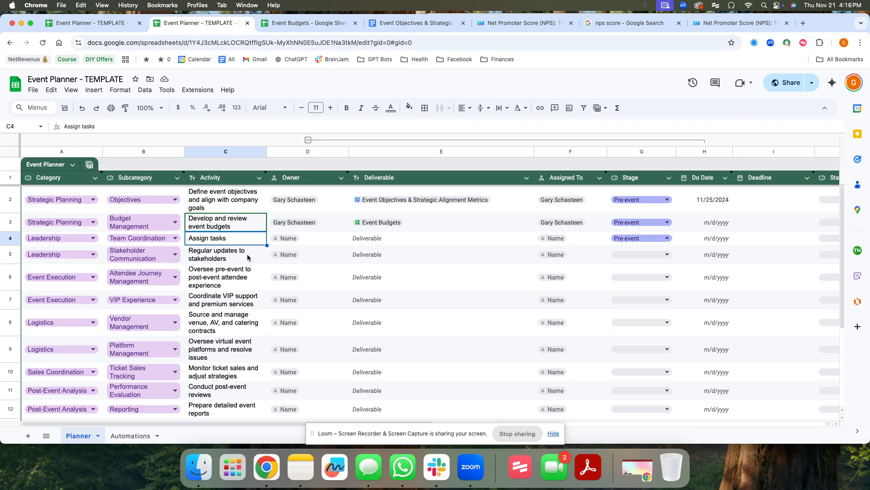
left_click(223, 258)
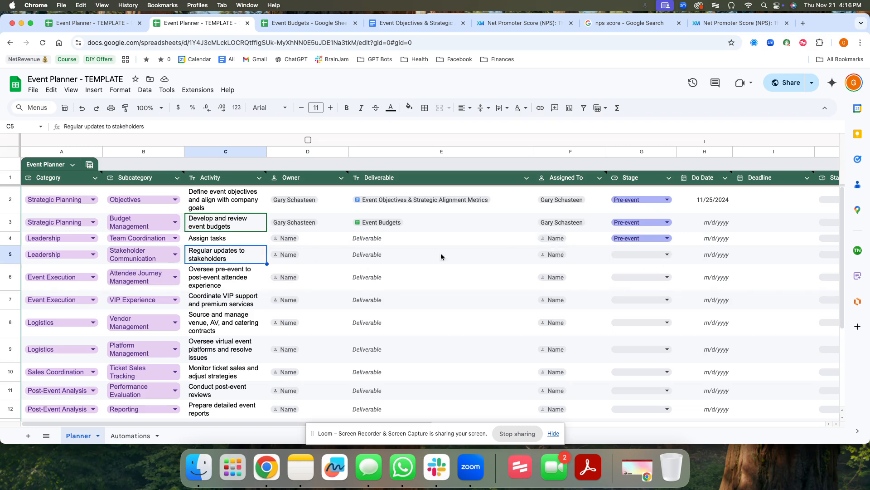
left_click(629, 255)
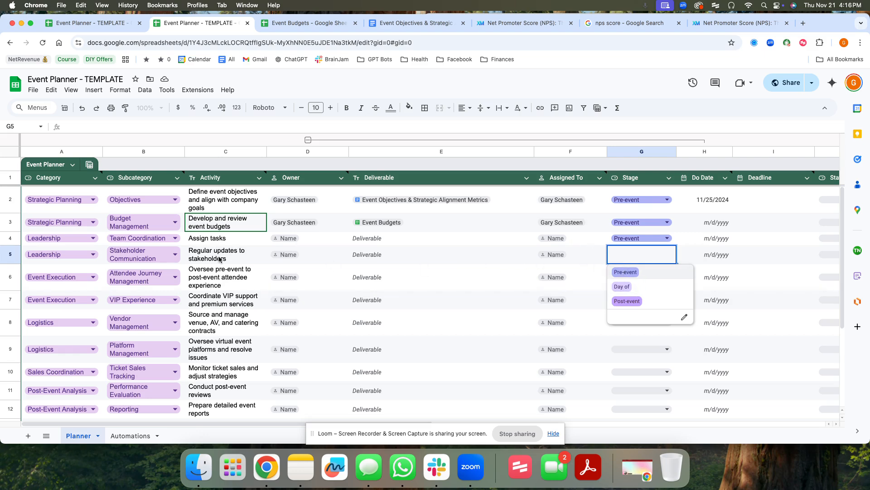
left_click(634, 272)
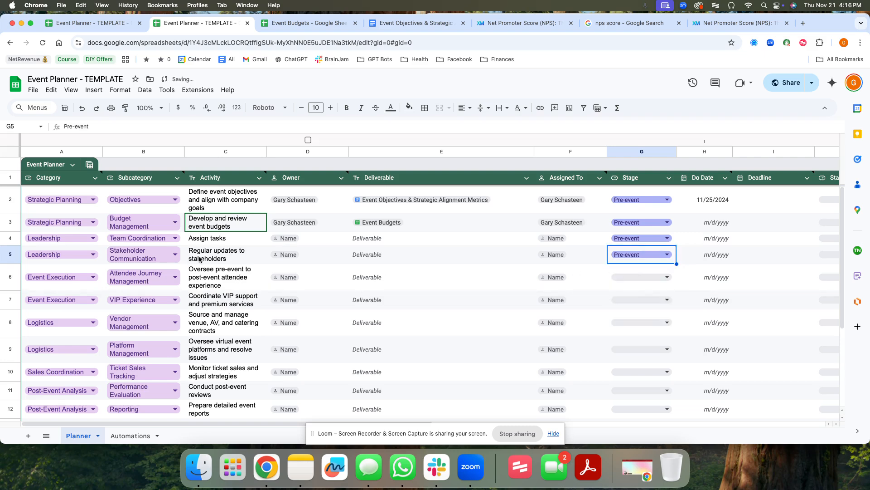
Step: Allow multiple selections in the dropdown rule of the Stage column
left_click(251, 277)
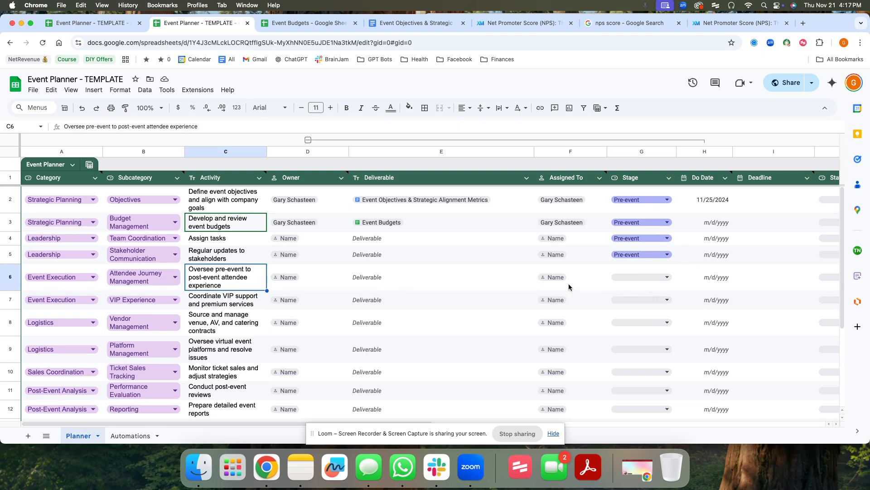
left_click(626, 277)
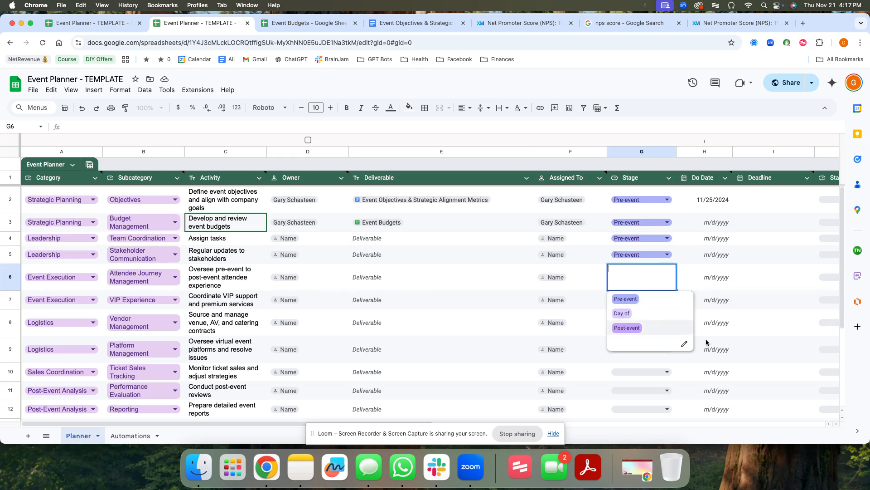
left_click(684, 343)
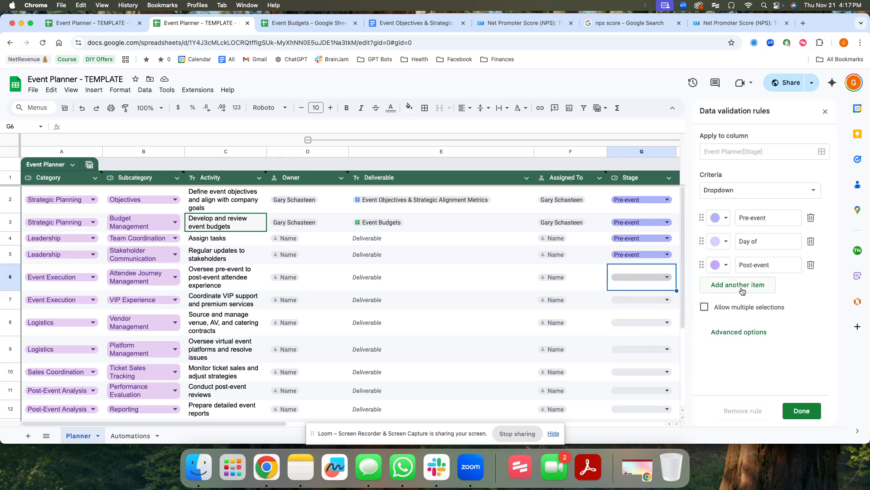
left_click(706, 308)
left_click(802, 411)
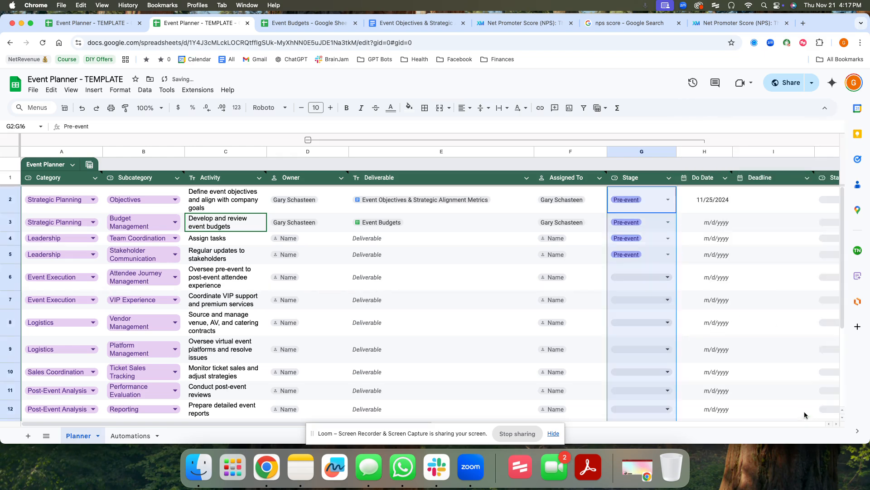
Step: Assign the stages Pre-event, Day of and Post-event to the attendee experience activity
left_click(641, 278)
left_click(626, 315)
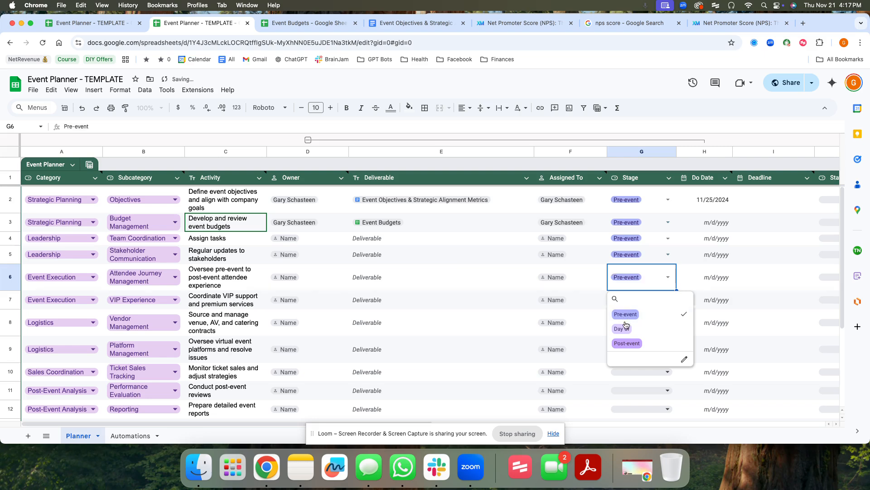
left_click(622, 328)
left_click(627, 344)
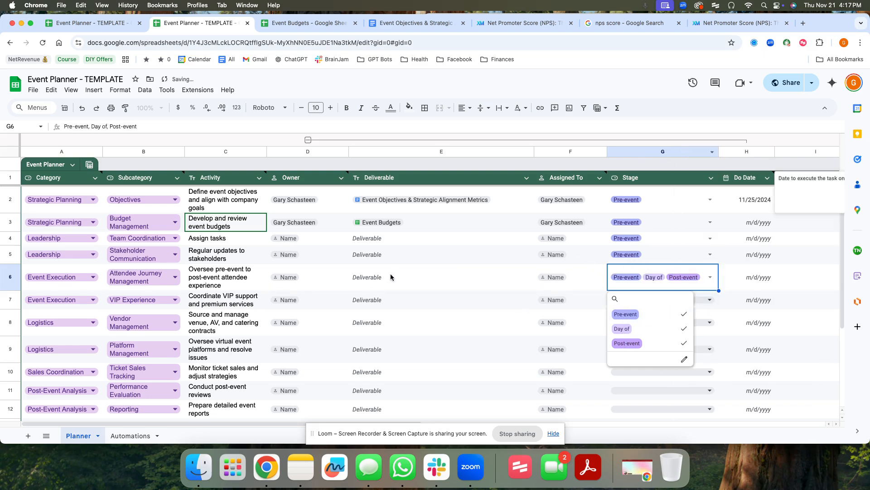
left_click(316, 280)
Step: Set the stage of the VIP support and premium services activity to Pre-event
left_click(239, 300)
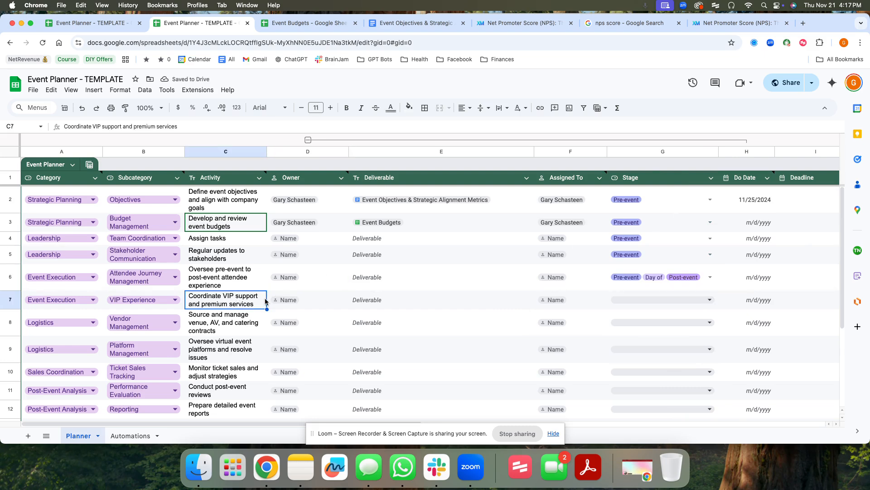
left_click(646, 300)
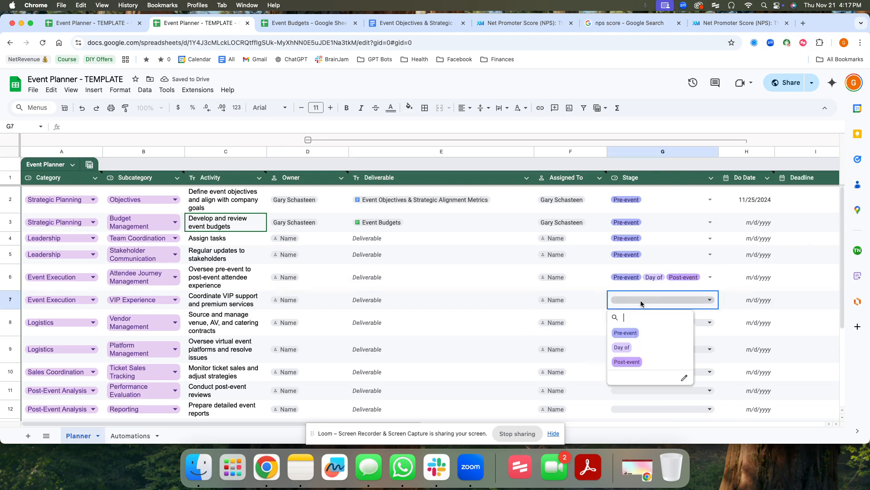
left_click(629, 335)
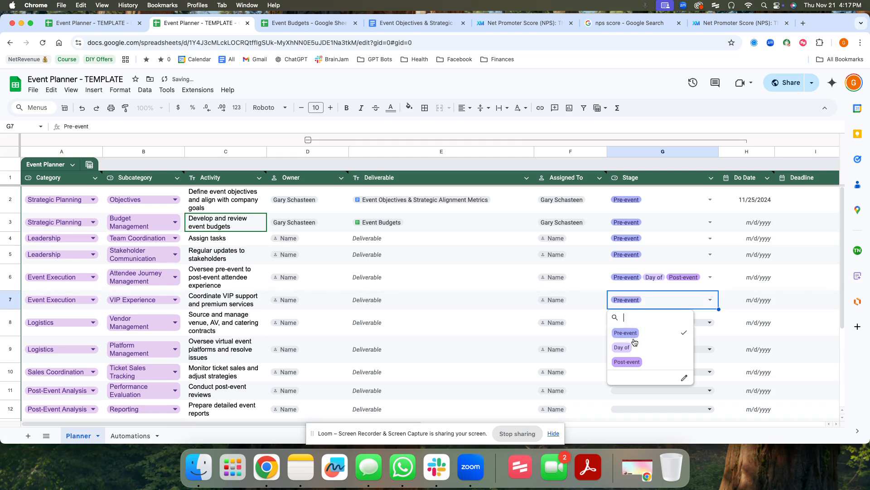
Step: Assign the stages Pre-event and Day of to the venue, AV, and catering contracts activity
left_click(229, 324)
scroll(229, 323, "down", 3)
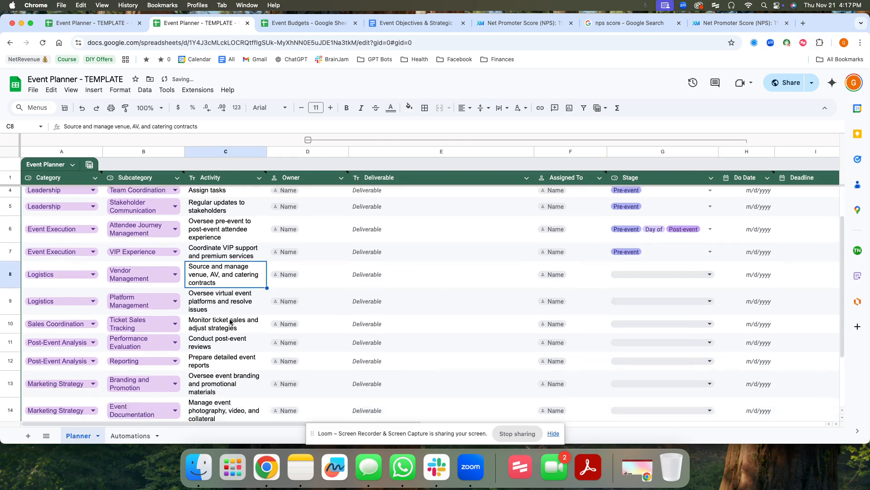
left_click(654, 257)
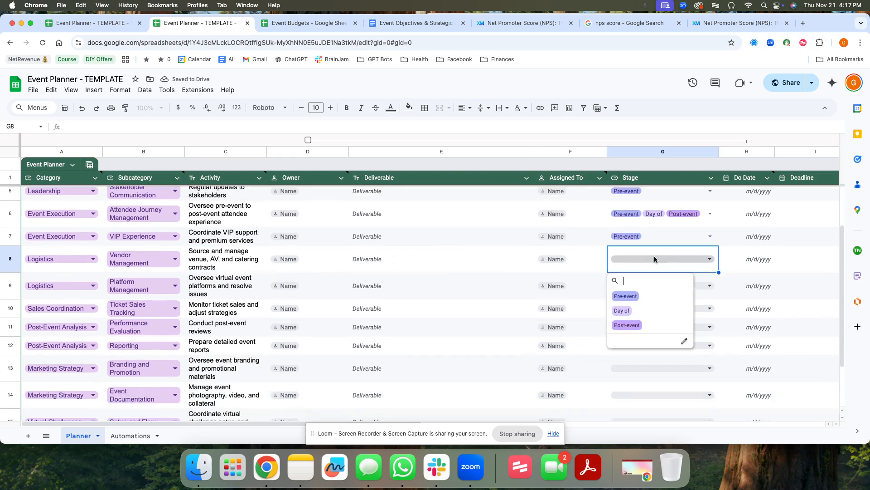
left_click(626, 296)
left_click(236, 264)
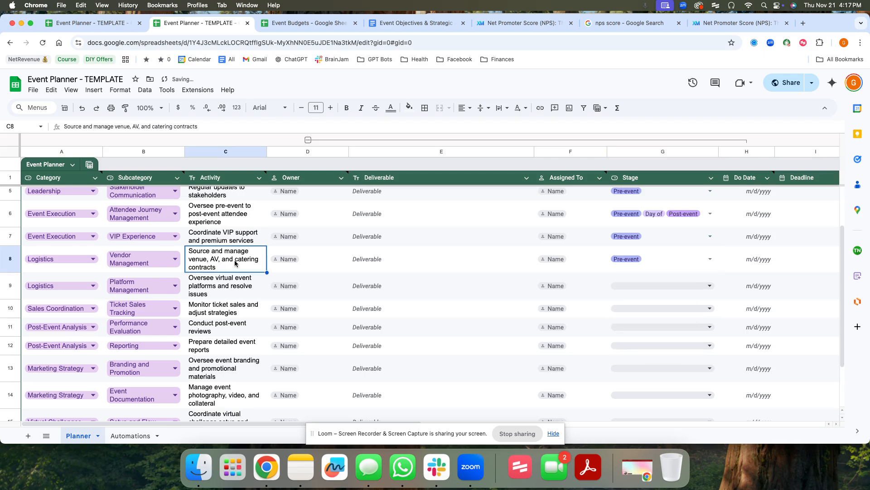
scroll(237, 264, "down", 1)
left_click(245, 259)
left_click(223, 244)
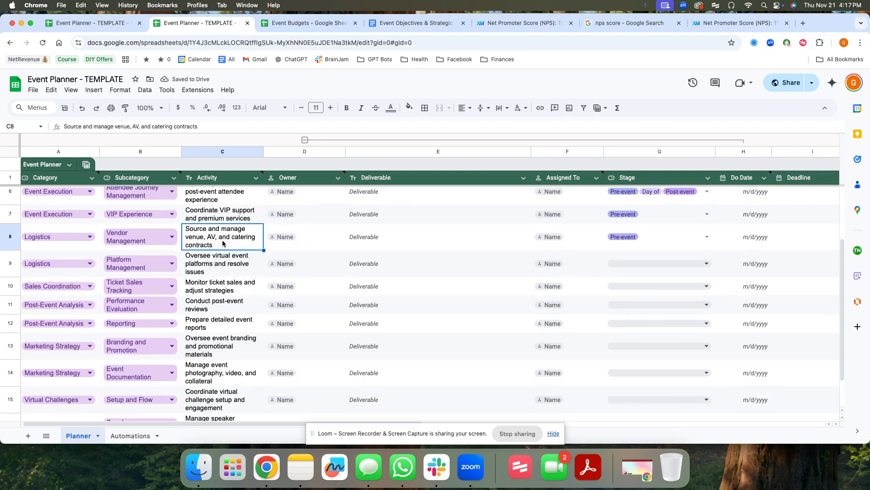
left_click(706, 237)
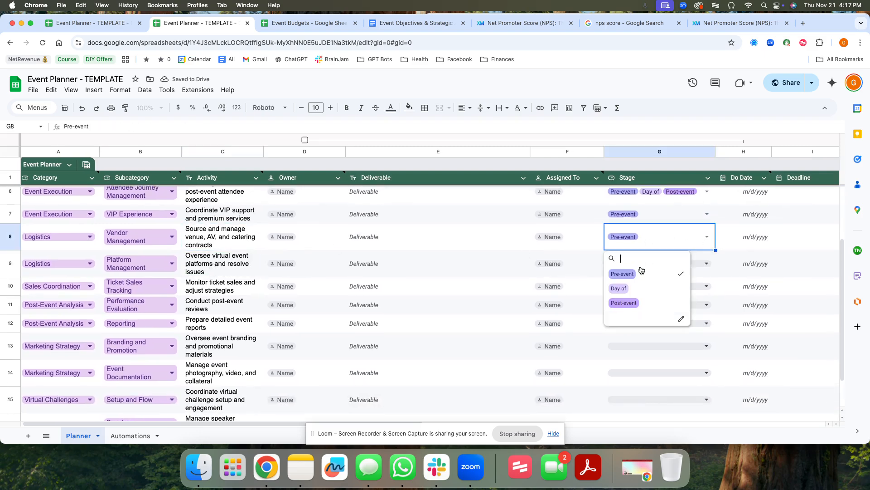
left_click(619, 289)
Step: Set the stage of the virtual event platforms activity to Pre-event
left_click(206, 269)
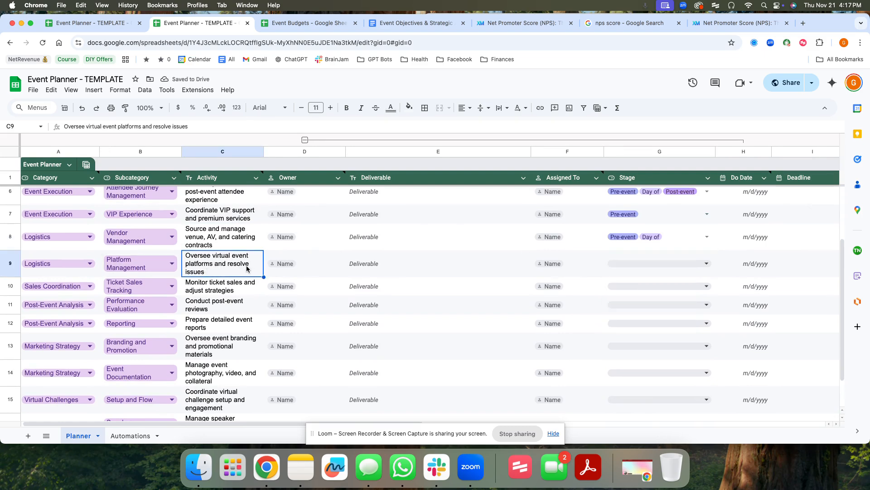
left_click(635, 262)
left_click(623, 301)
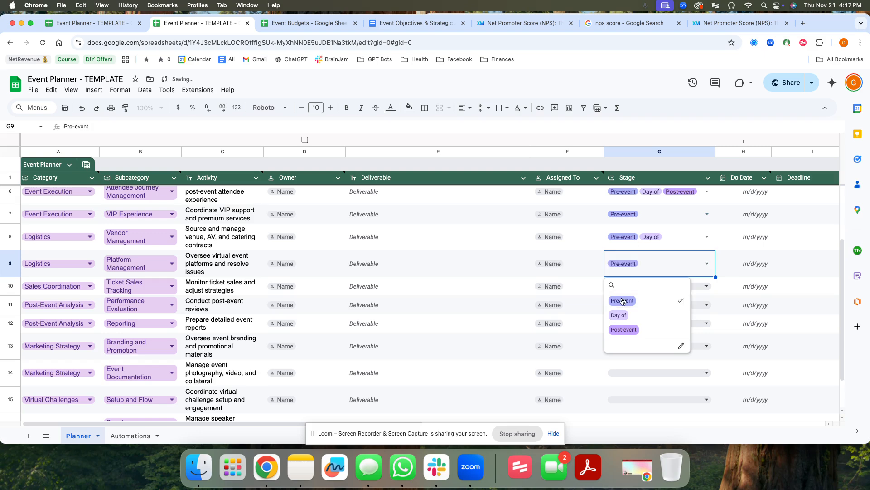
Step: Read the virtual event platforms and ticket sales activities, highlighting the wording after "Oversee" and "Monitor"
left_click(215, 288)
scroll(216, 286, "down", 2)
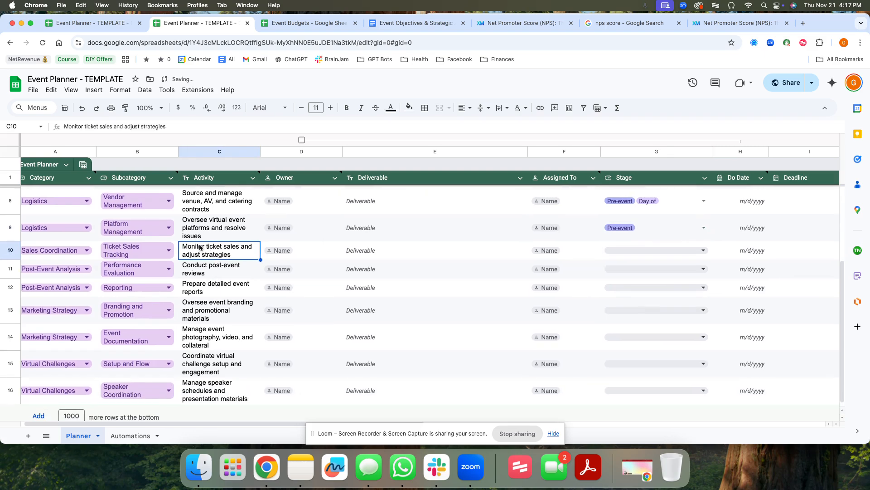
double_click(222, 228)
left_click_drag(210, 219, 341, 225)
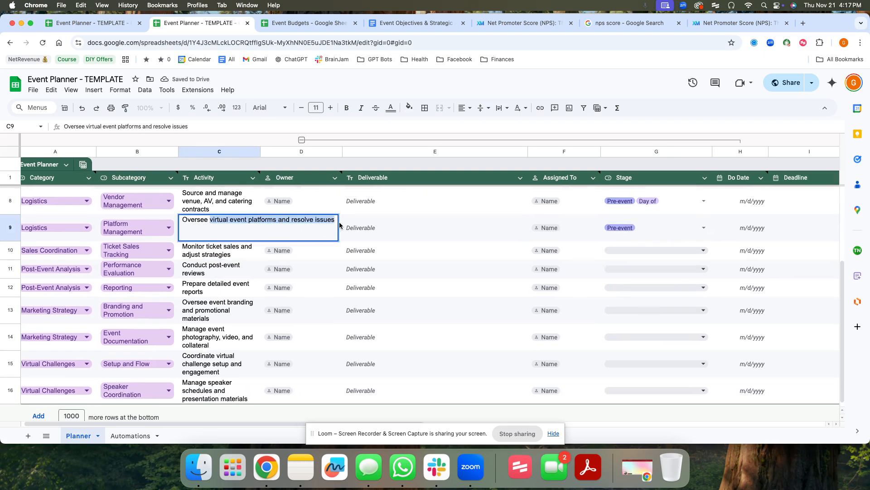
left_click(216, 256)
double_click(216, 255)
left_click_drag(206, 247, 305, 249)
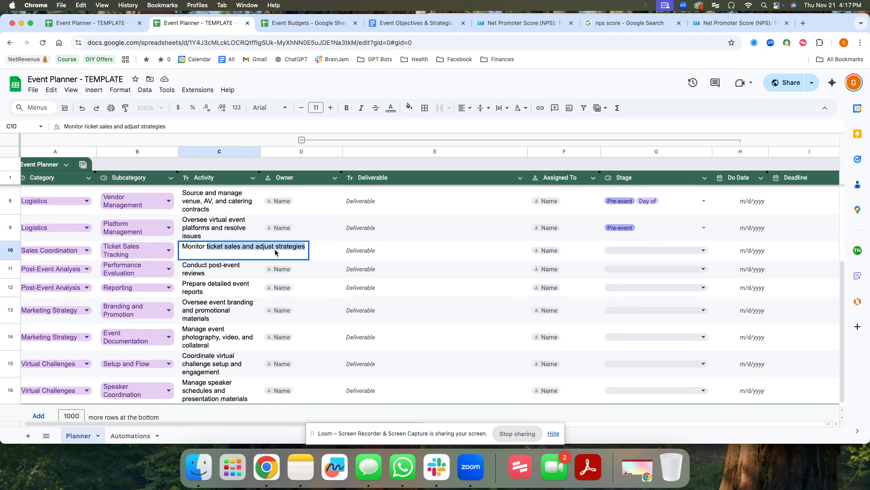
Step: Compare the ticket sales and virtual event platforms activities, highlighting "ticket sales and adjust strategies" and "virtual event platforms and resolve issues"
left_click(207, 273)
double_click(207, 256)
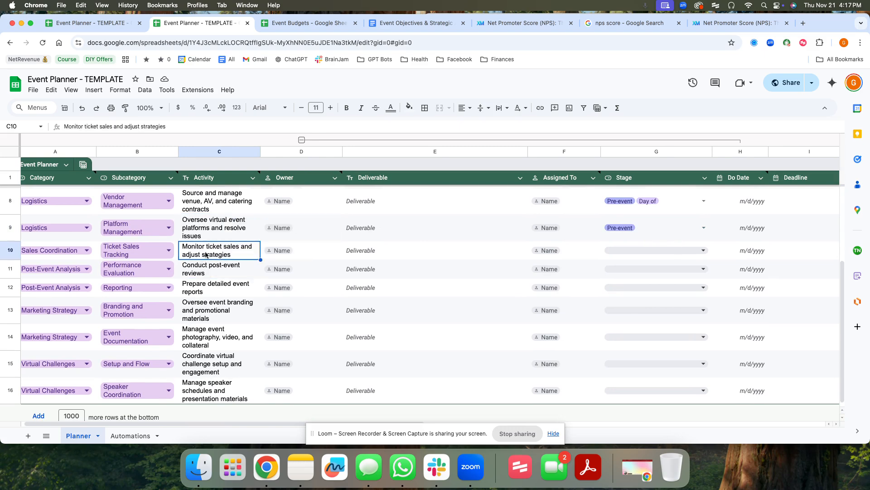
left_click_drag(208, 245, 303, 247)
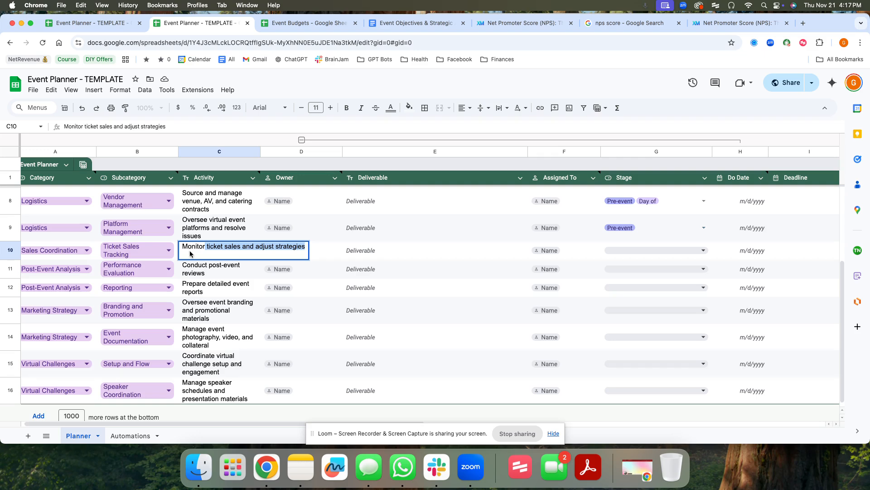
left_click(207, 232)
double_click(207, 231)
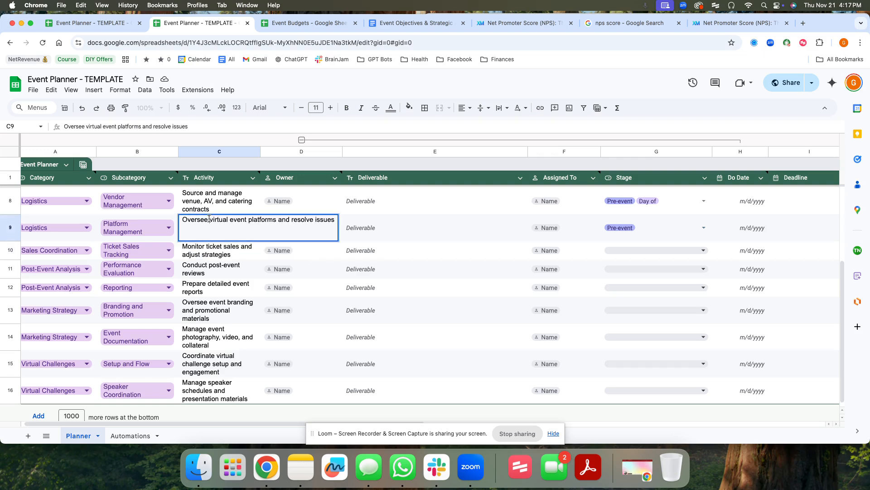
left_click_drag(209, 219, 332, 226)
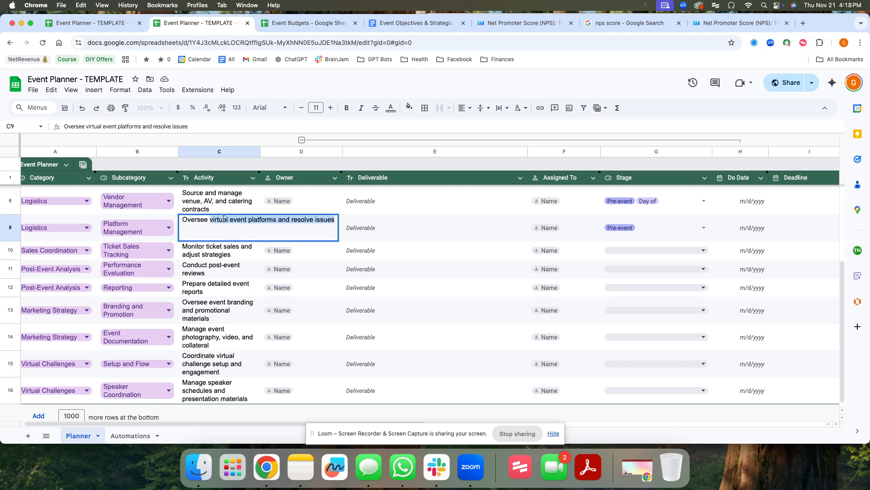
left_click_drag(212, 221, 337, 223)
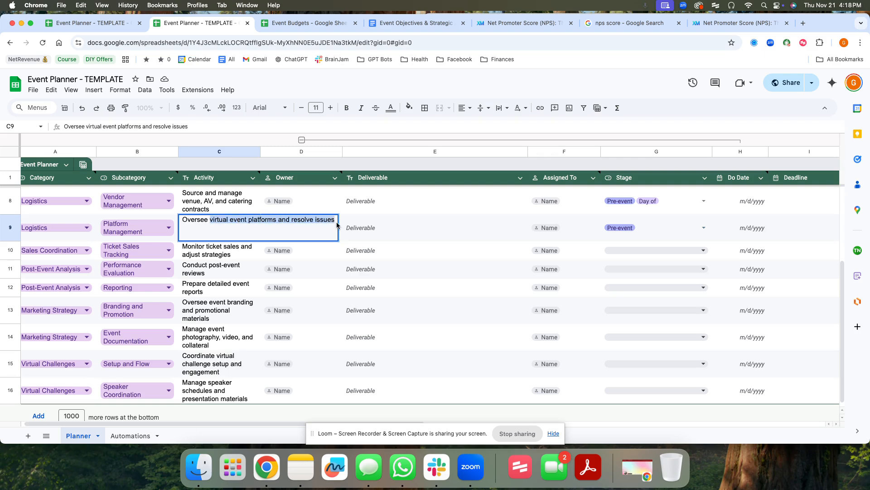
left_click(206, 220)
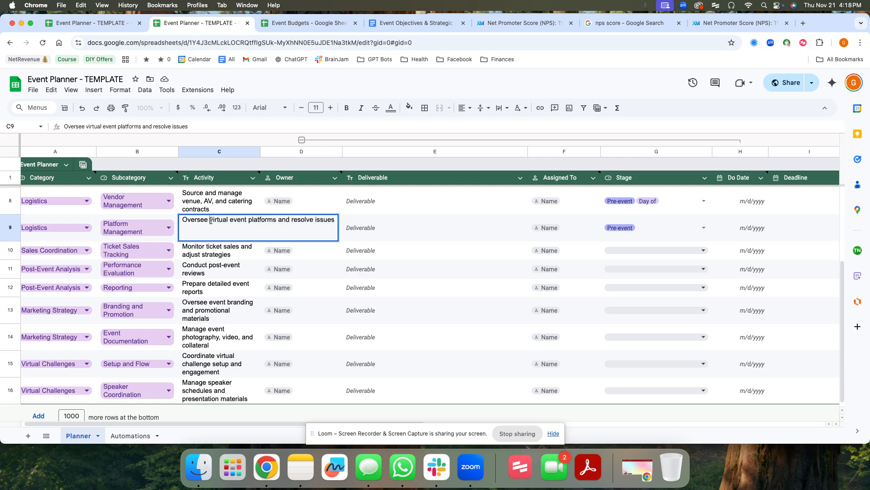
left_click_drag(210, 221, 337, 223)
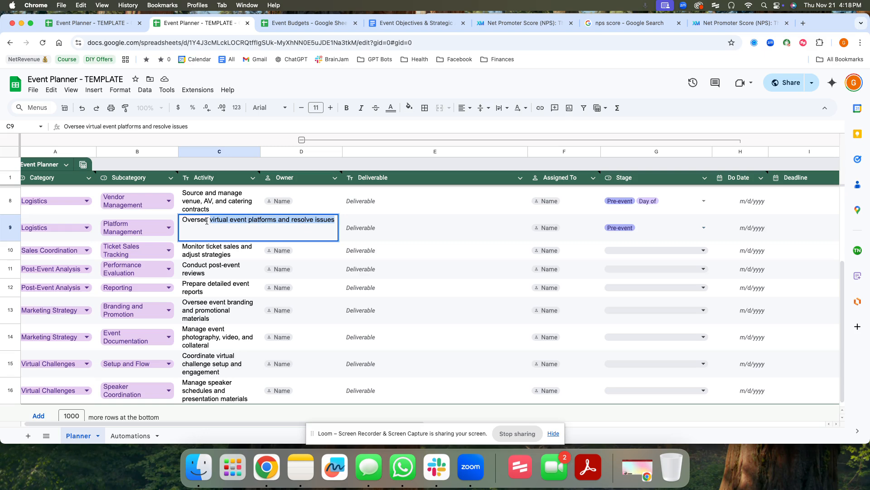
left_click_drag(211, 221, 337, 222)
left_click_drag(210, 221, 336, 222)
Step: Assign the stages Pre-event and Day of, in that order, to the ticket sales monitoring activity
left_click(215, 253)
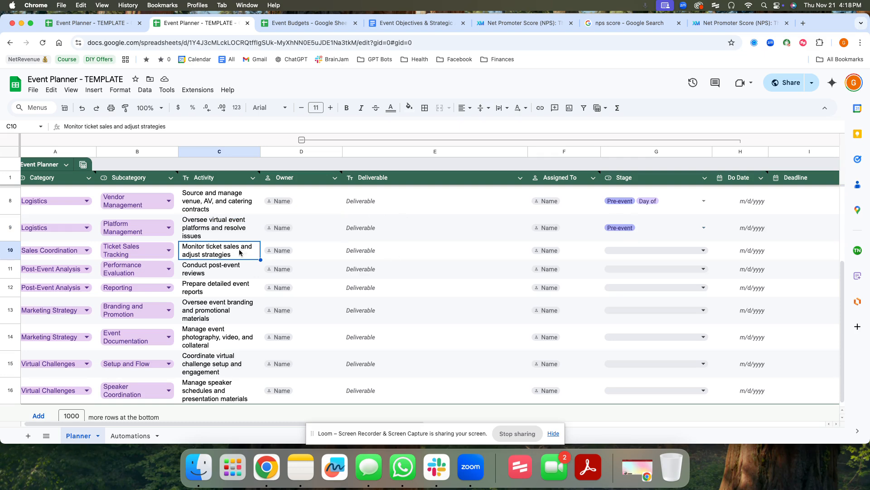
left_click(628, 250)
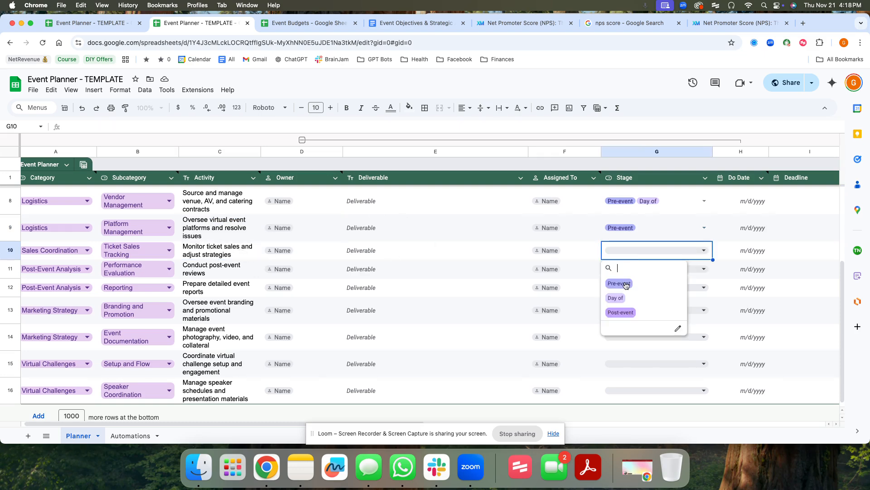
left_click(616, 298)
left_click(215, 257)
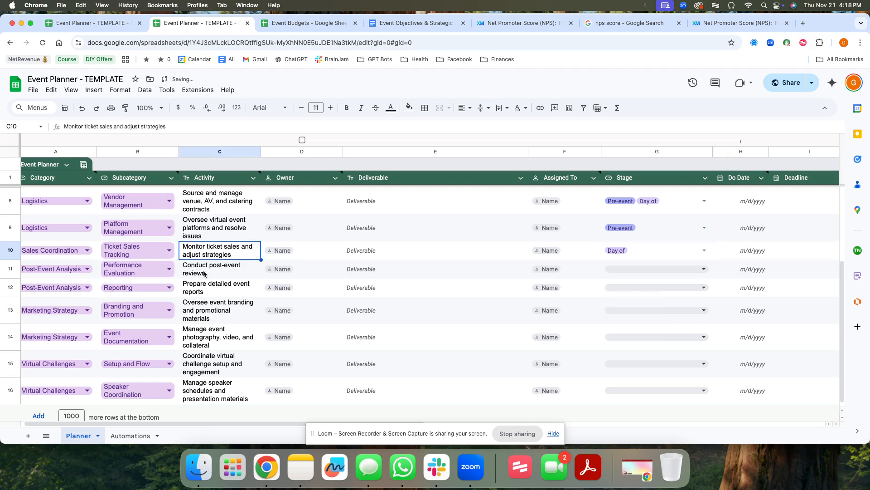
left_click(203, 274)
left_click(223, 255)
left_click(704, 250)
left_click(619, 284)
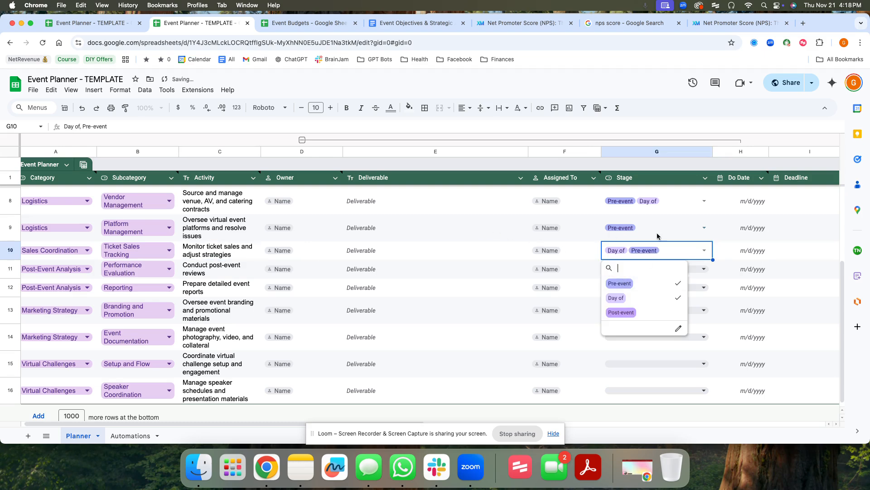
left_click(628, 283)
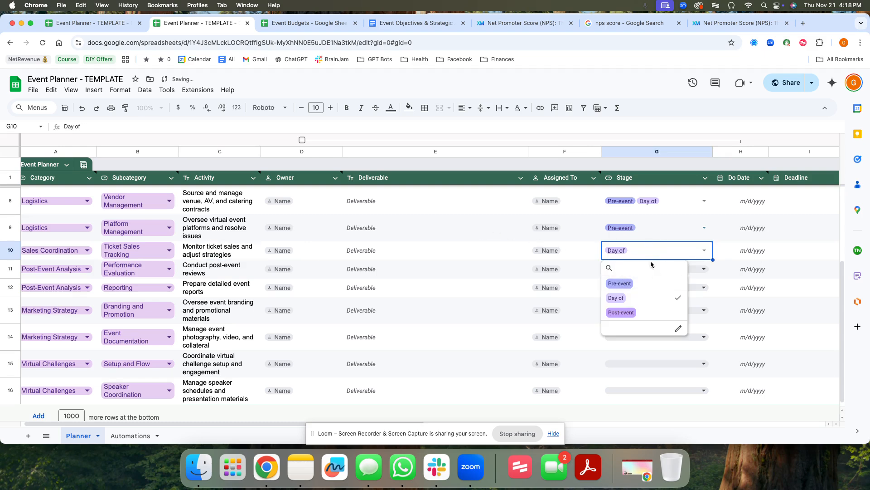
left_click(629, 297)
left_click(627, 284)
left_click(626, 297)
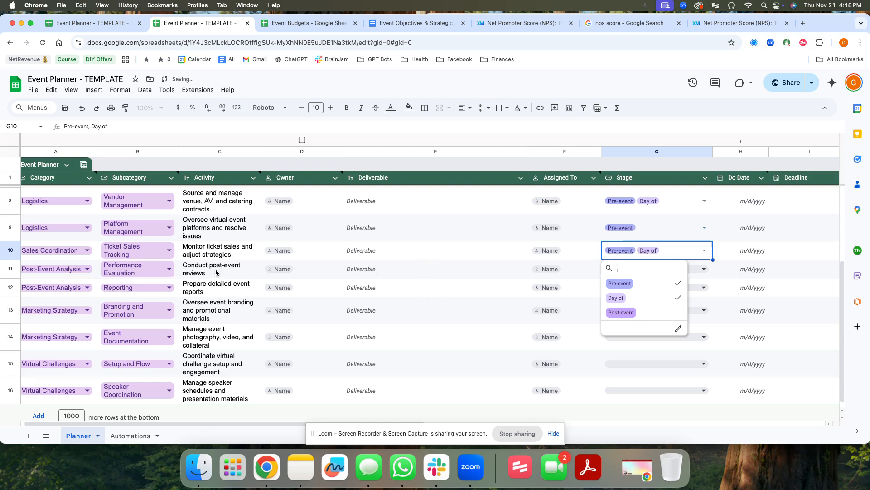
Step: Set the stage of the post-event reviews and detailed event reports activities to Post-event
left_click(202, 275)
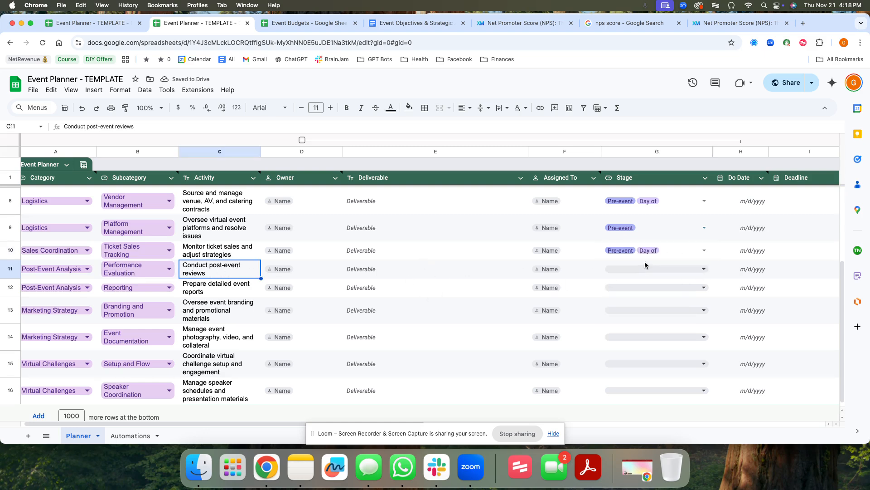
left_click(658, 269)
left_click(621, 330)
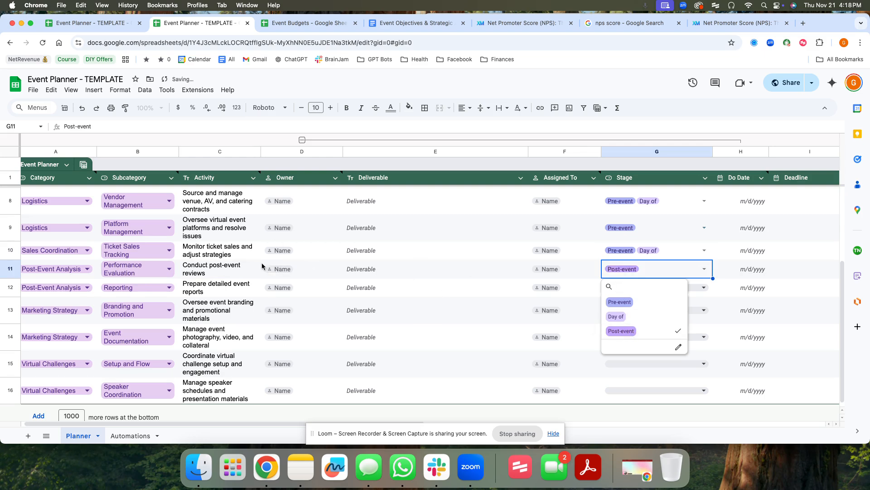
left_click(208, 293)
scroll(232, 290, "down", 1)
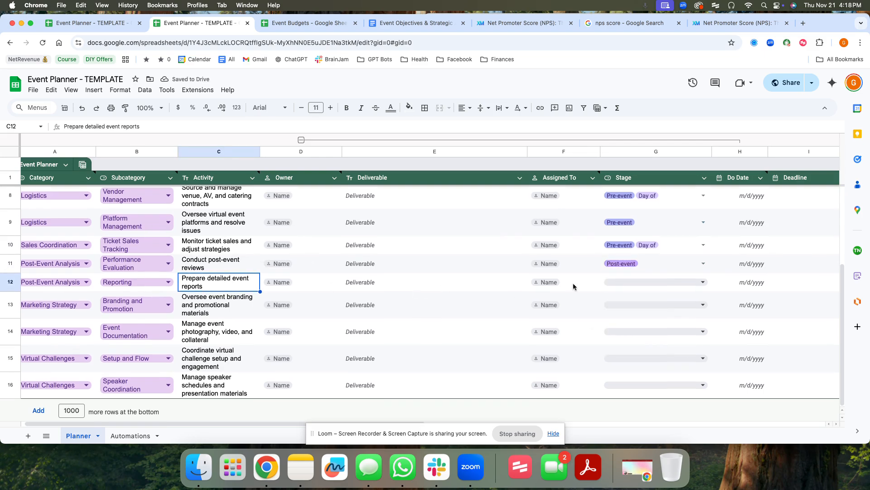
left_click(624, 283)
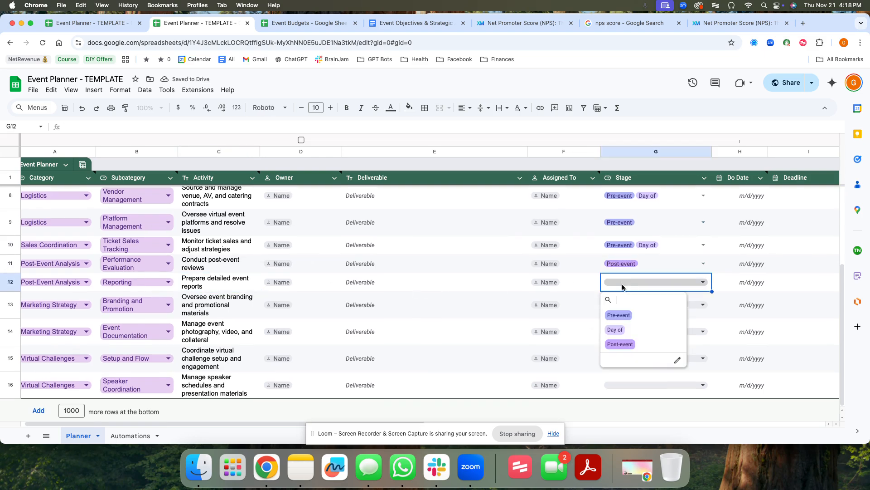
left_click(627, 345)
left_click(198, 289)
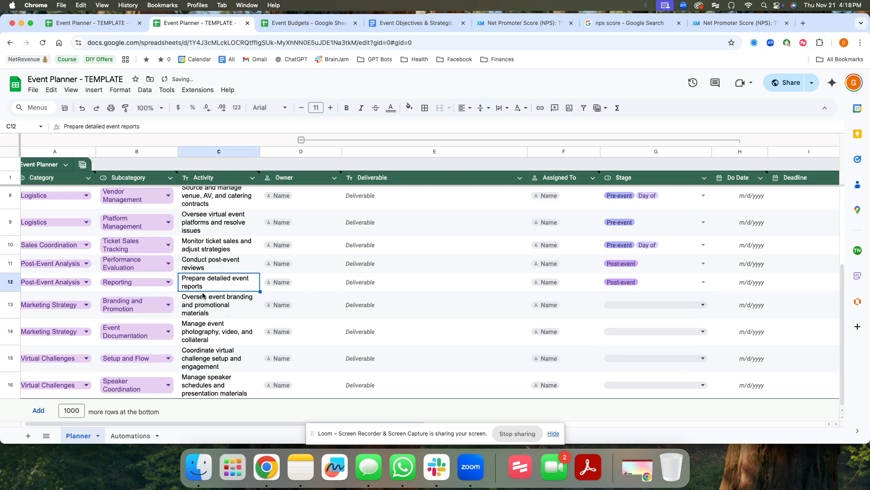
Step: Set the stage of the event branding and promotional materials activity to Pre-event
left_click(229, 297)
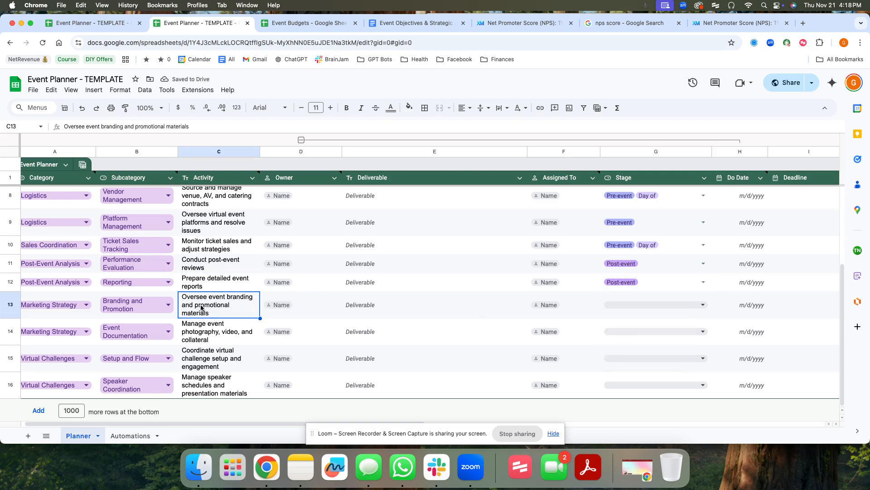
left_click(656, 302)
left_click(619, 342)
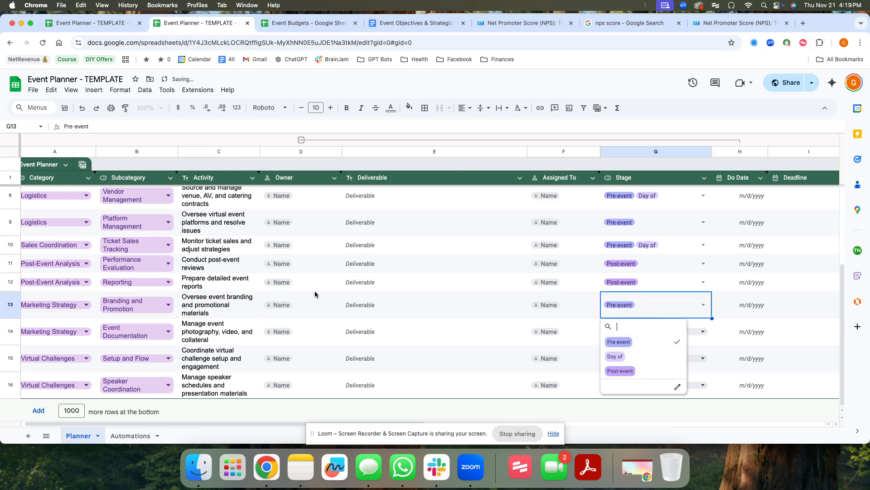
Step: Assign the stages Pre-event and Day of to the event photography, video, and collateral activity, and highlight "video, and collateral" in its text
left_click(200, 335)
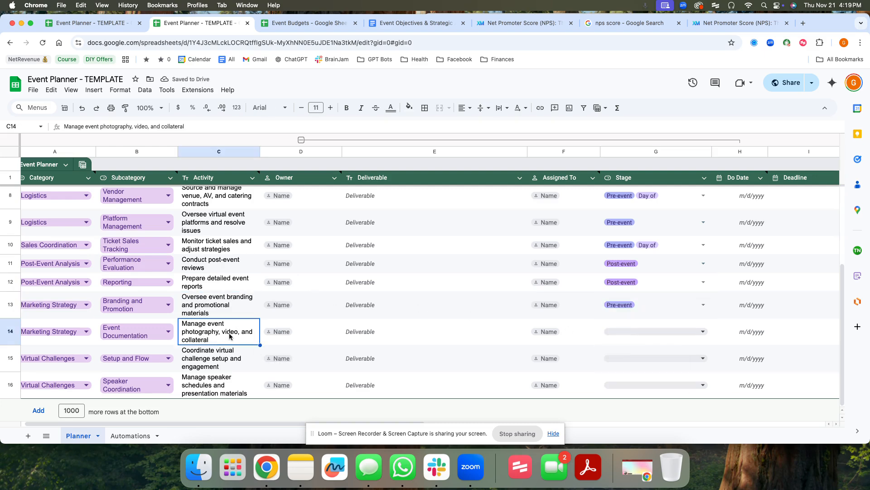
left_click(644, 332)
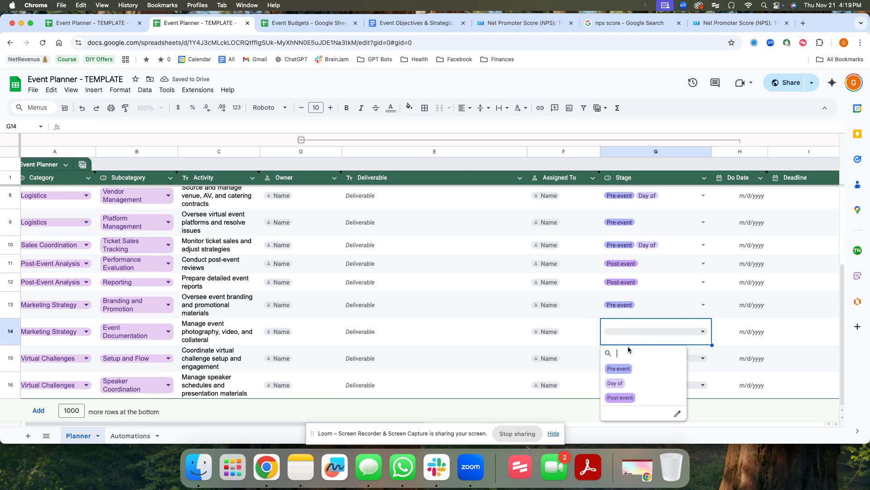
left_click(619, 368)
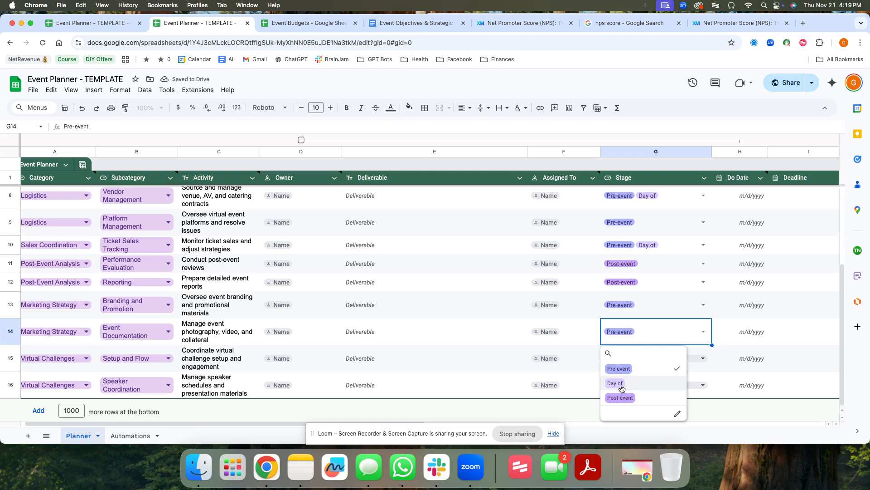
left_click(623, 383)
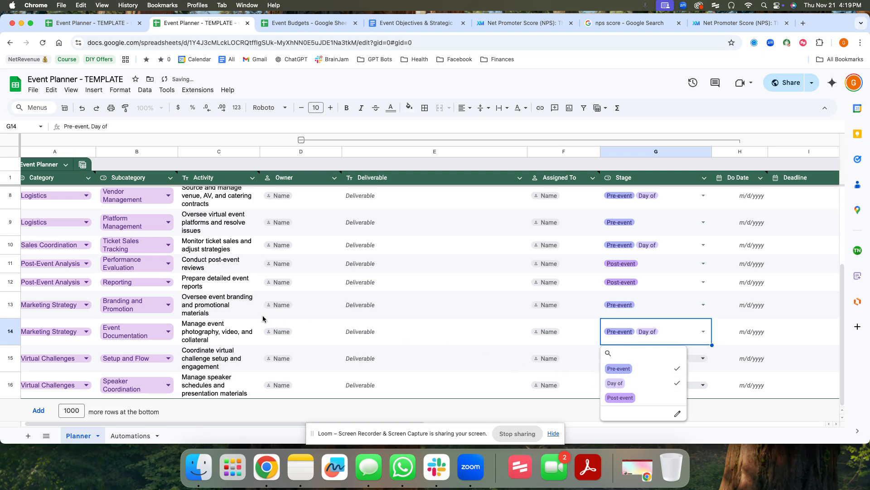
left_click(213, 339)
double_click(213, 339)
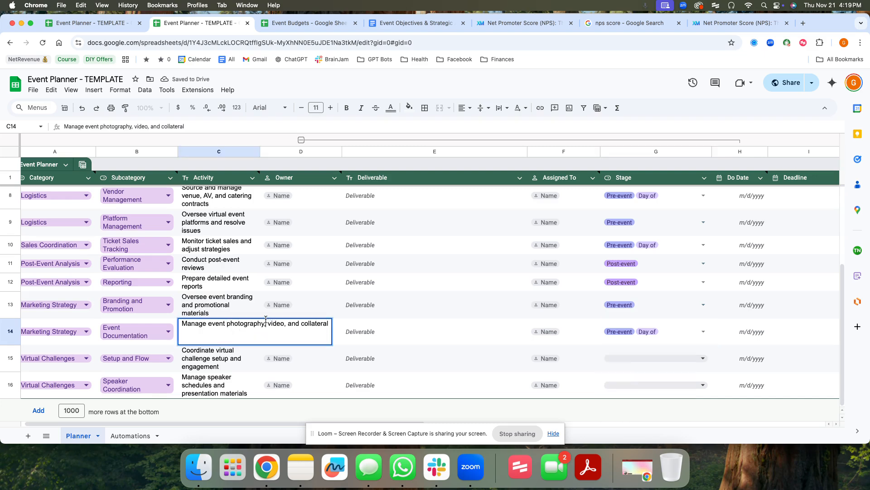
left_click_drag(266, 323, 330, 326)
Step: Set the stage of the virtual challenge setup and the speaker schedules activities to Pre-event
left_click(198, 358)
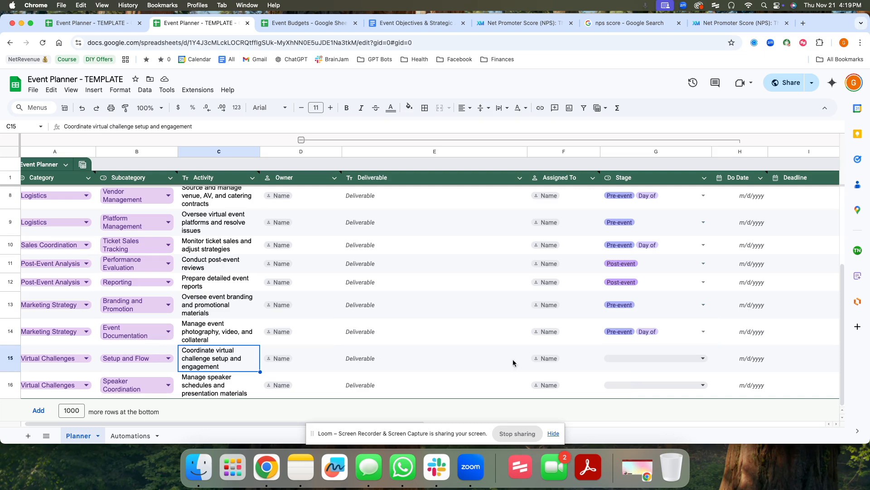
left_click(615, 358)
left_click(619, 395)
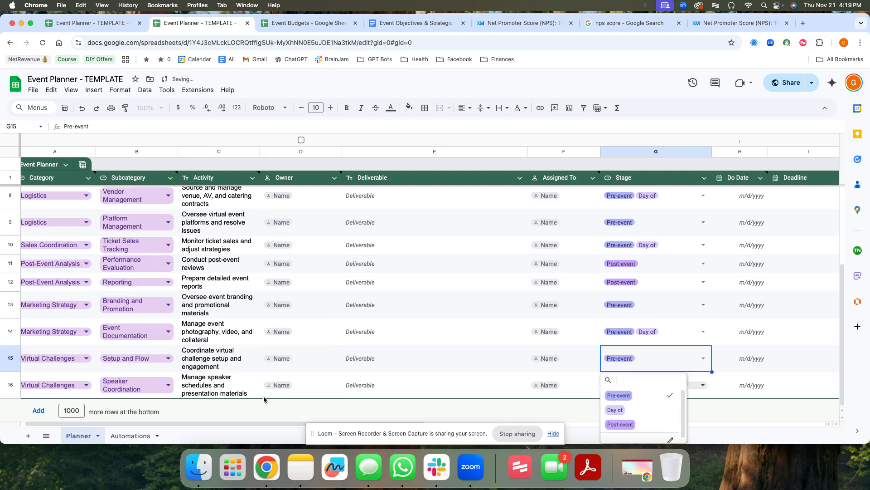
left_click(228, 381)
left_click(645, 386)
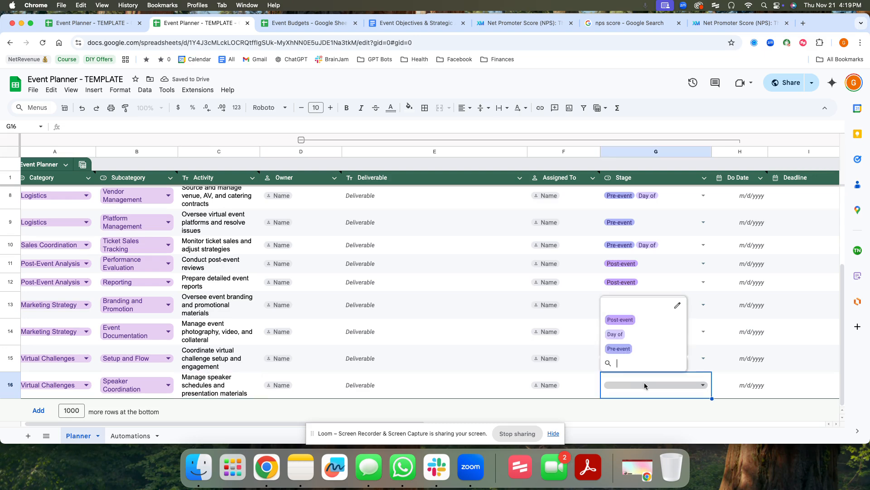
left_click(619, 349)
left_click(312, 359)
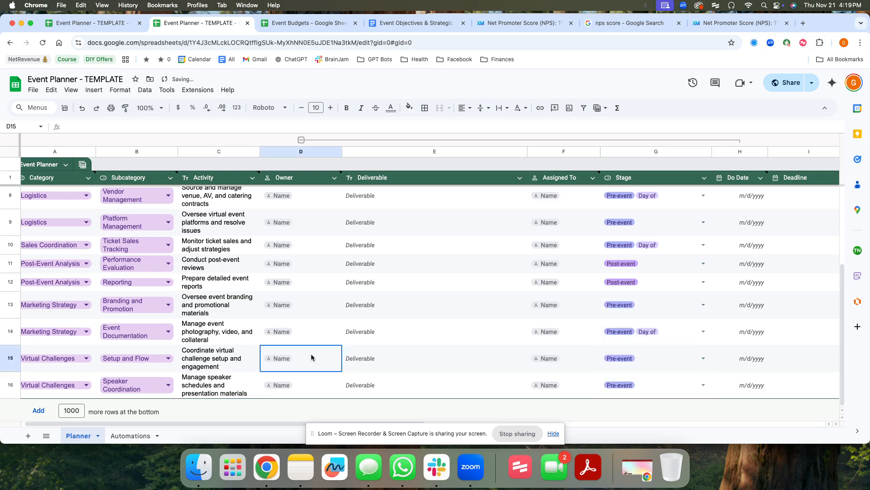
Step: Collapse the grouped columns between Owner and Deadline, and highlight the full text of the activity about defining event objectives
scroll(402, 336, "up", 5)
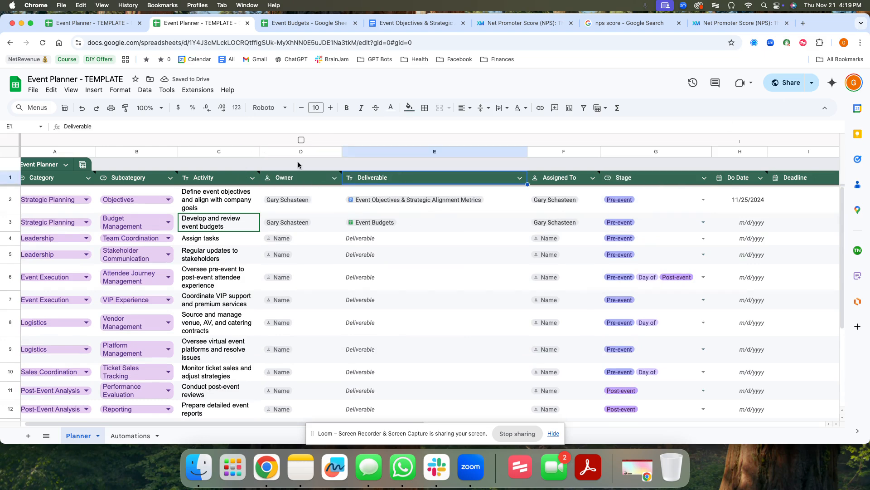
left_click(301, 140)
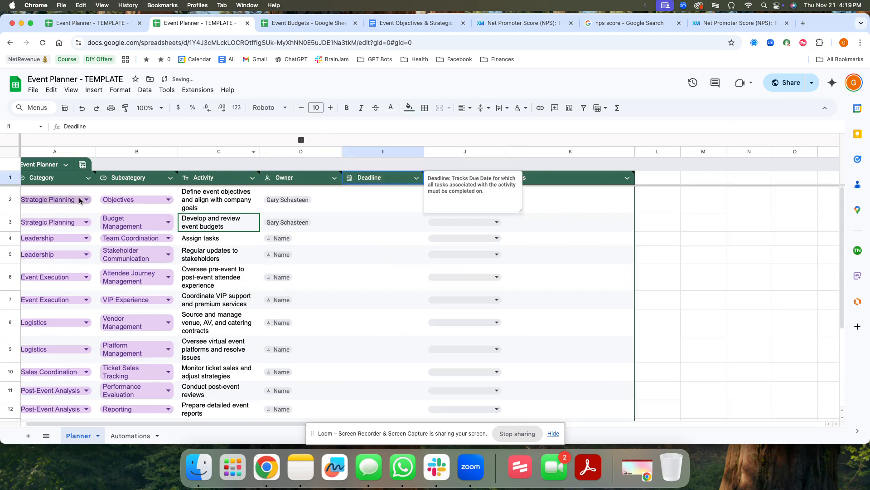
left_click(399, 201)
left_click(208, 199)
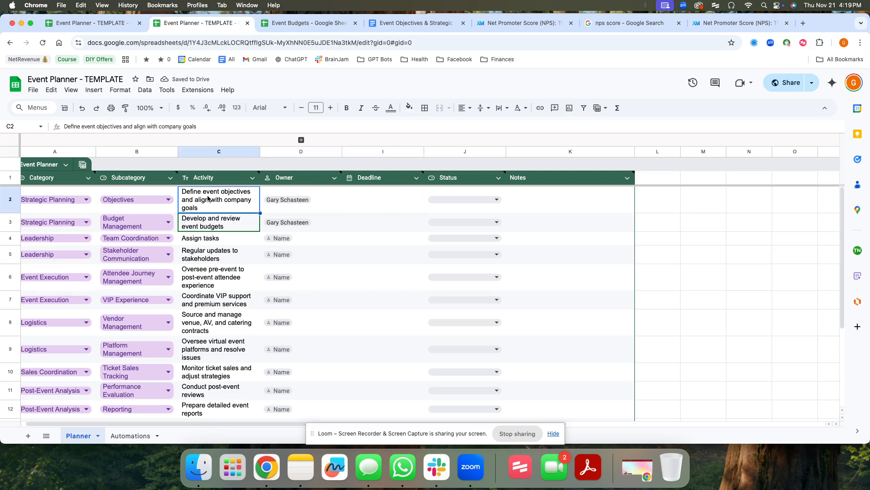
double_click(212, 203)
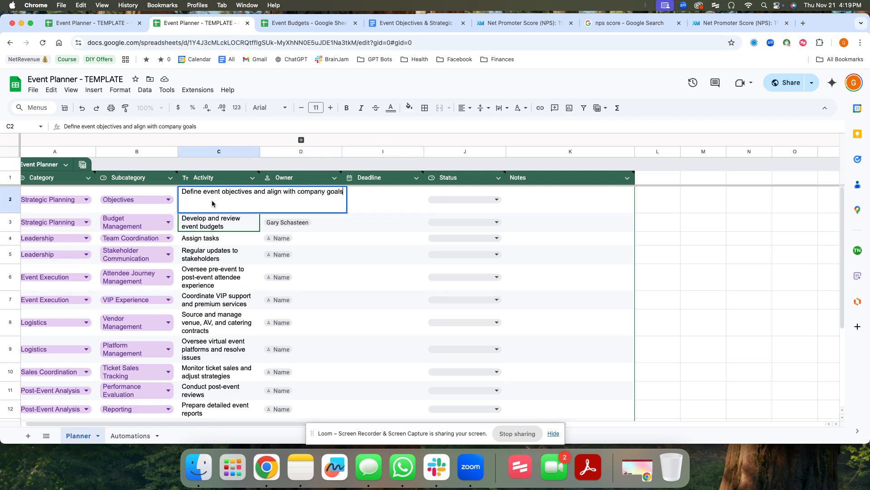
triple_click(223, 193)
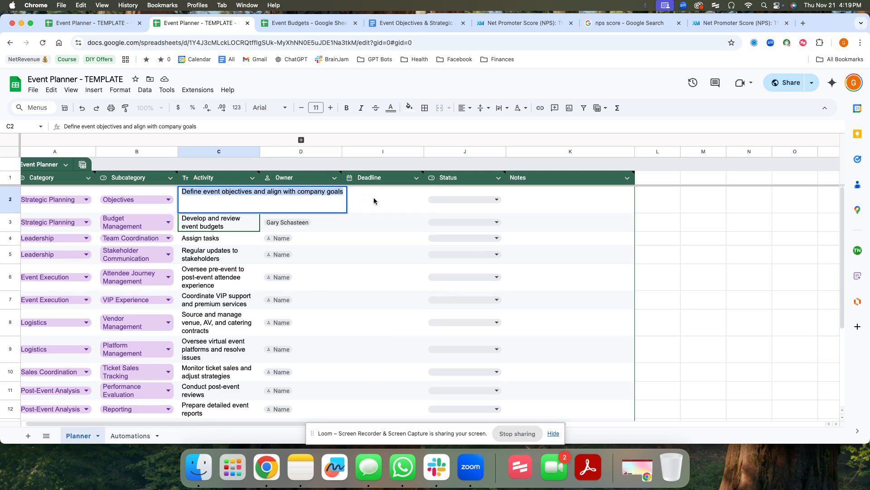
Step: Expand the grouped columns and preview the Event Objectives & Strategic Alignment Metrics deliverable
left_click(301, 140)
left_click(391, 201)
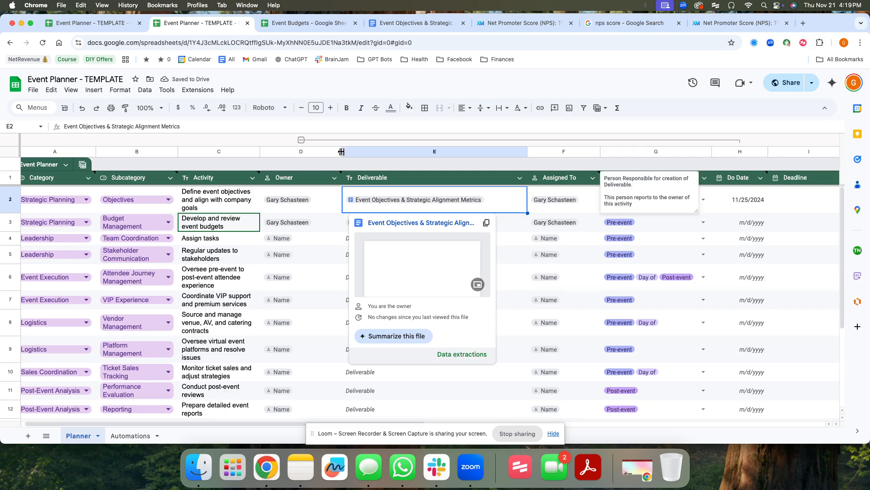
Step: Collapse the grouped columns between Owner and Deadline, and set the status of the event objectives activity to Not Started
left_click(301, 140)
double_click(408, 203)
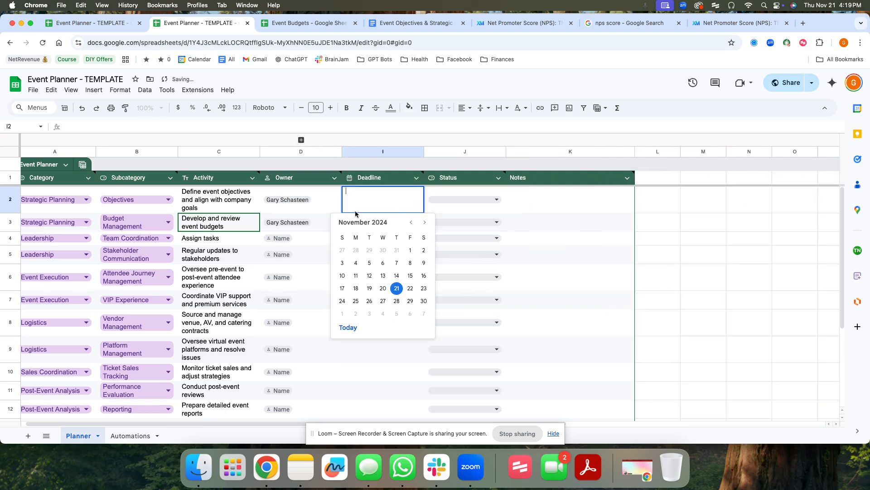
left_click(550, 196)
left_click(491, 200)
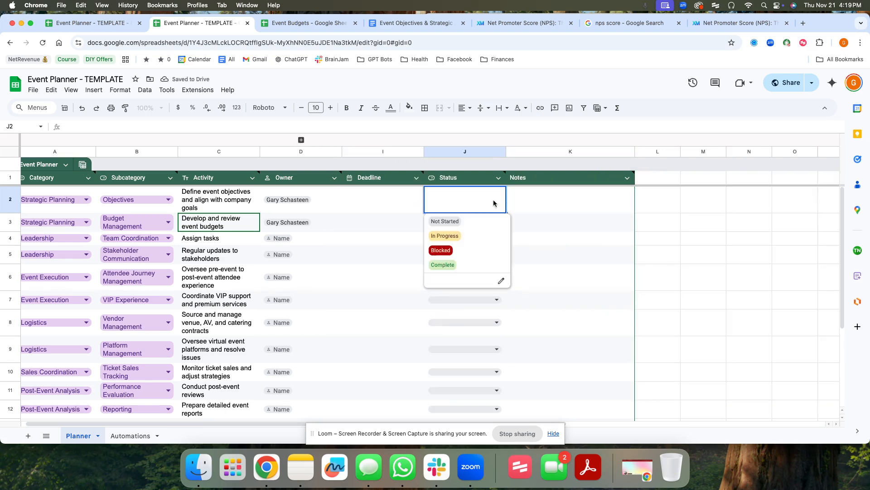
left_click(456, 222)
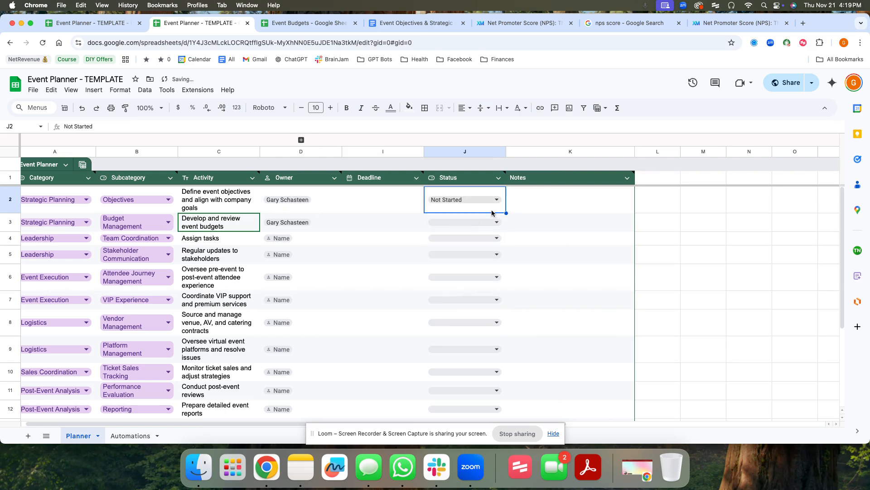
Step: Show the status options for the event objectives activity without changing the choice, and open its Notes cell
left_click(477, 200)
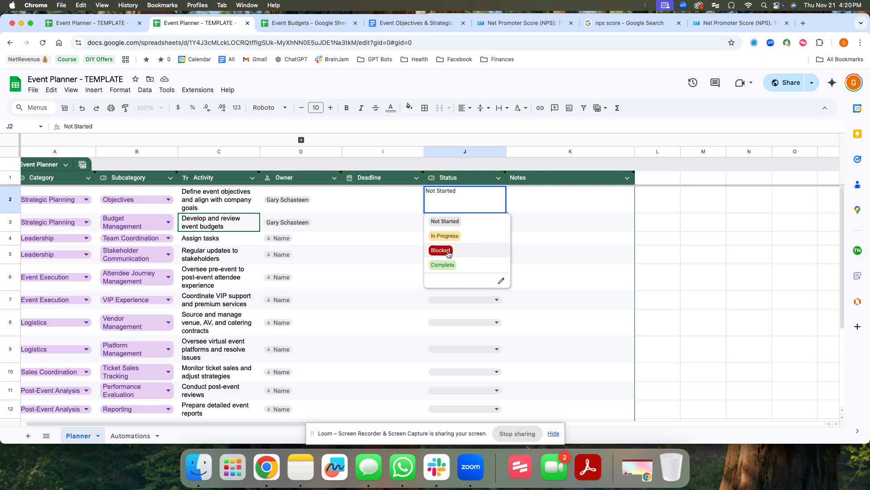
left_click(520, 202)
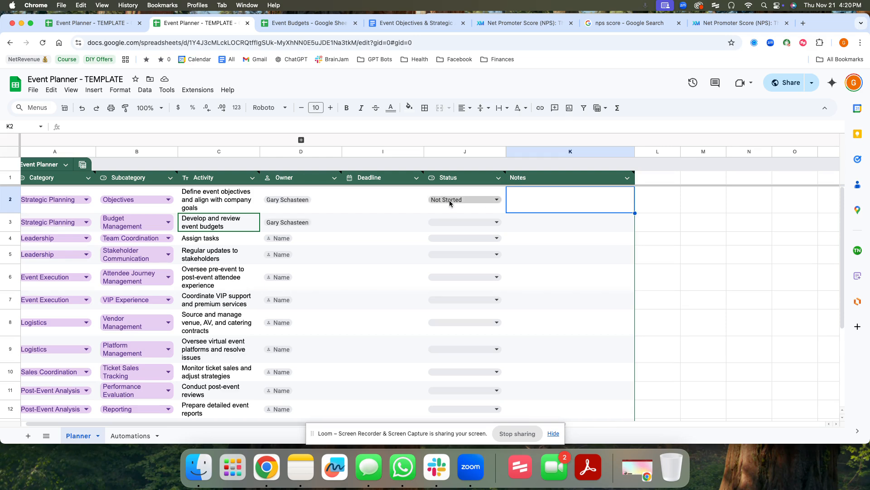
double_click(516, 201)
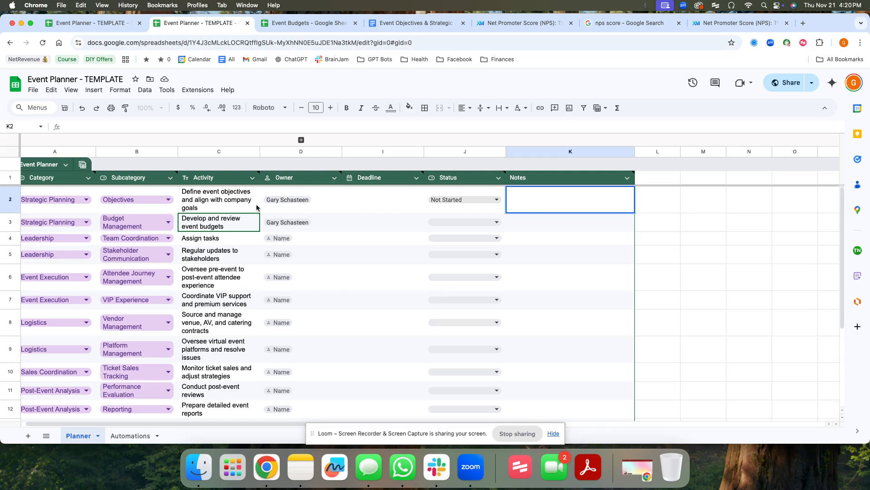
Step: Open the activity about defining event objectives to examine its full text, and select the stakeholder updates activity
left_click(213, 203)
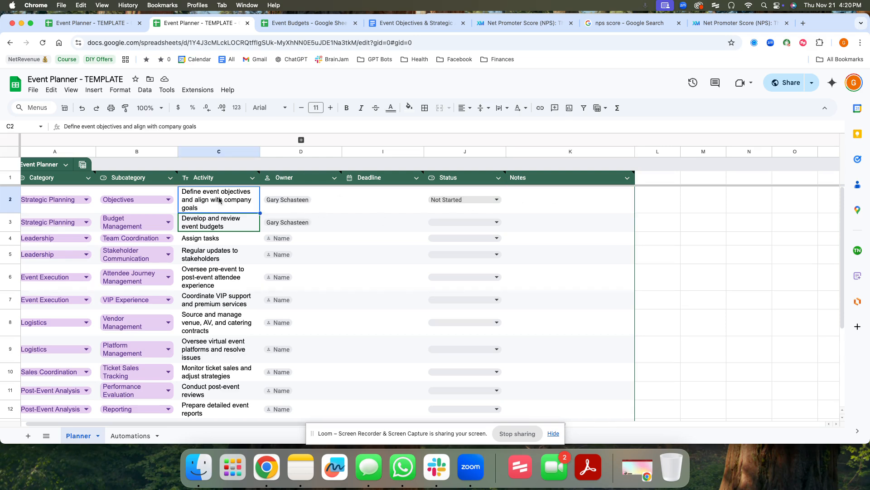
left_click(543, 195)
triple_click(192, 191)
left_click(363, 237)
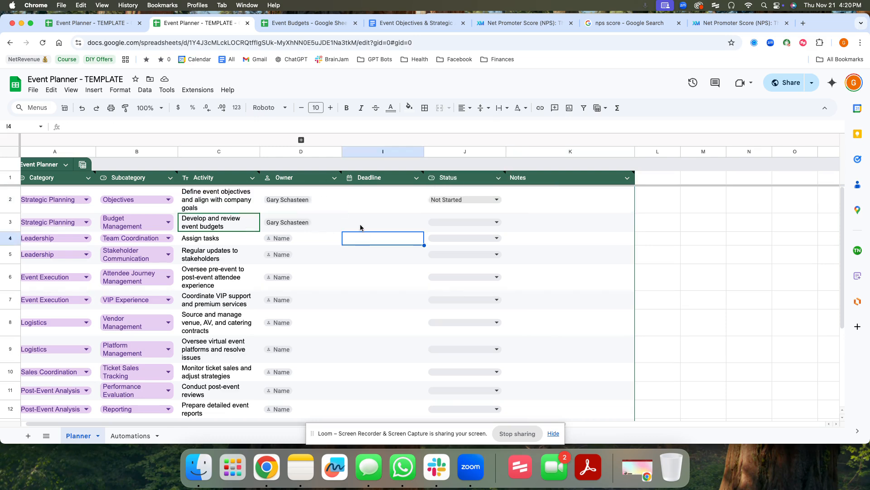
double_click(215, 202)
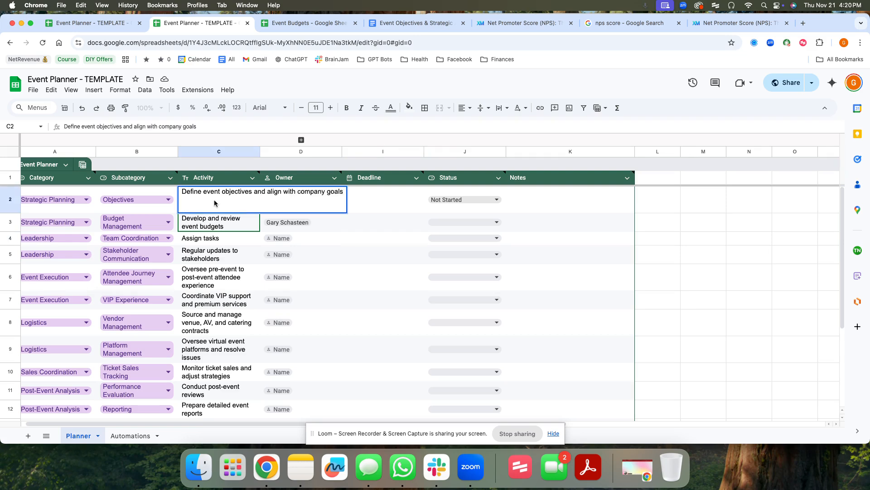
double_click(228, 191)
left_click(220, 251)
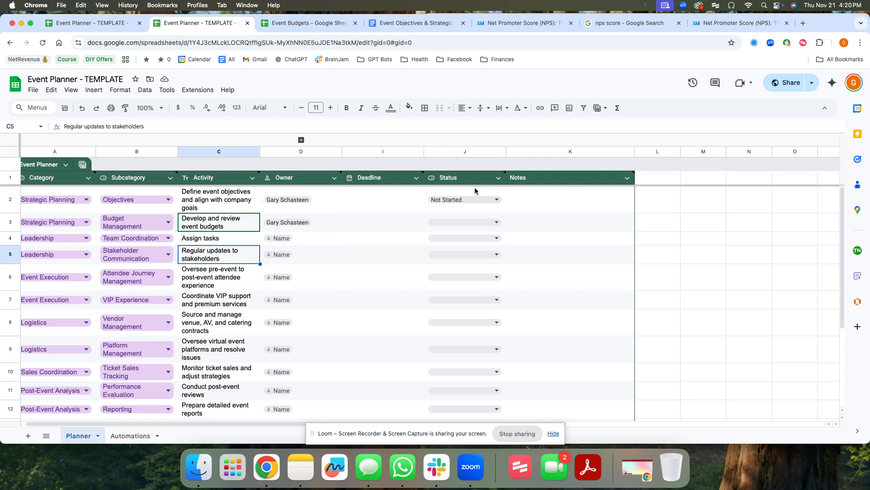
Step: Show the explanatory note on the Status header and look through the activities down to the last row
left_click(476, 181)
mouse_move(282, 183)
scroll(210, 185, "left", 1)
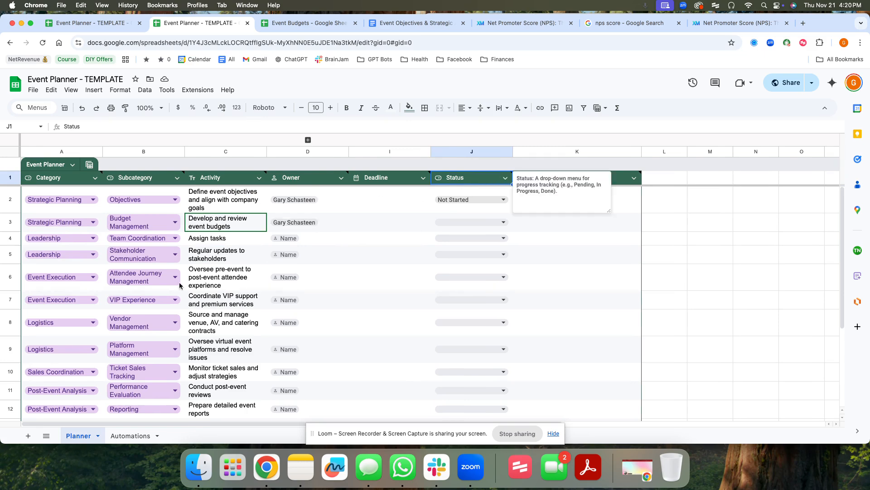
left_click(237, 269)
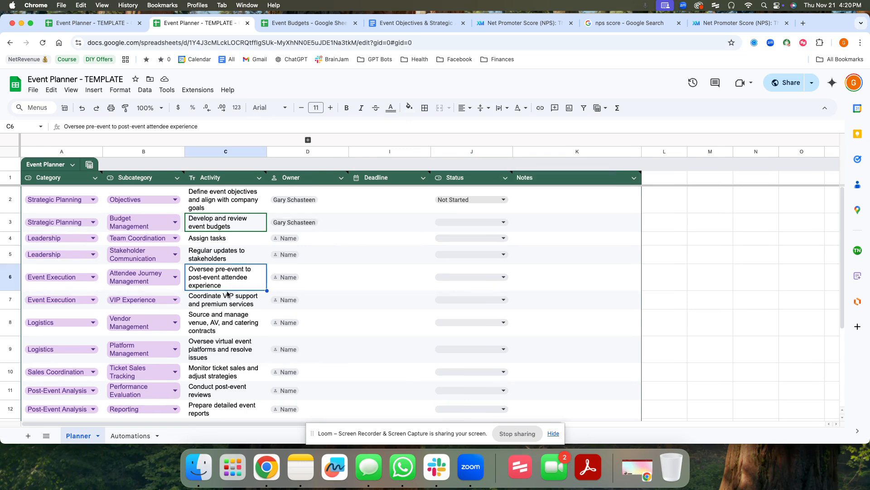
scroll(227, 294, "down", 5)
scroll(234, 304, "down", 1)
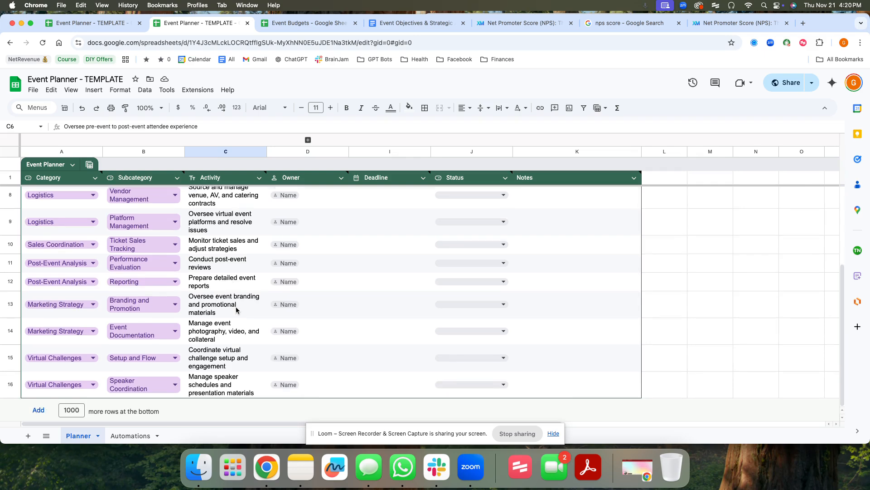
scroll(234, 303, "up", 5)
Step: Select the activities from event objectives to VIP support, and open the event branding activity to view its full text
left_click(215, 200)
left_click_drag(215, 200, 214, 299)
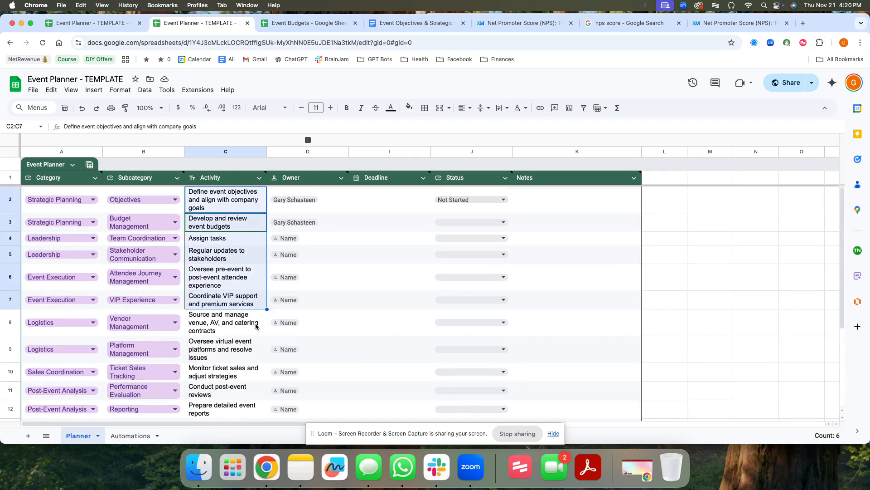
scroll(64, 349, "down", 5)
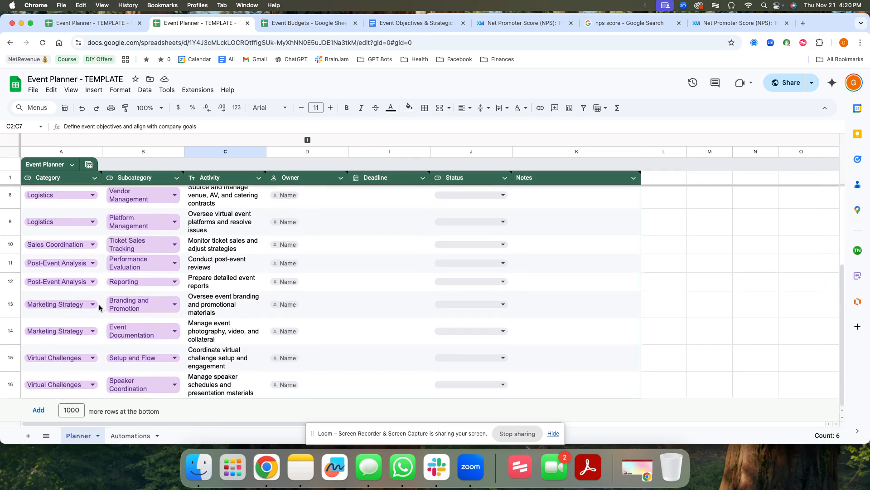
double_click(211, 306)
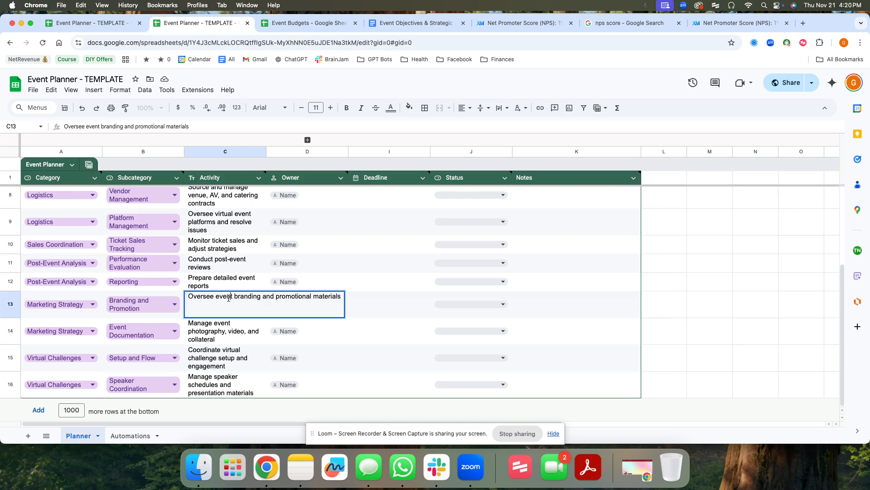
key("Return")
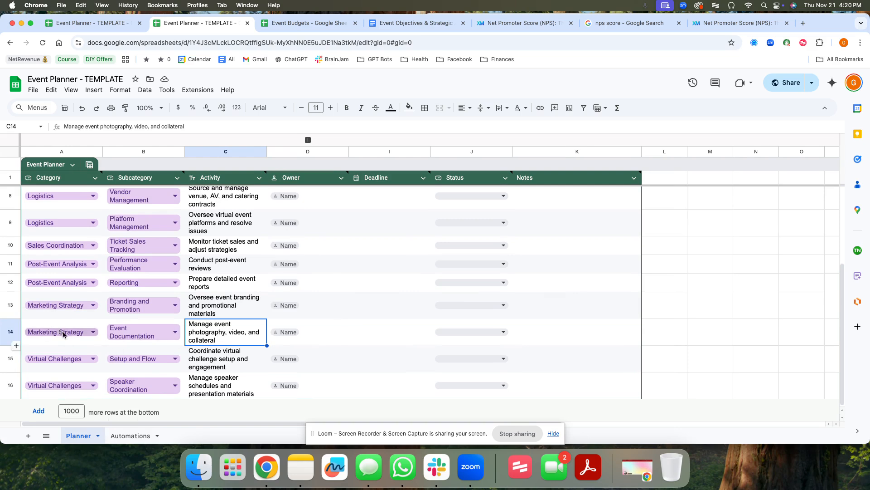
Step: Open the Automations sheet and select the categories and descriptions of automations A001 to A004
left_click(134, 435)
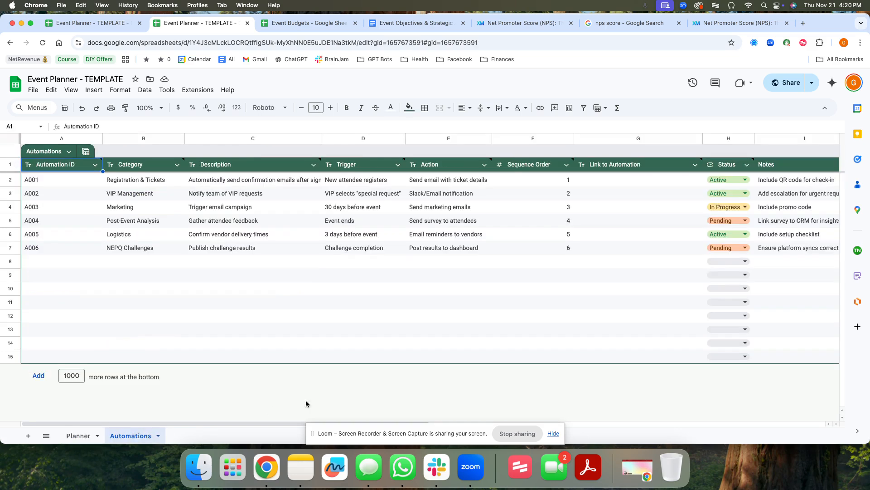
left_click(53, 181)
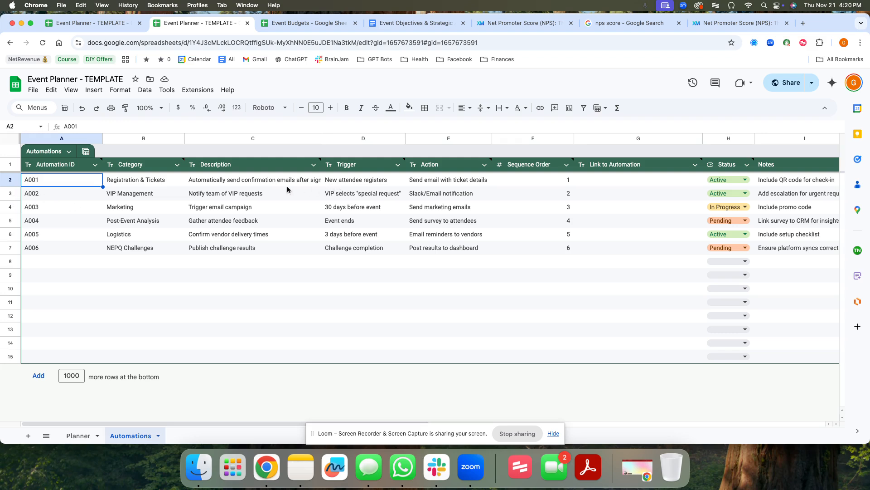
left_click_drag(168, 178, 276, 223)
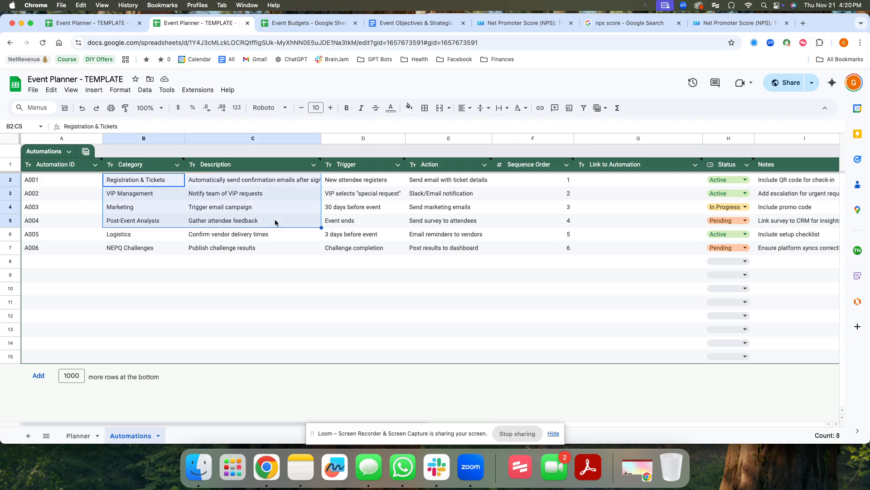
scroll(311, 186, "right", 1)
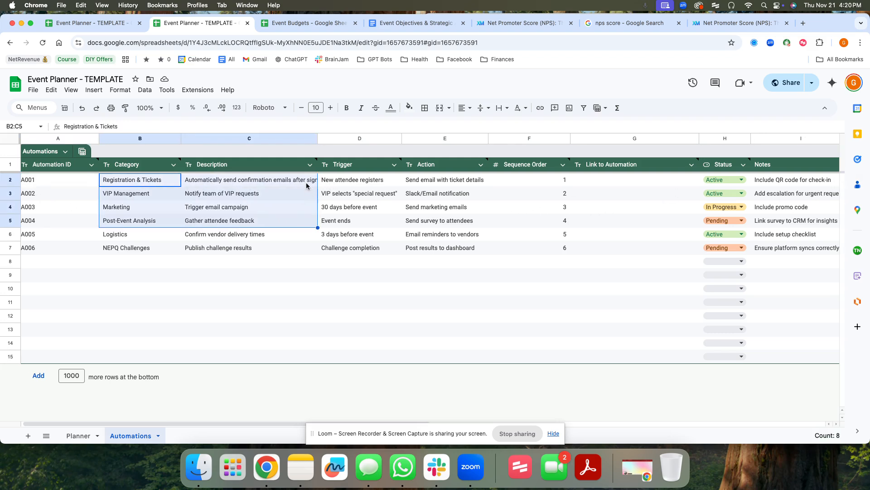
Step: Highlight "send confirmation emails after sign" in the description of A001, and select the automation IDs A001 to A006
left_click(165, 181)
double_click(235, 184)
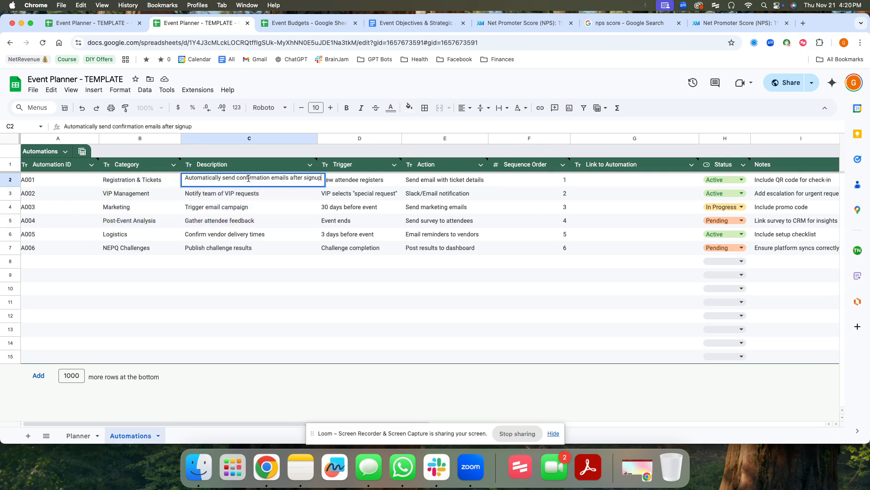
left_click_drag(223, 178, 316, 178)
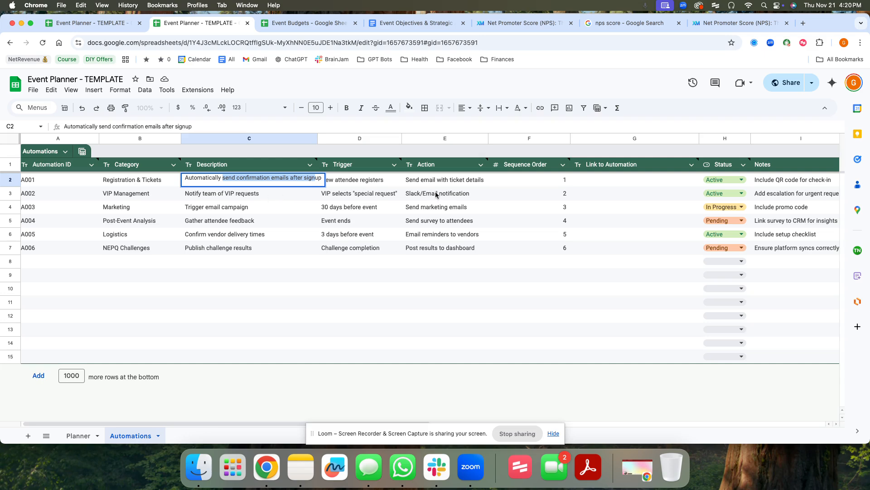
left_click(406, 190)
left_click(279, 183)
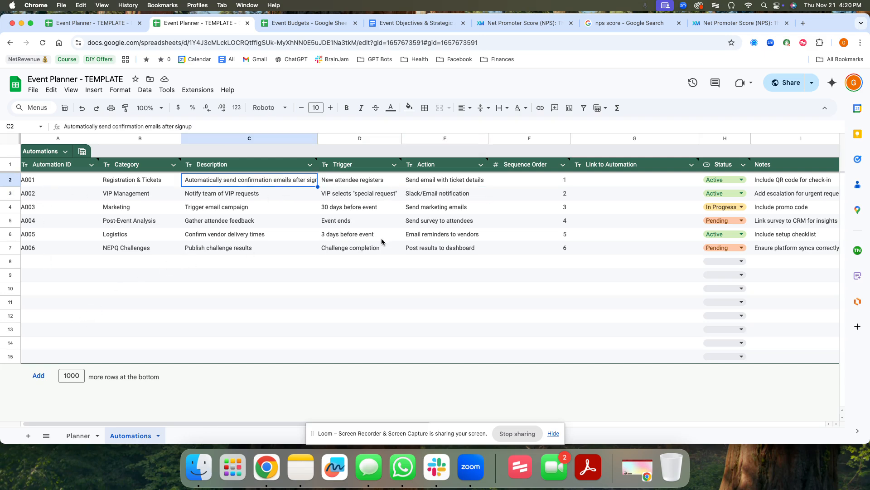
left_click(123, 191)
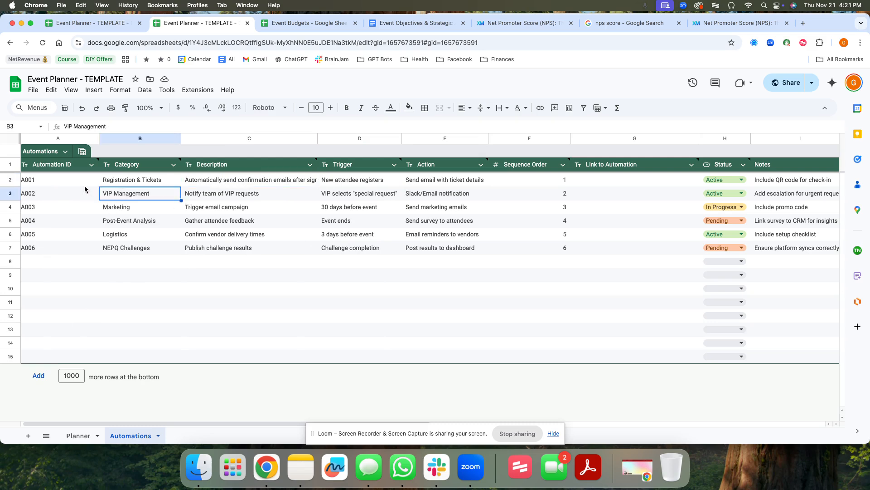
left_click_drag(33, 181, 32, 249)
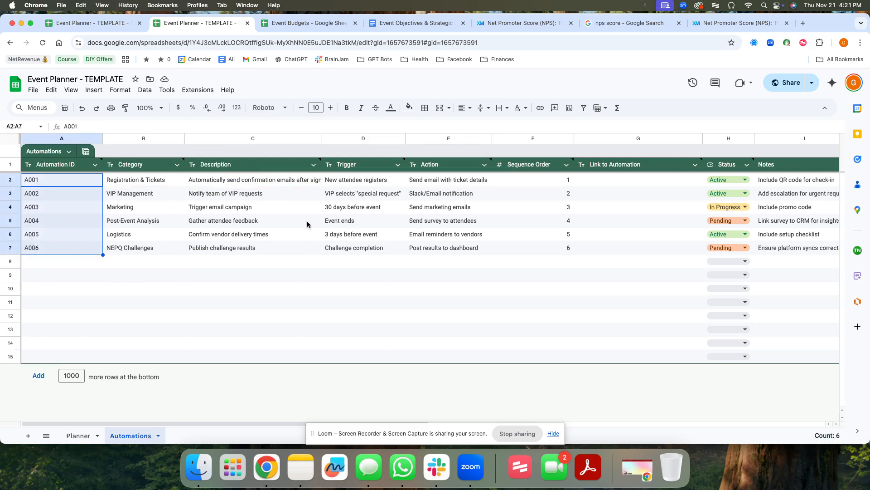
Step: Remove "NEPQ" from the category of automation A006, keeping only "Challenges"
left_click_drag(136, 185, 105, 248)
left_click(121, 249)
double_click(121, 248)
key("BackSpace")
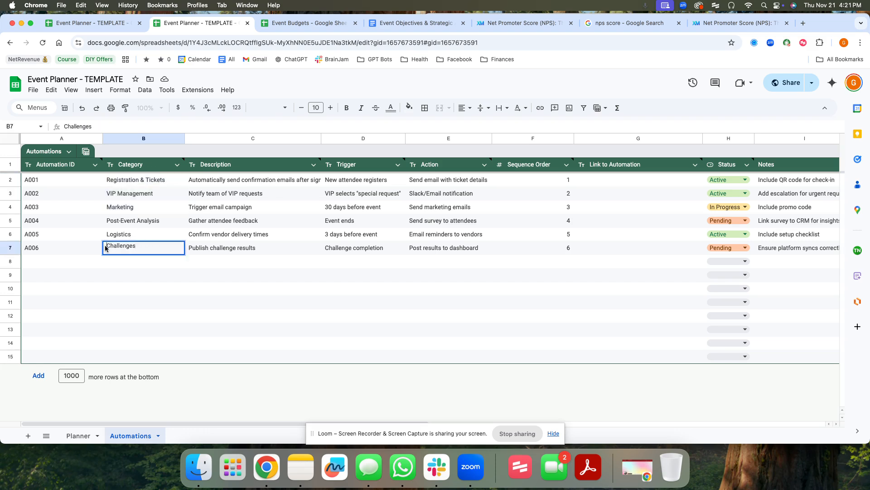
key("Return")
Step: Insert the placeholder "[Product Name]" before "Challenges" in the category of automation A006
key("Up")
key("Return")
type("[pr")
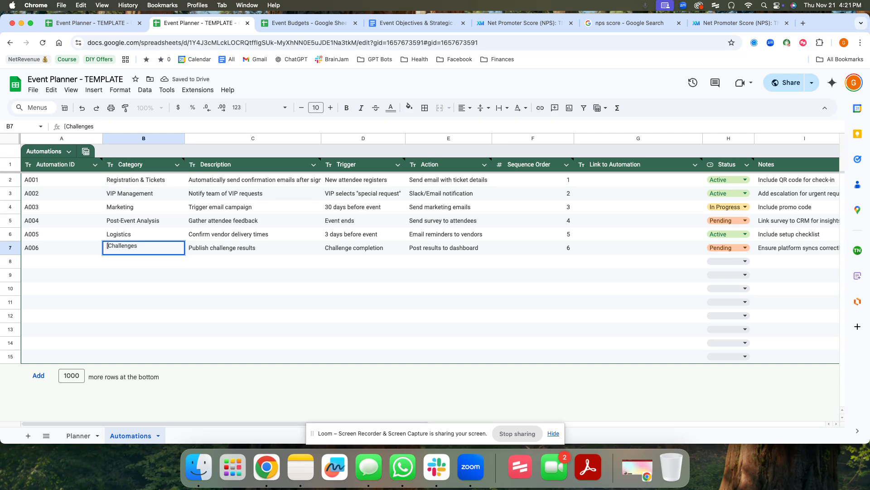
key("BackSpace")
key("BackSpace")
type("PR")
key("BackSpace")
type("roduct ")
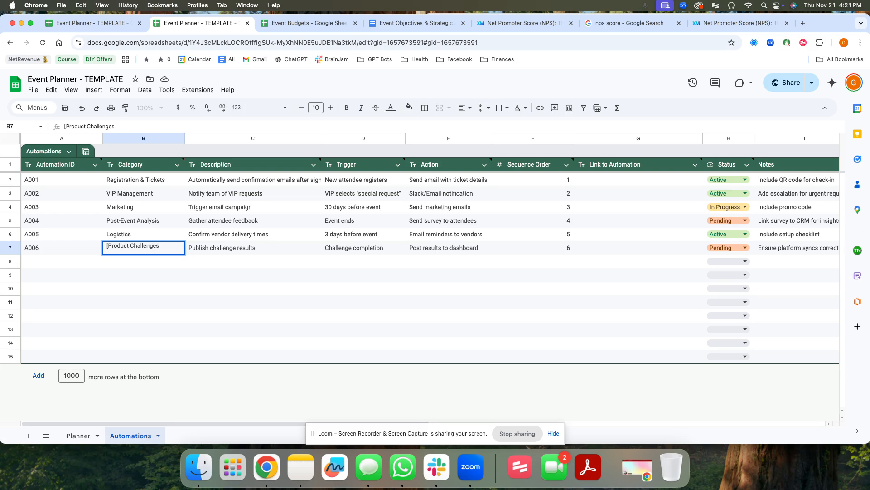
type("Name]")
key("Return")
key("Up")
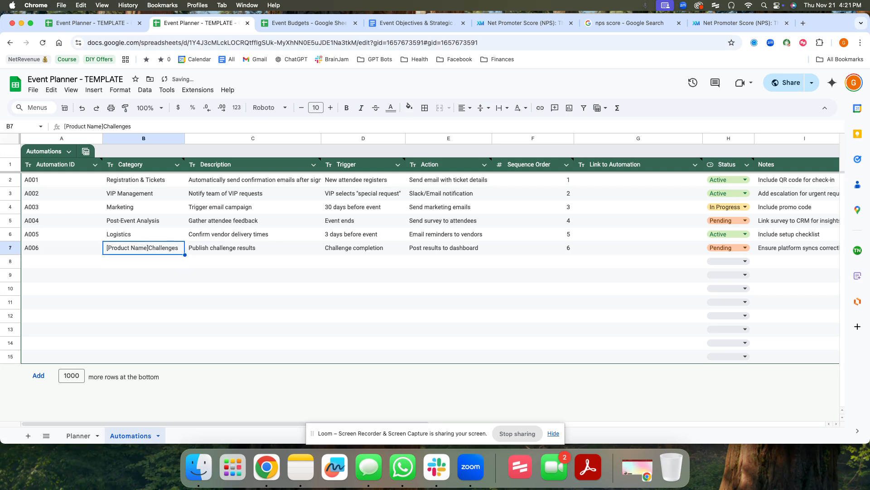
Step: Add a space after the placeholder so that the category of A006 reads "[Product Name] Challenges"
key("Return")
key("Left")
key("Left")
key("Left")
key("Left")
key("Left")
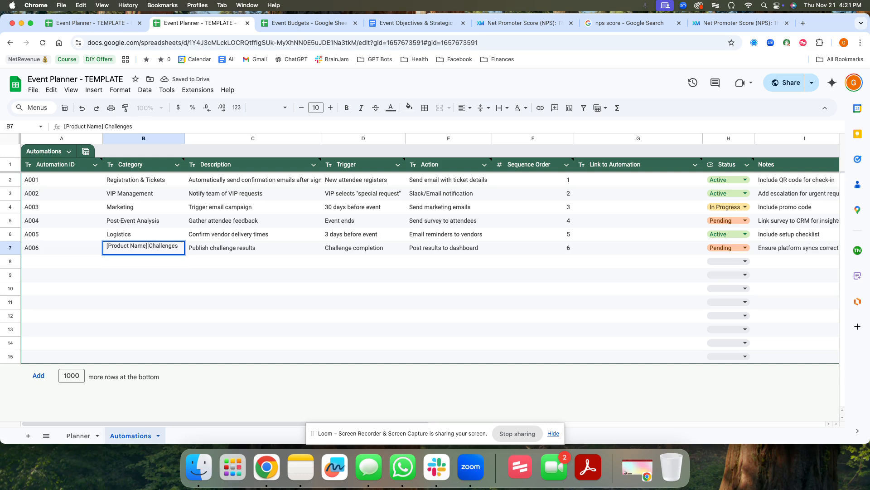
key("Return")
key("Up")
key("Right")
key("Right")
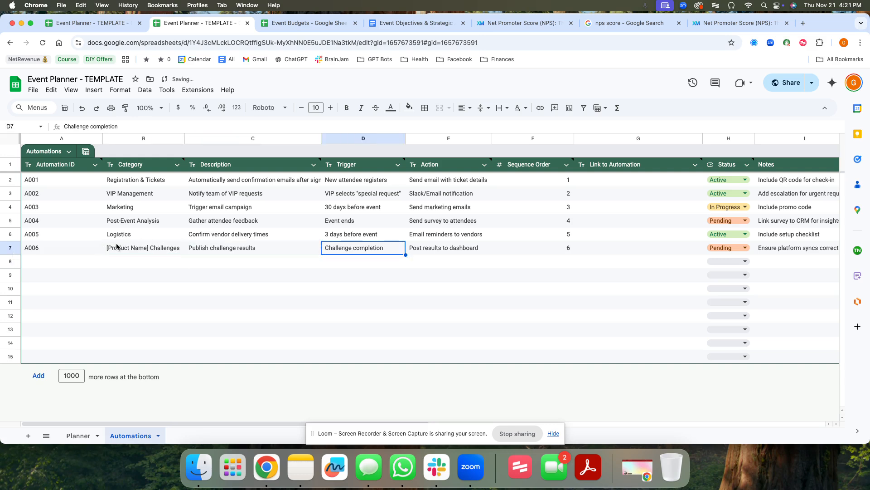
Step: Point out the VIP special request trigger and the Link to Automation column, and open the link cell of A001
left_click(360, 197)
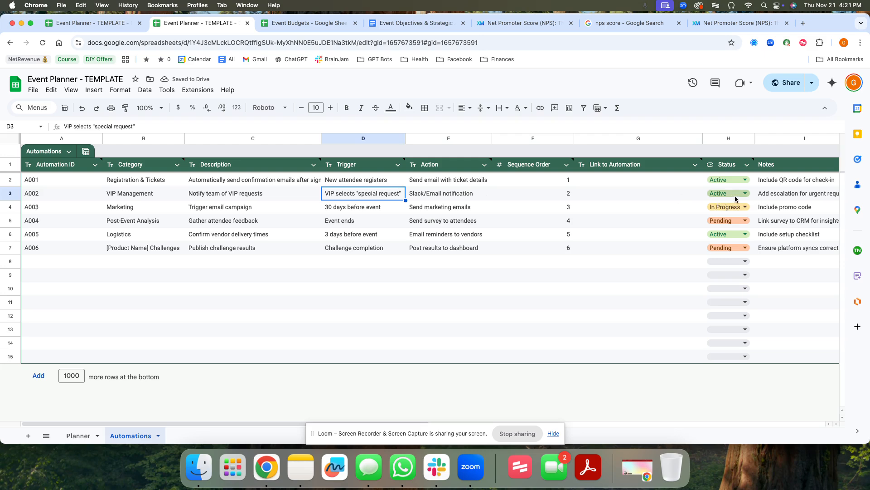
left_click(620, 166)
double_click(609, 183)
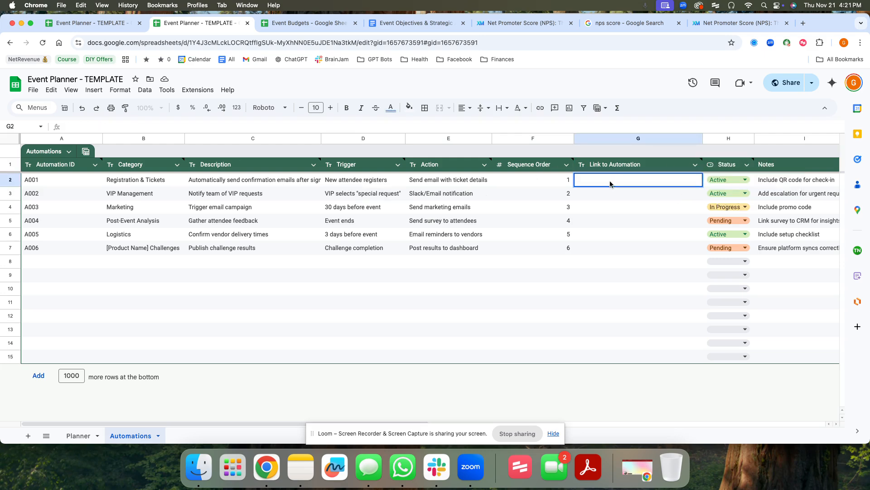
left_click(261, 181)
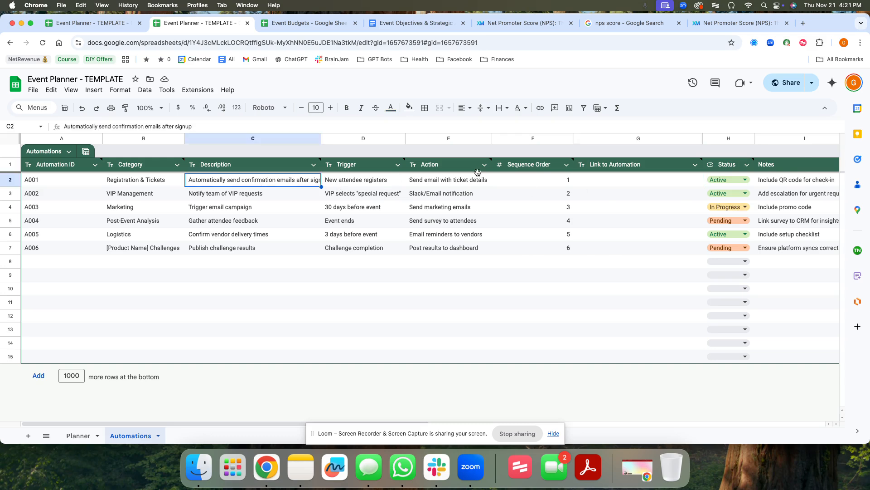
Step: Review automation A001 across its row, from the empty link cell through its category, description, trigger and action
left_click(603, 221)
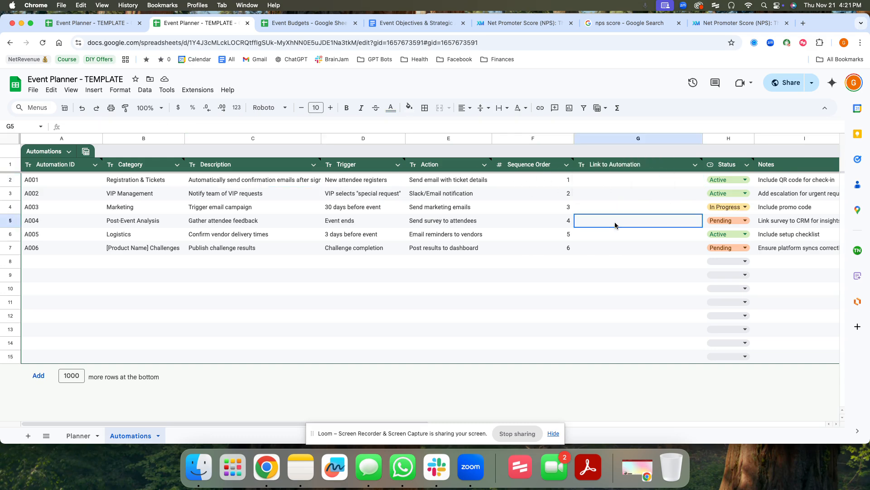
double_click(603, 178)
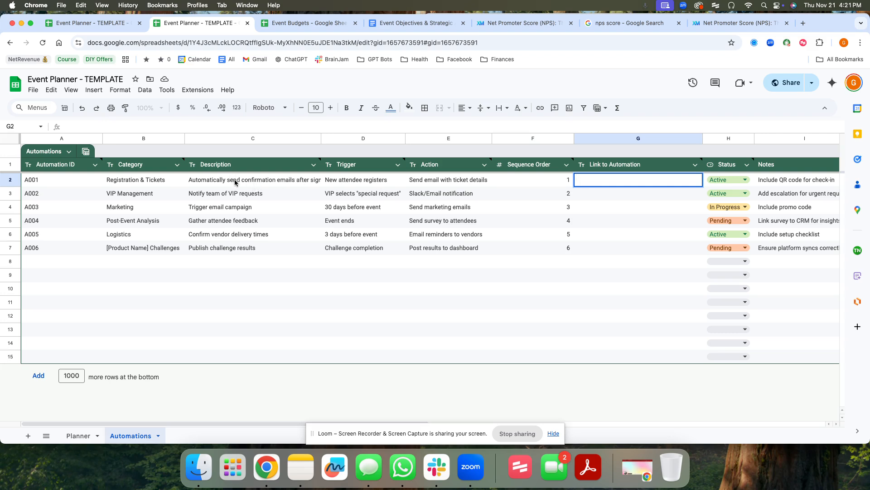
left_click(138, 182)
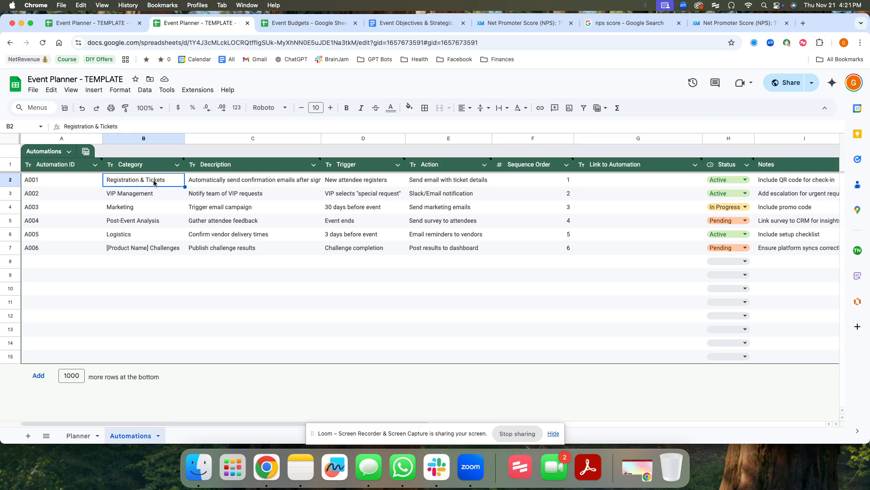
left_click(220, 181)
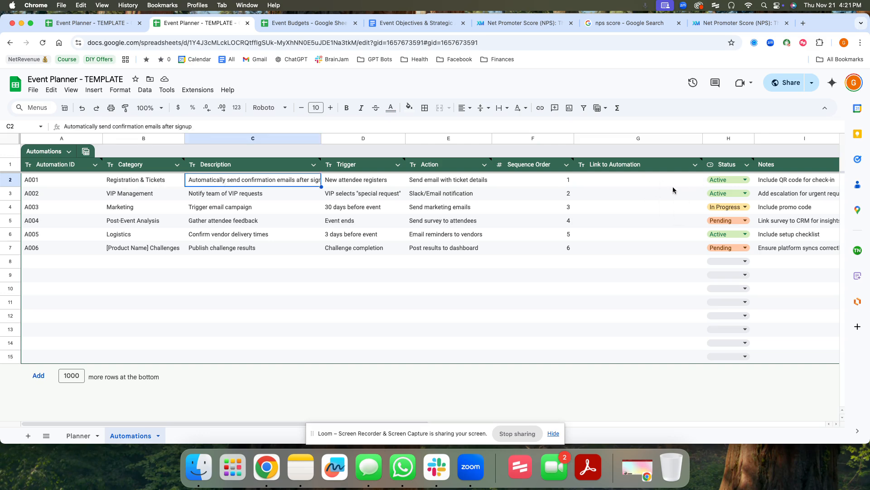
left_click(342, 184)
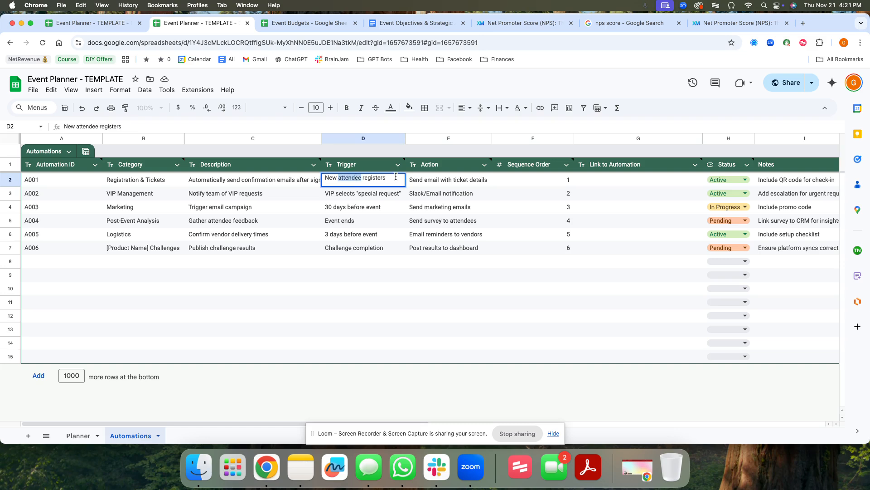
left_click(433, 181)
double_click(434, 181)
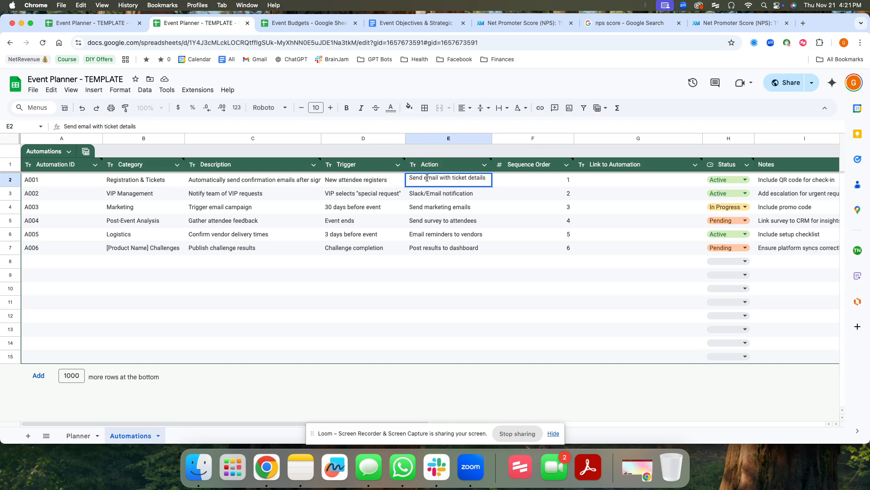
left_click(355, 180)
Step: Review VIP automation A002, highlighting the special request trigger, the Slack/Email notification action and the escalation note
left_click(377, 194)
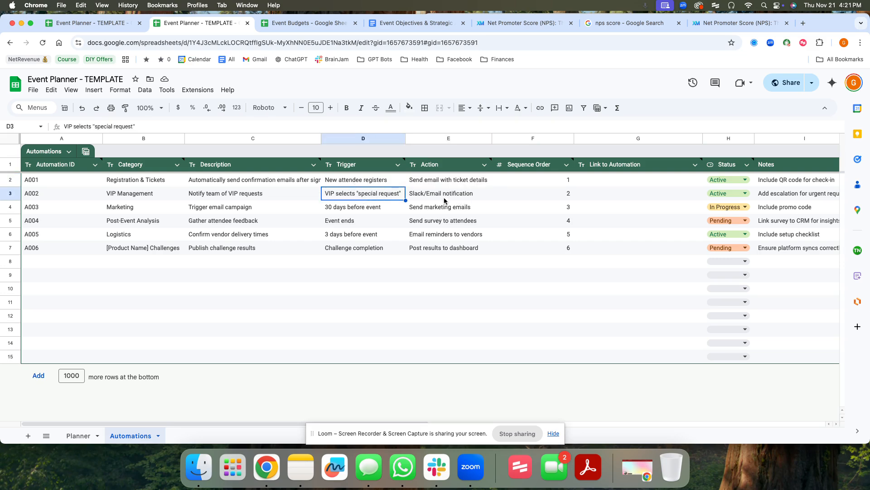
double_click(361, 197)
left_click_drag(361, 192, 393, 192)
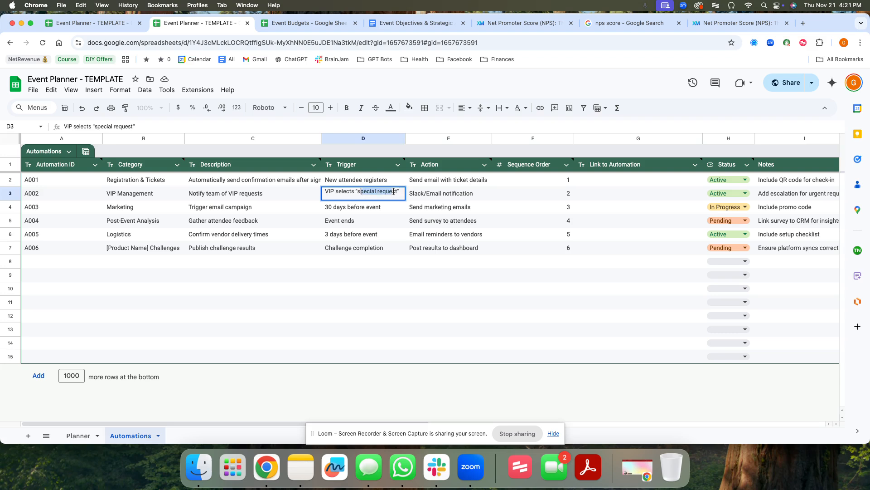
double_click(432, 197)
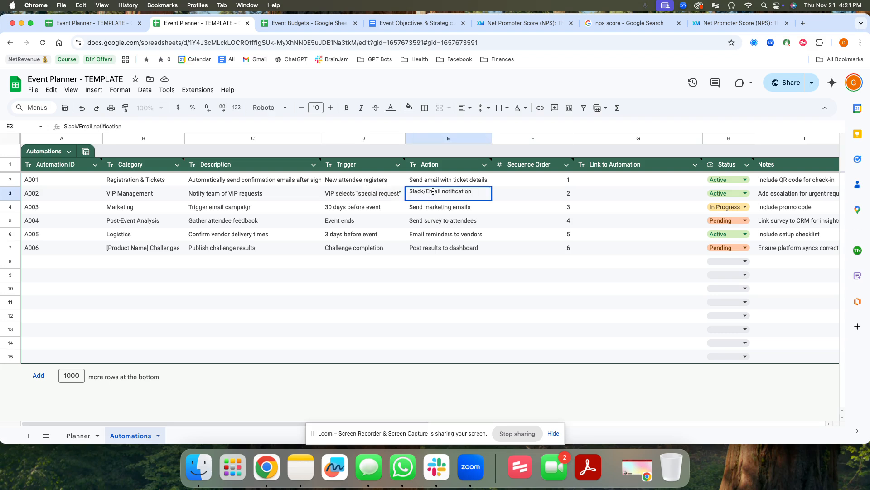
left_click_drag(470, 191, 414, 191)
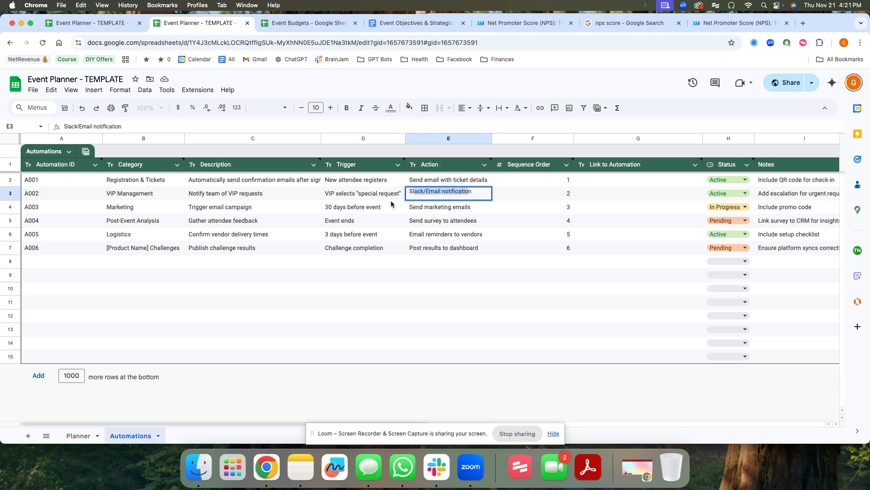
scroll(744, 209, "right", 2)
double_click(731, 193)
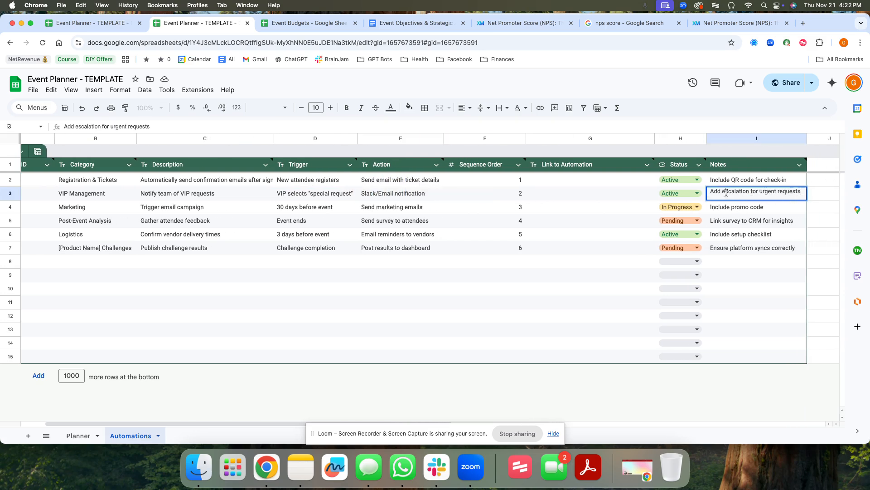
left_click_drag(724, 194, 798, 193)
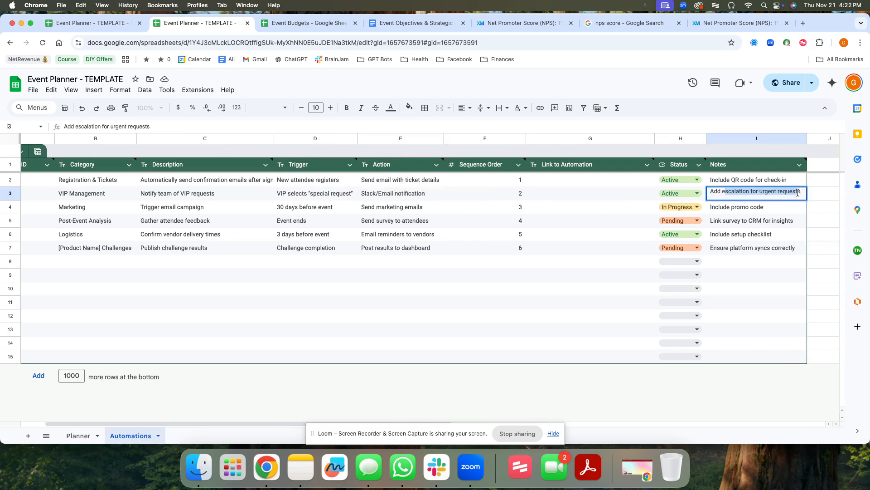
Step: Return to A001's trigger, description and category, and highlight the QR code for check-in in its note
left_click(735, 181)
left_click(301, 185)
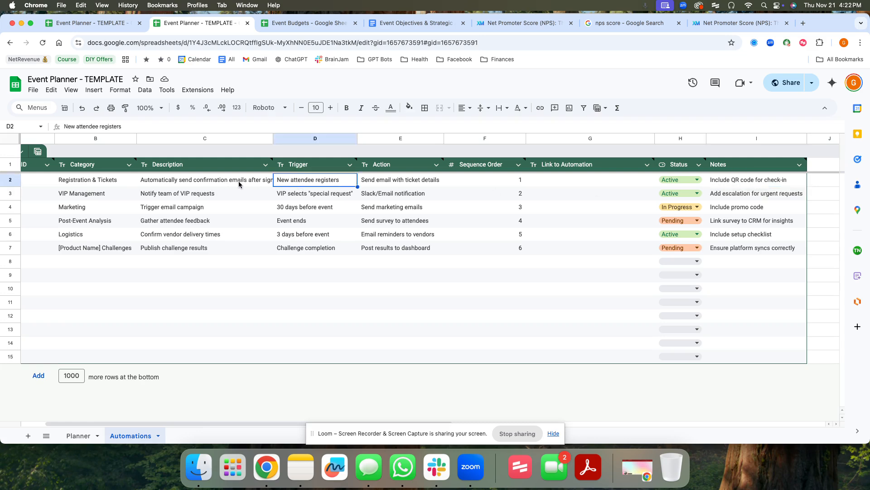
left_click(239, 184)
left_click(110, 185)
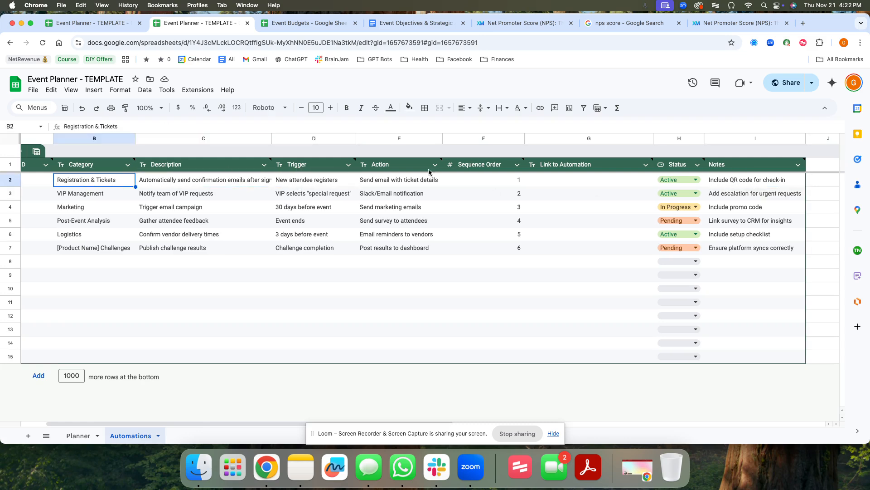
double_click(731, 179)
left_click_drag(731, 178, 789, 178)
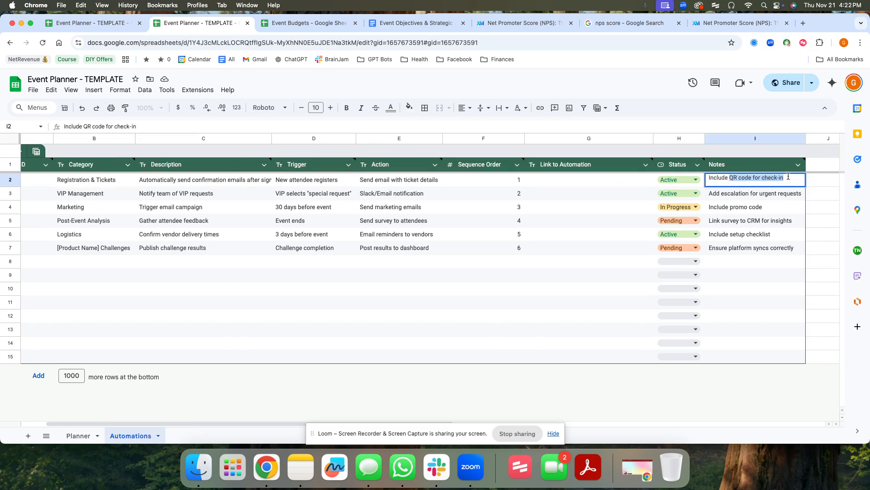
Step: Go through marketing automation A003, covering its description, trigger, action and promo code note
left_click(151, 209)
scroll(210, 210, "left", 2)
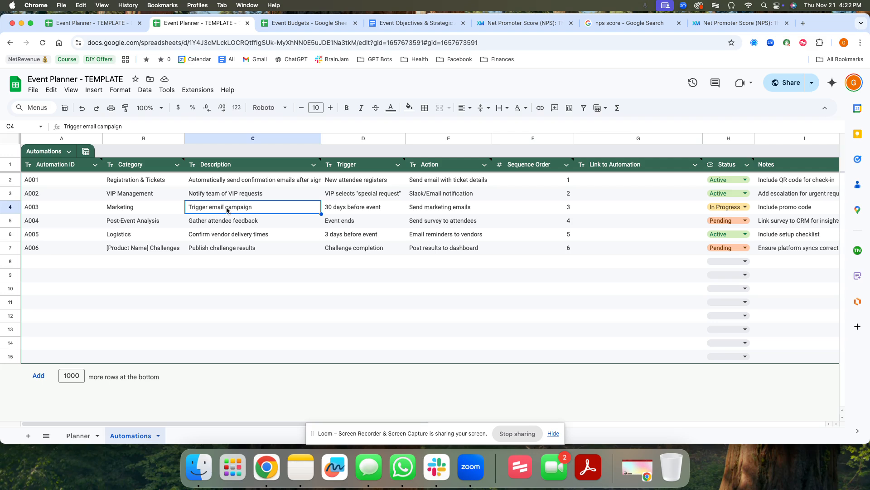
double_click(366, 207)
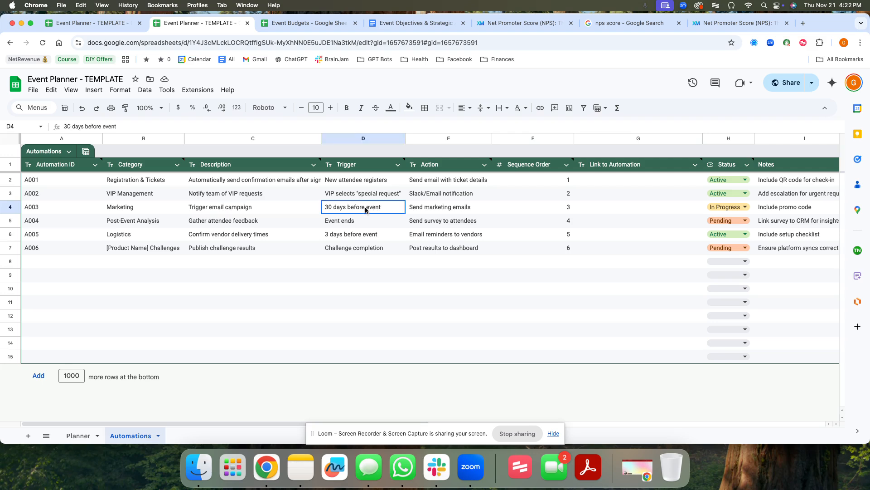
double_click(444, 209)
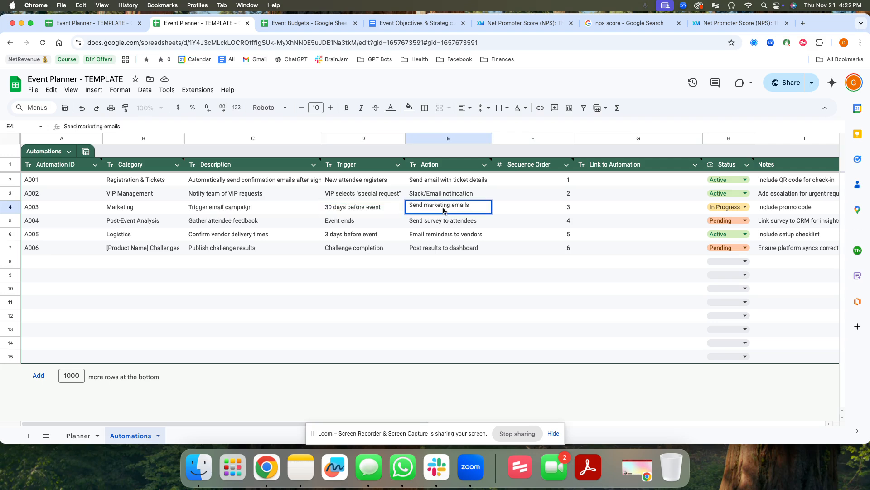
double_click(780, 209)
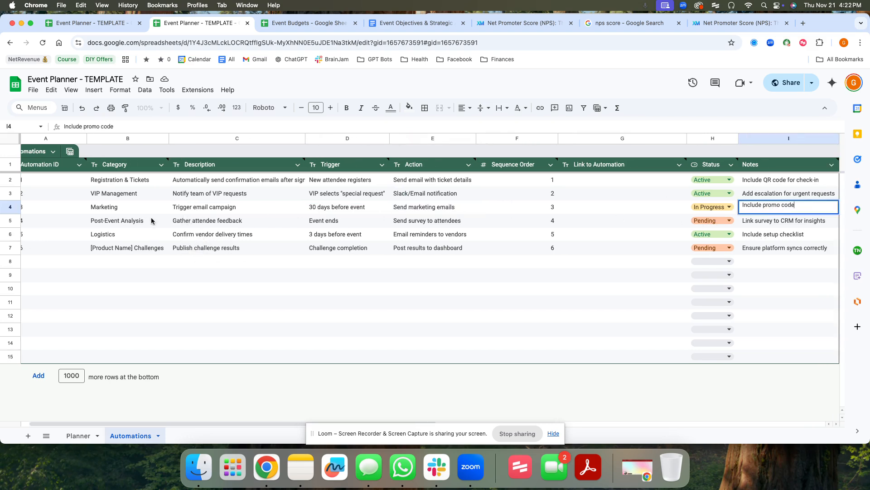
Step: Examine post-event automation A004, highlighting its description, trigger and survey action
left_click(118, 226)
double_click(206, 222)
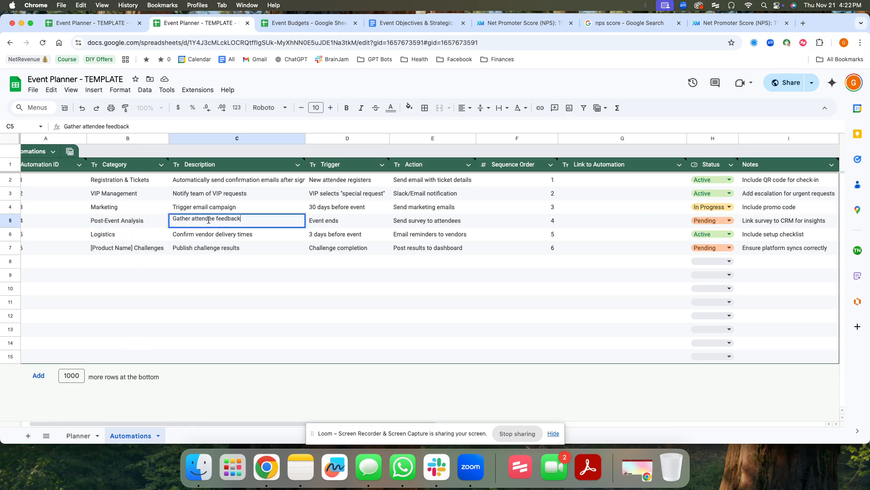
left_click_drag(250, 220, 172, 220)
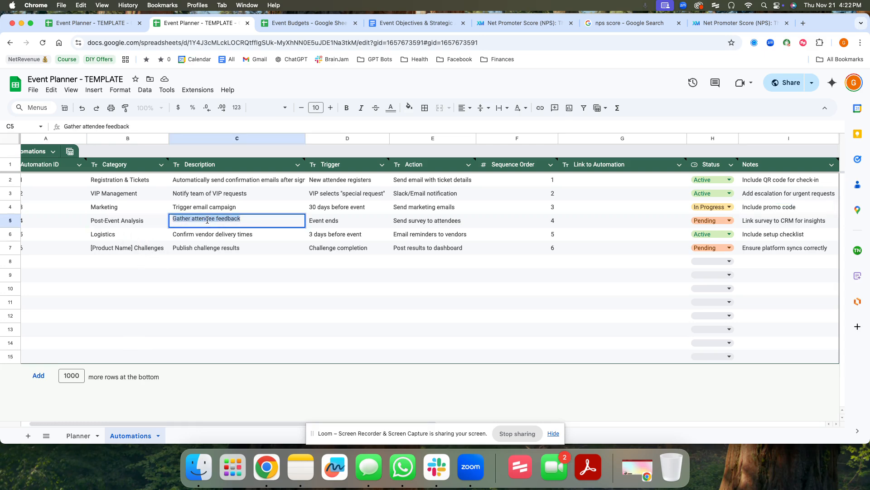
double_click(348, 222)
left_click_drag(348, 219, 317, 218)
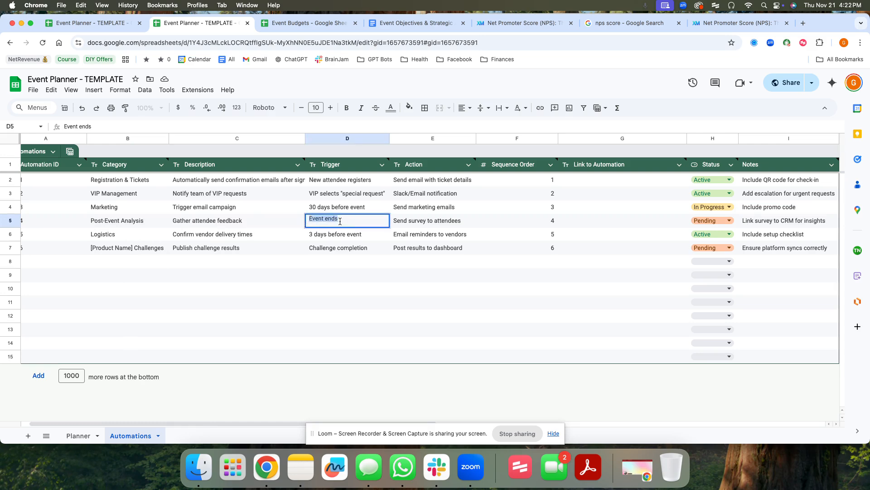
double_click(443, 219)
triple_click(442, 219)
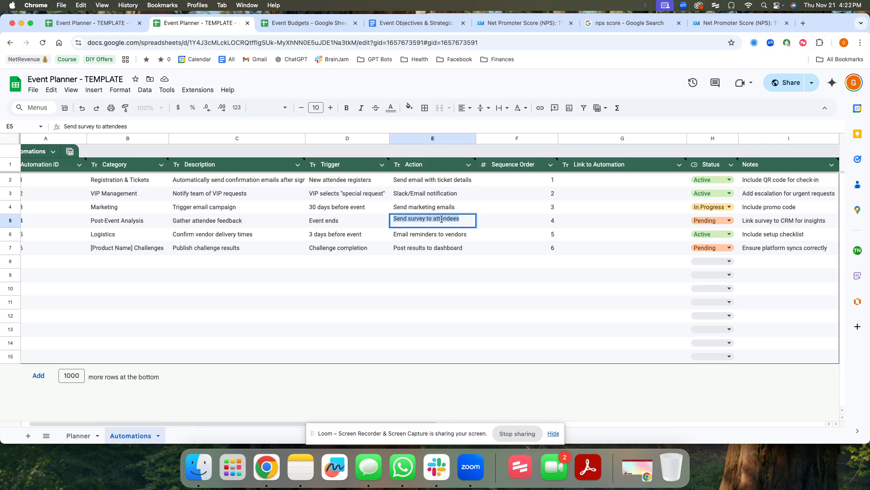
Step: Check the customer satisfaction metric in the Event Objectives & Strategic Alignment Metrics document and return to the Automations sheet
left_click(301, 27)
left_click(410, 23)
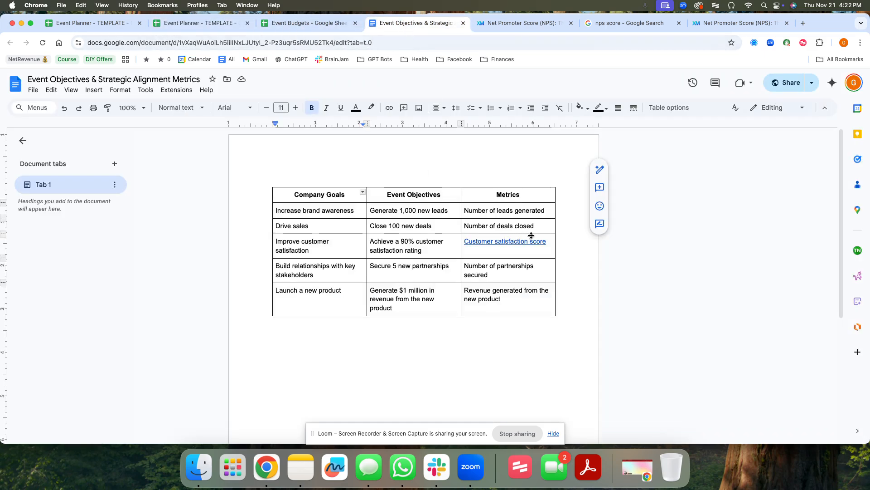
key("super+2")
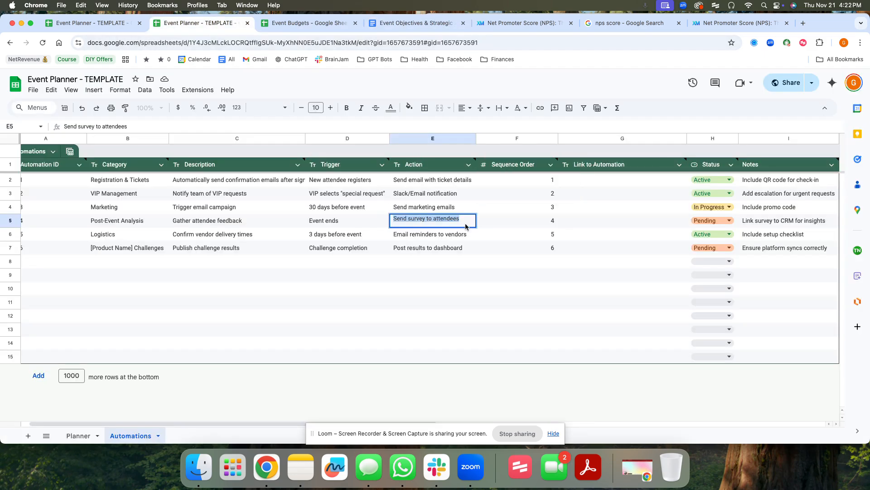
Step: Highlight A004's note about linking the survey to the CRM and relate it to the "Event ends" trigger
double_click(779, 222)
left_click_drag(757, 221, 825, 220)
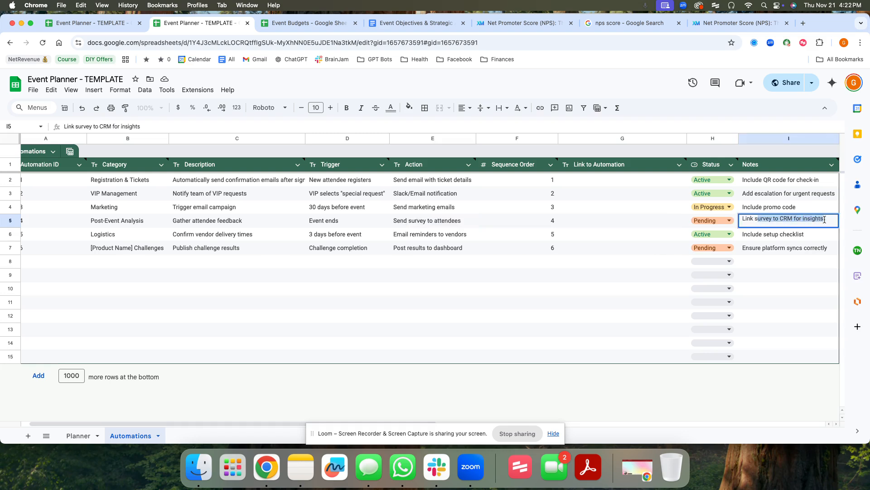
left_click(773, 219)
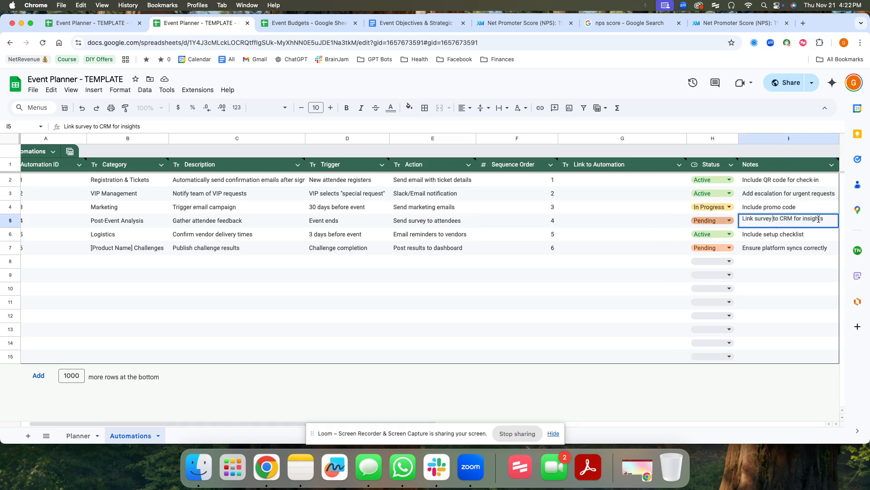
left_click_drag(824, 219, 744, 217)
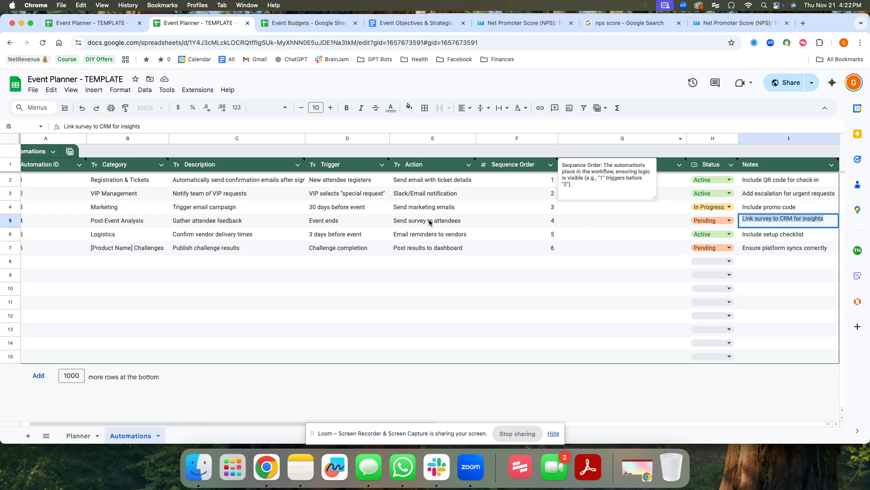
left_click(363, 223)
double_click(805, 221)
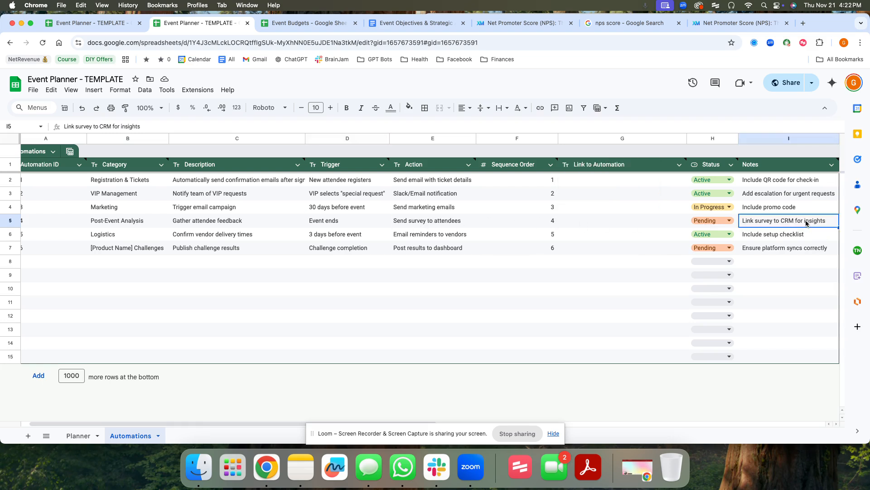
triple_click(805, 221)
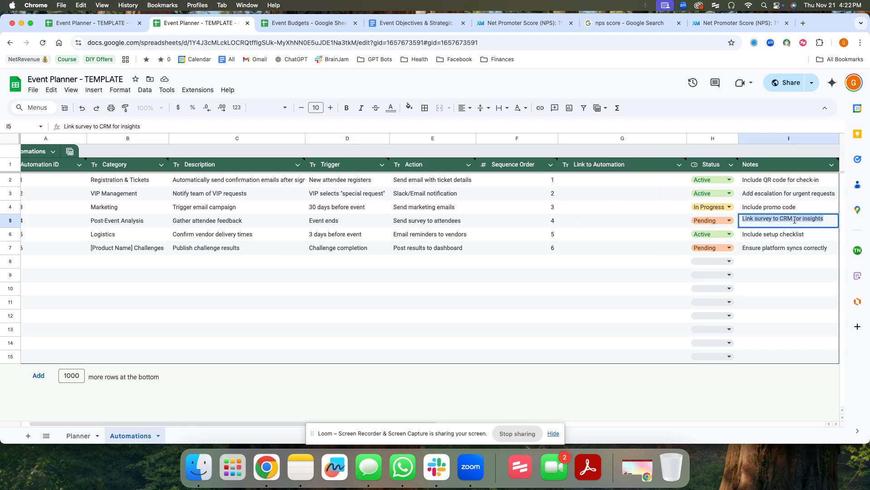
left_click(349, 225)
Step: Review logistics automation A005, covering its category, description and trigger, and highlight the vendor email reminder action
scroll(123, 235, "left", 1)
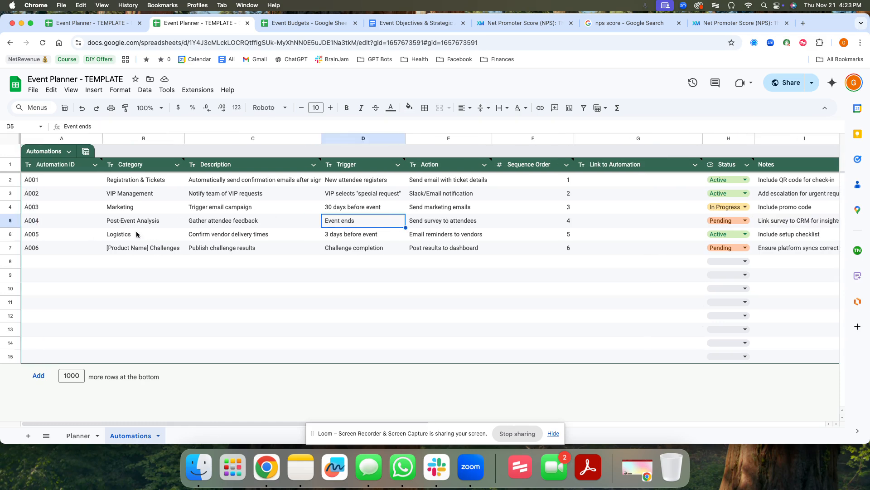
left_click(119, 234)
left_click(227, 236)
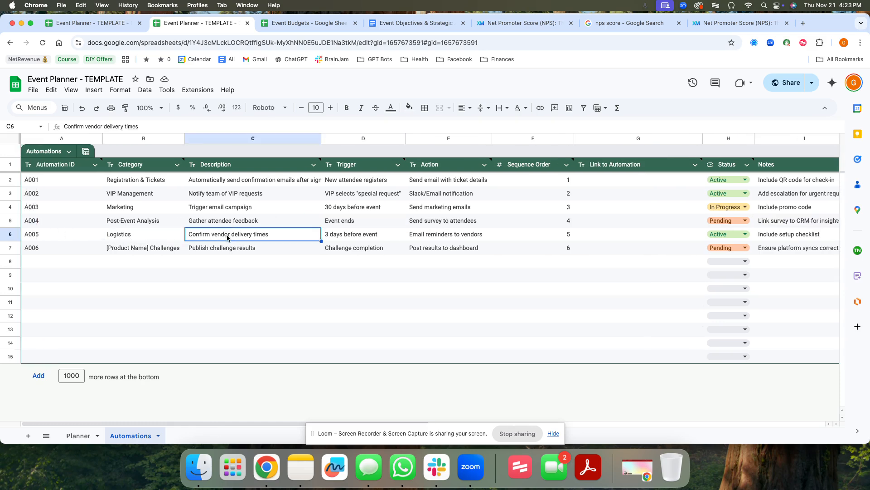
triple_click(226, 235)
left_click(355, 233)
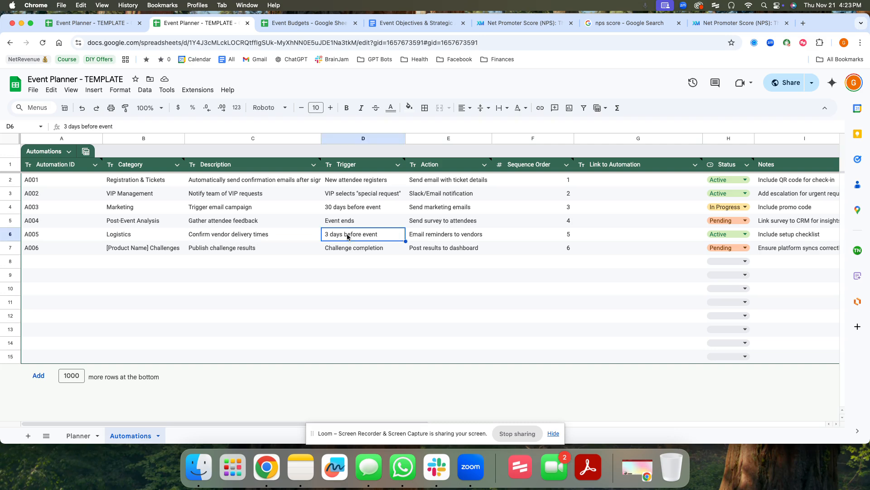
triple_click(355, 233)
left_click(428, 236)
double_click(427, 237)
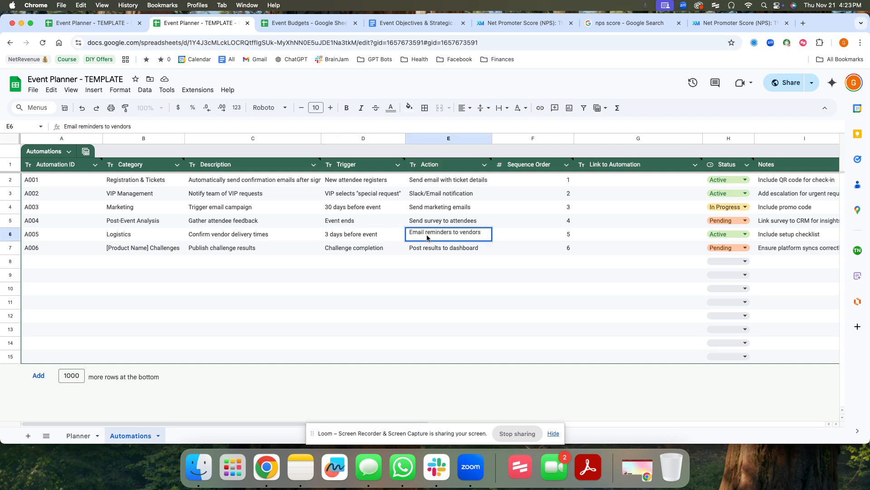
triple_click(431, 232)
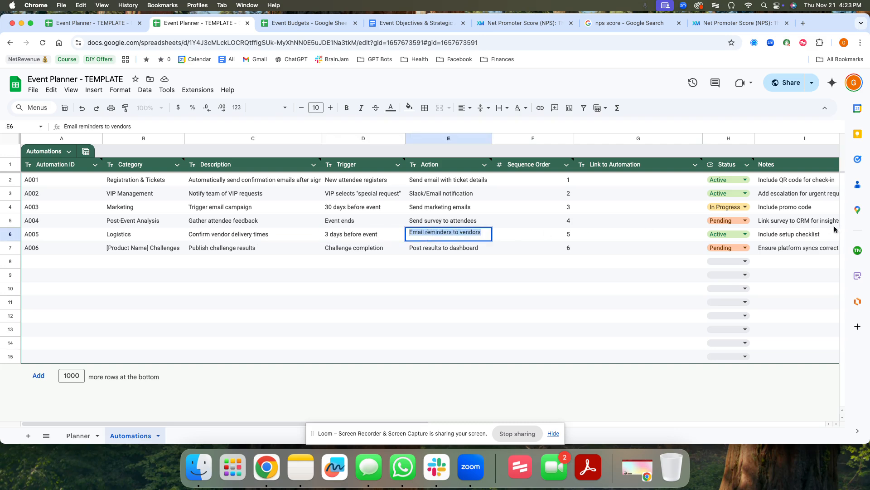
Step: Highlight A005's setup checklist note and review the available Status options for automations A004 and A003
double_click(793, 233)
triple_click(776, 233)
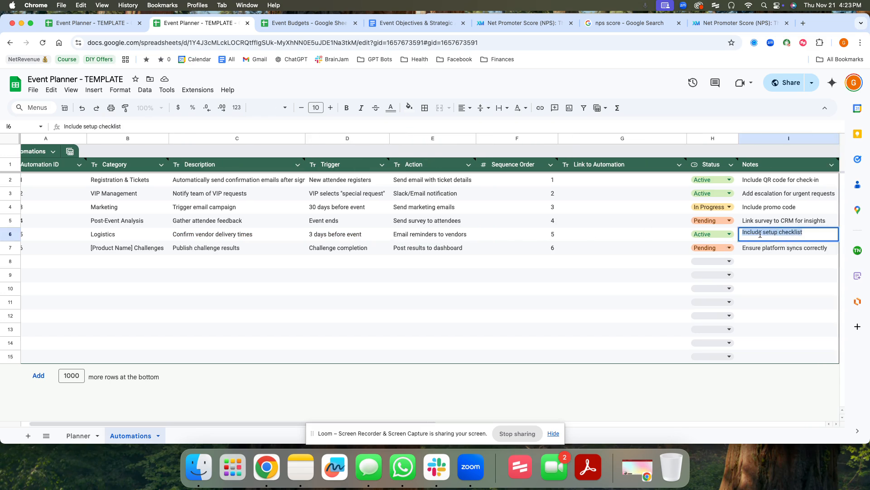
left_click(723, 165)
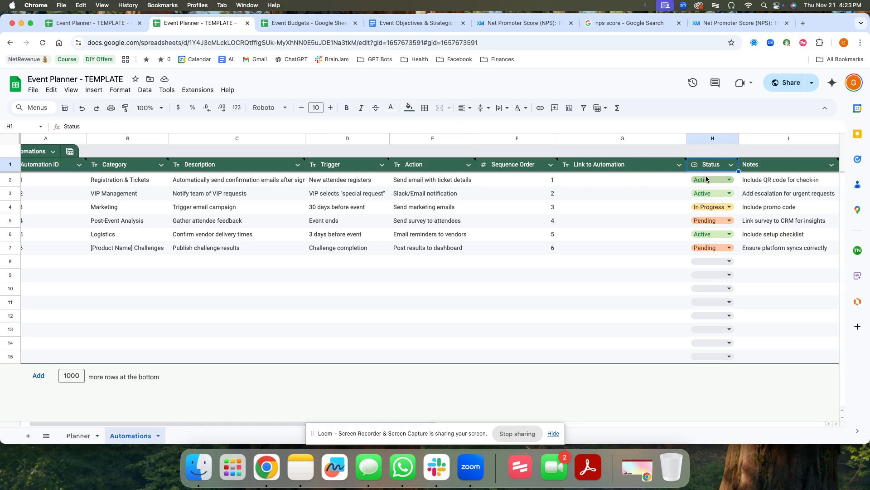
left_click(710, 221)
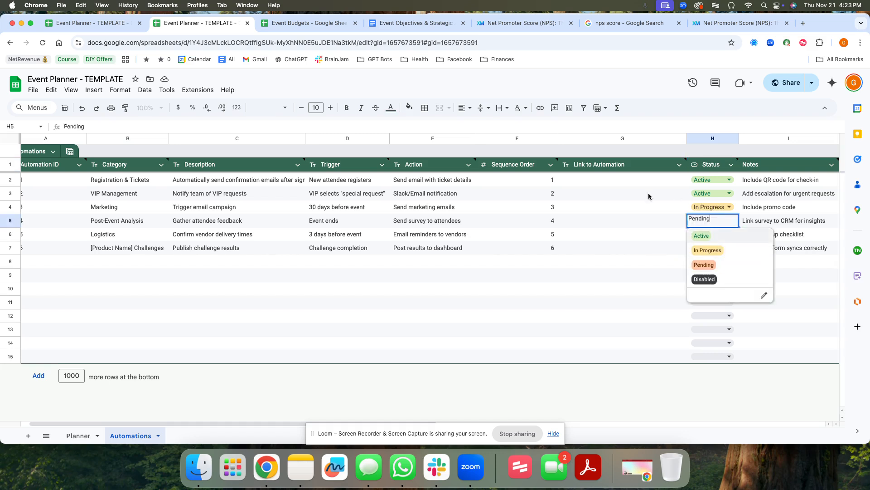
left_click(627, 208)
left_click(769, 222)
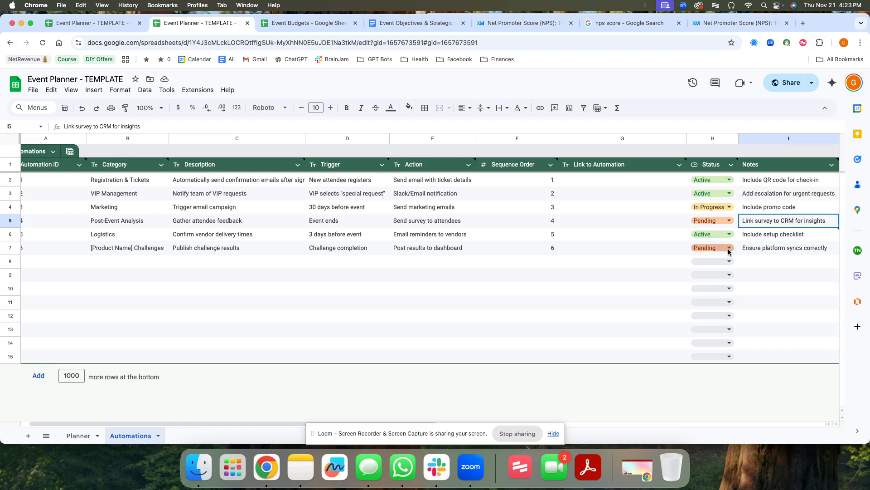
double_click(712, 209)
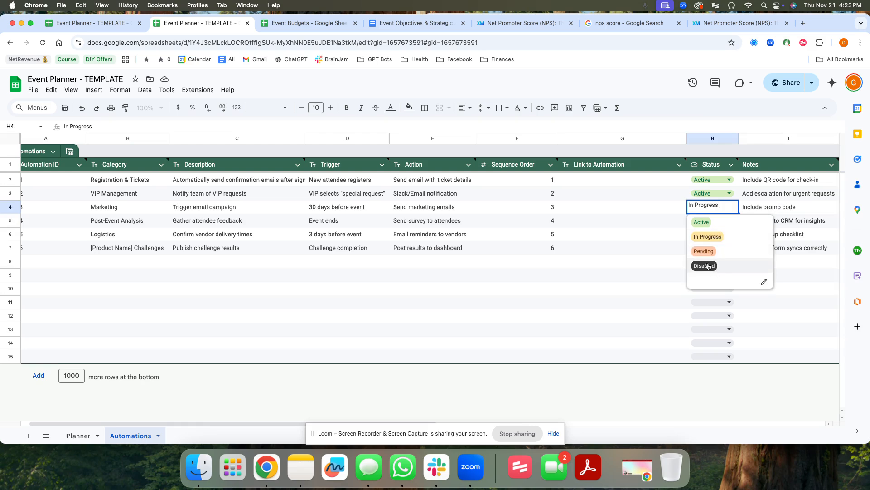
left_click(624, 210)
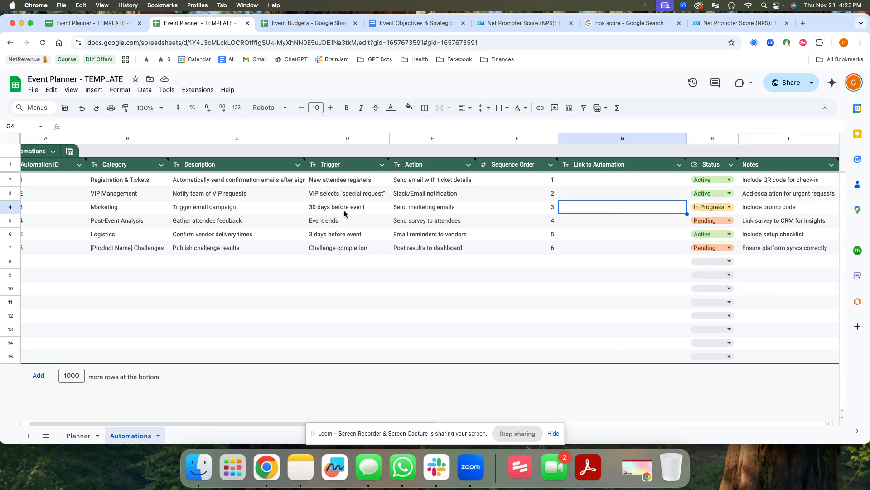
Step: Insert a table column before Category on the Automations sheet and name it Assignee
scroll(346, 210, "left", 2)
left_click(116, 211)
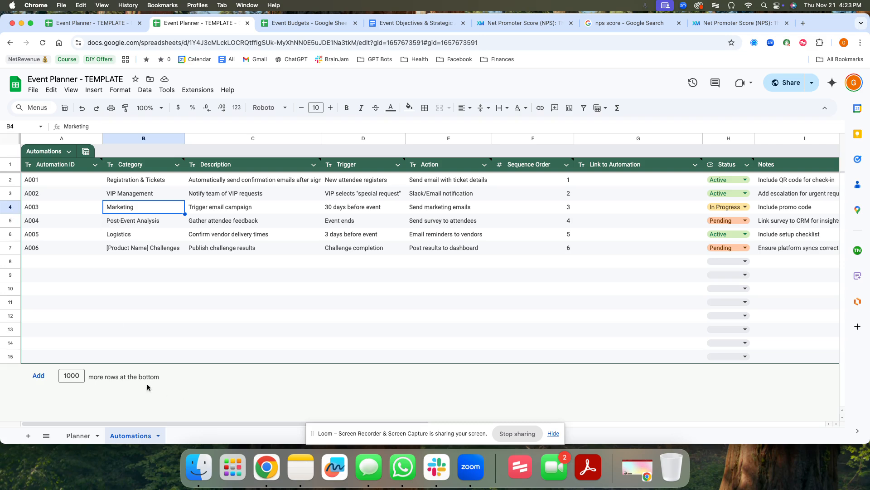
left_click(143, 138)
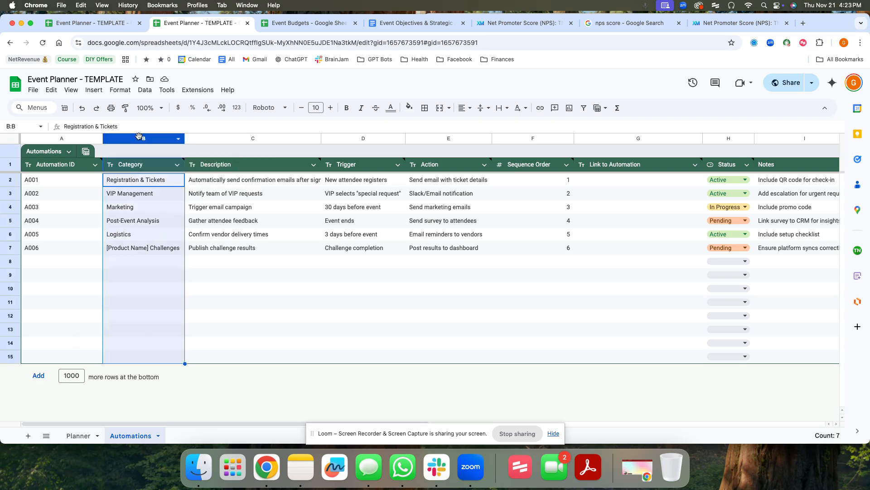
right_click(141, 138)
left_click(171, 199)
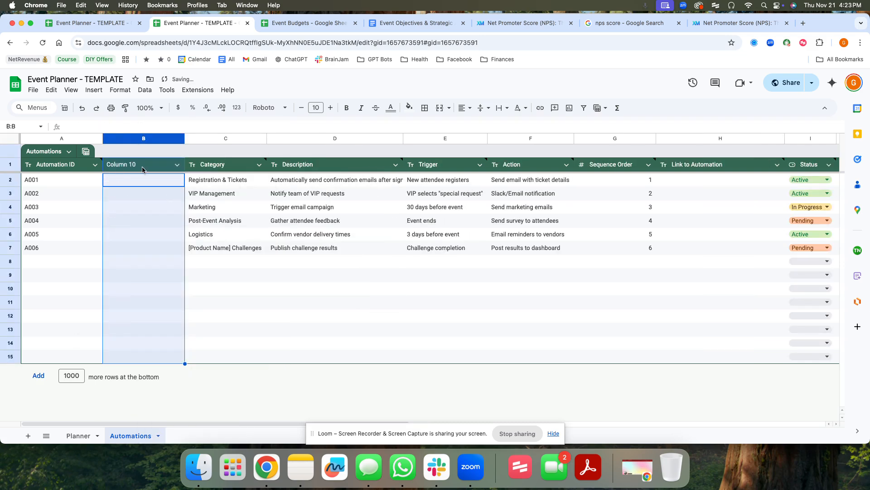
double_click(144, 165)
type("Ass")
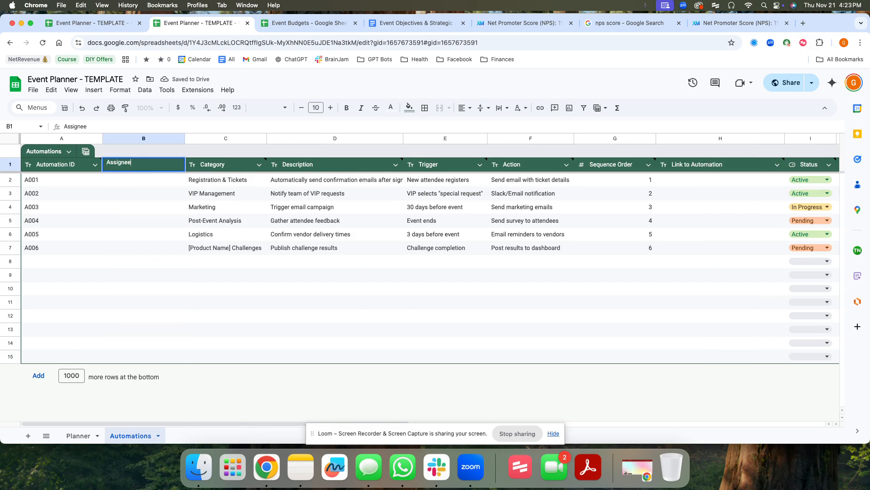
type("ignee")
left_click(135, 198)
Step: Set the Assignee column's type to the People smart chip and check the people suggestions for A001
left_click(177, 165)
mouse_move(224, 185)
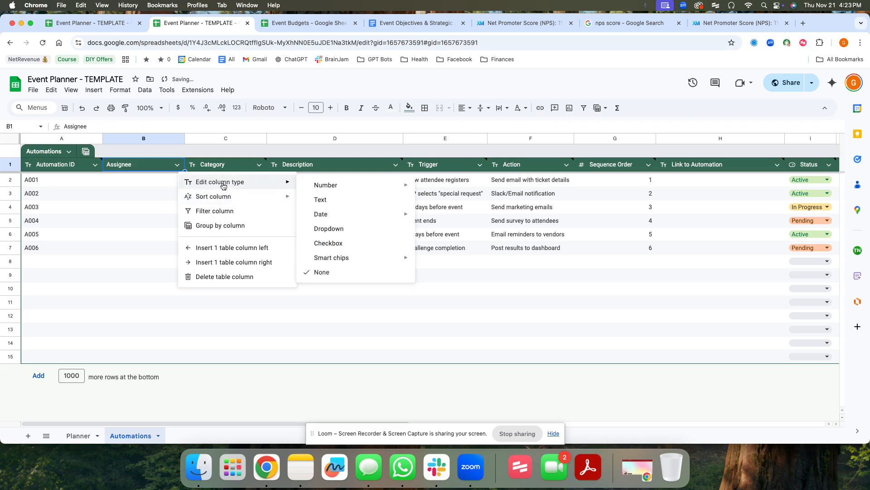
mouse_move(343, 258)
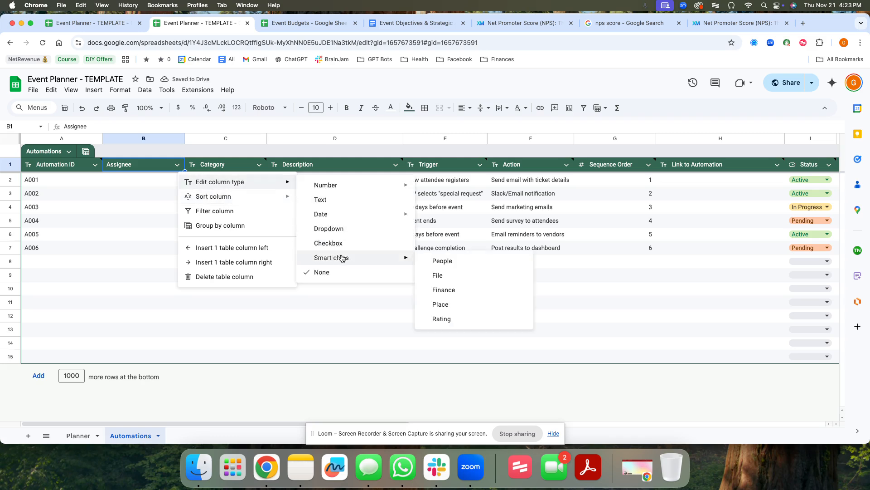
left_click(487, 256)
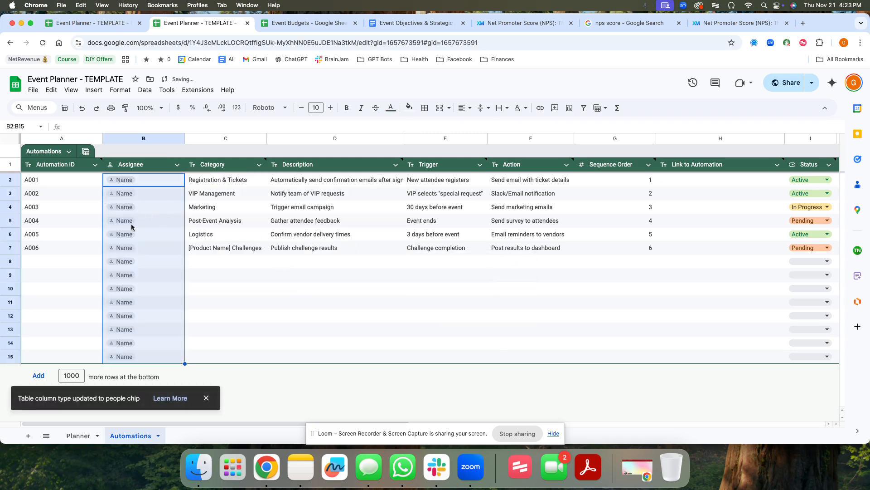
left_click(224, 238)
left_click(119, 180)
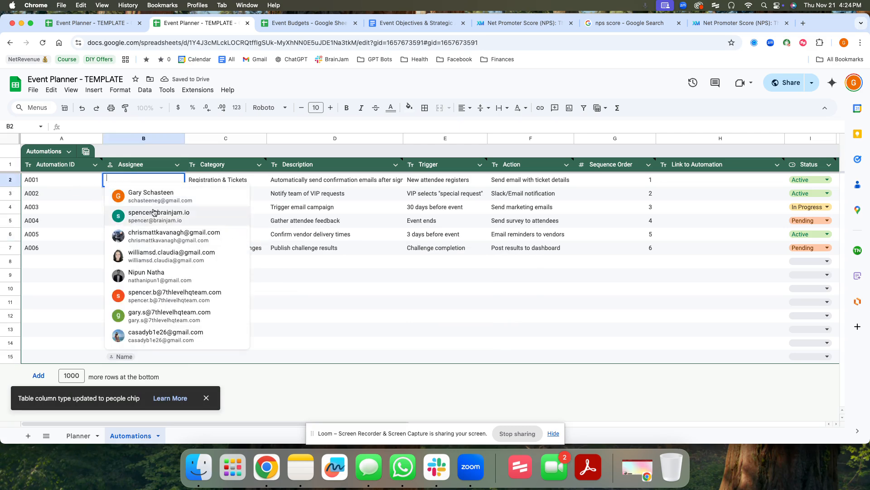
left_click(324, 196)
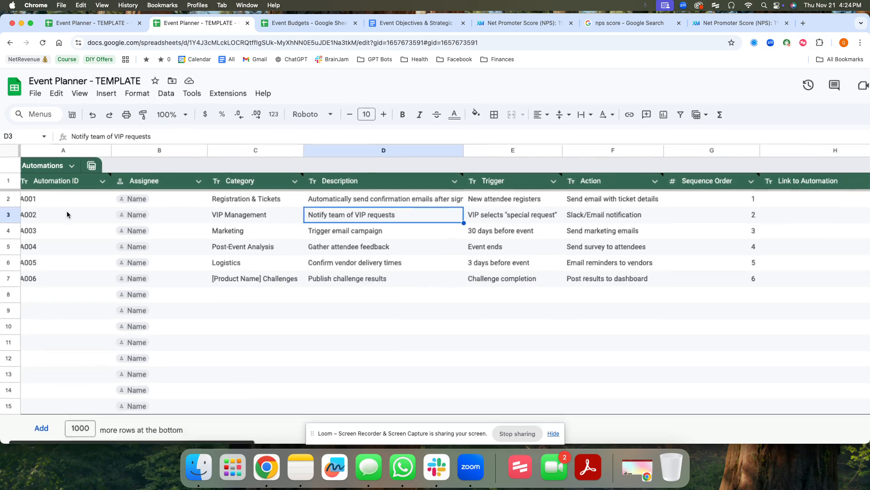
Step: Add a note to the Assignee header reading "Person responsible for building, fixing and maintaining the automation"
left_click(137, 184)
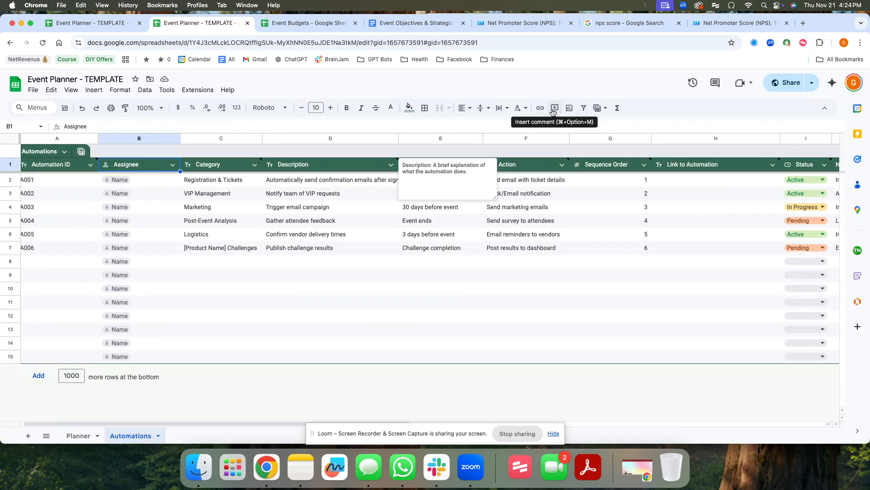
left_click(98, 94)
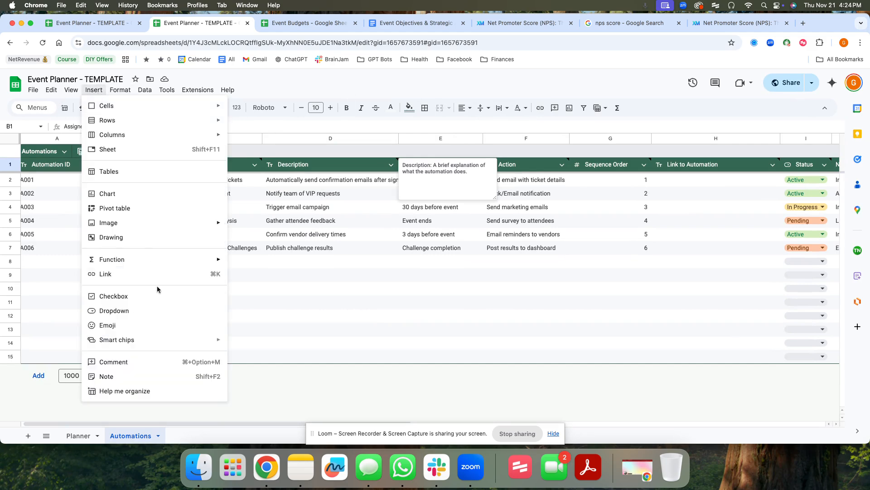
left_click(147, 374)
type("Person responsible for fixing a")
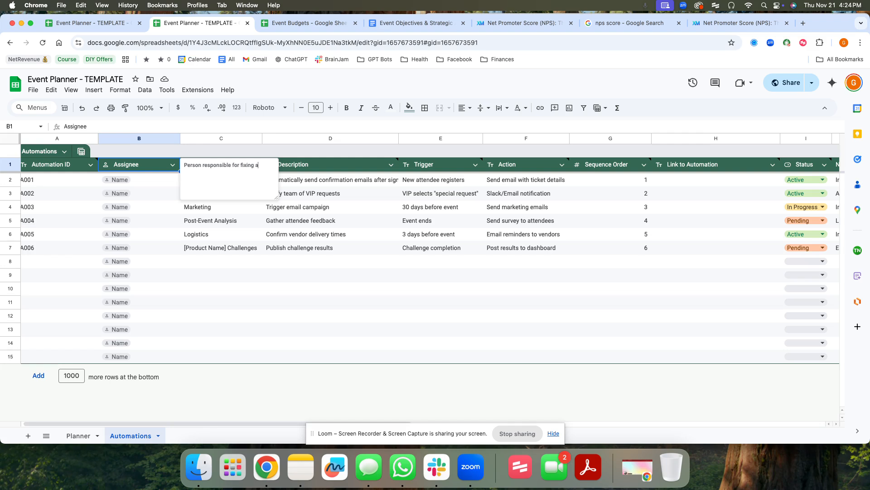
type("nd main")
type("building,")
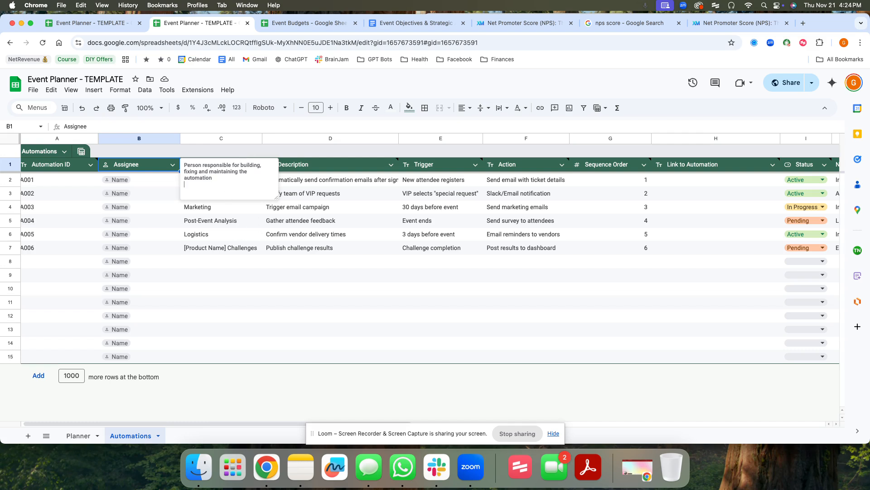
left_click(276, 232)
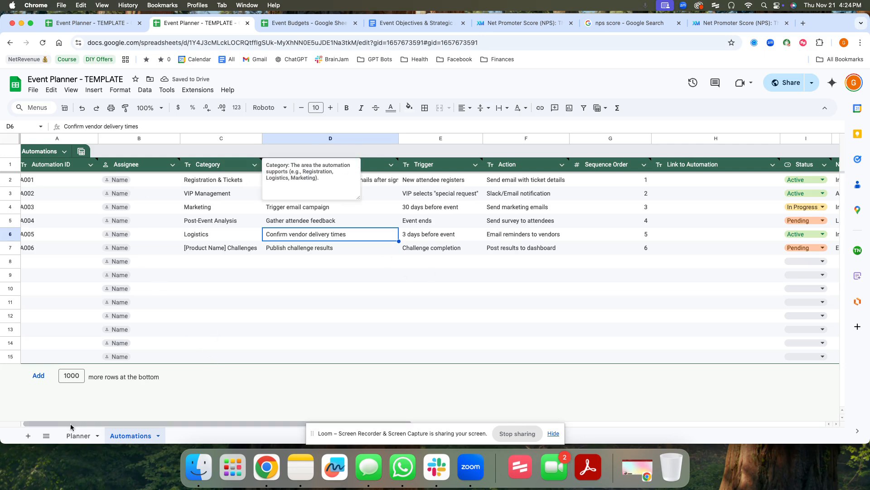
Step: Review the first activity on the Planner sheet, and expand and collapse the grouped columns from Deliverable to Do Date
left_click(78, 435)
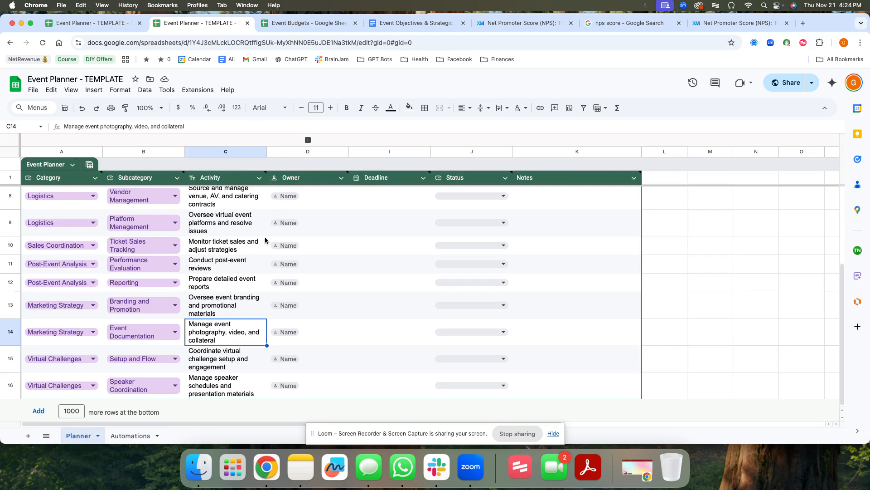
scroll(265, 241, "up", 5)
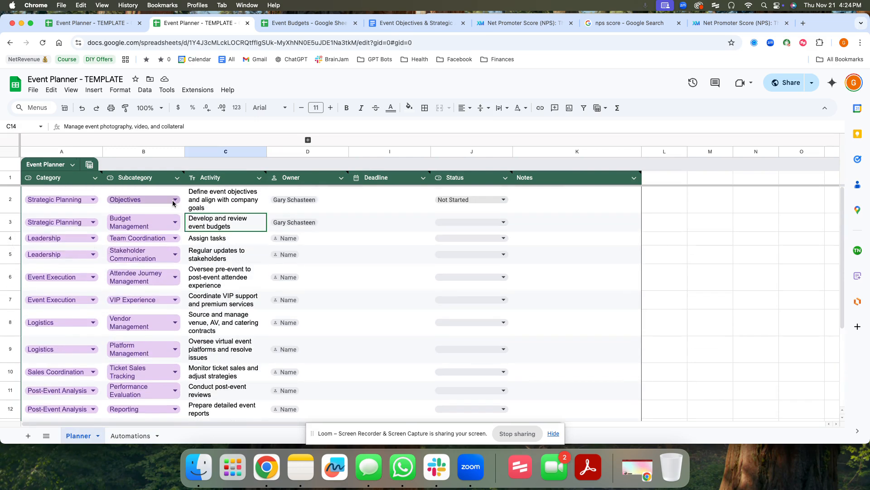
left_click(209, 204)
double_click(209, 204)
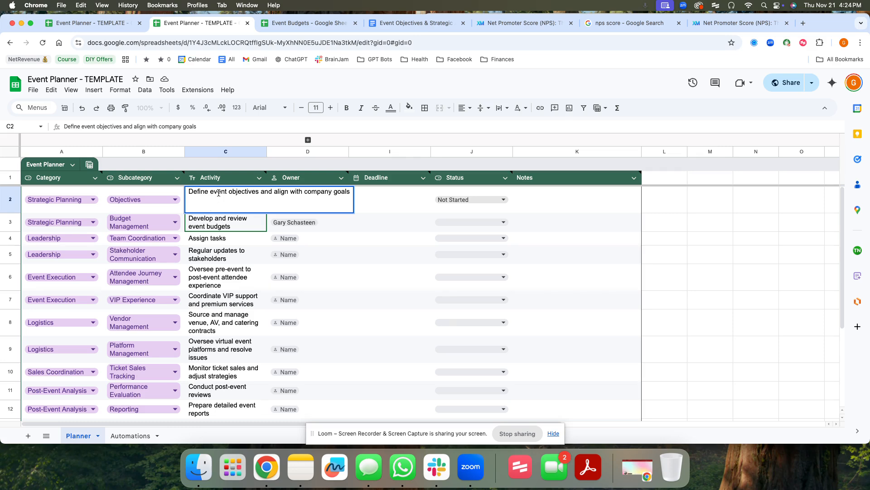
triple_click(219, 193)
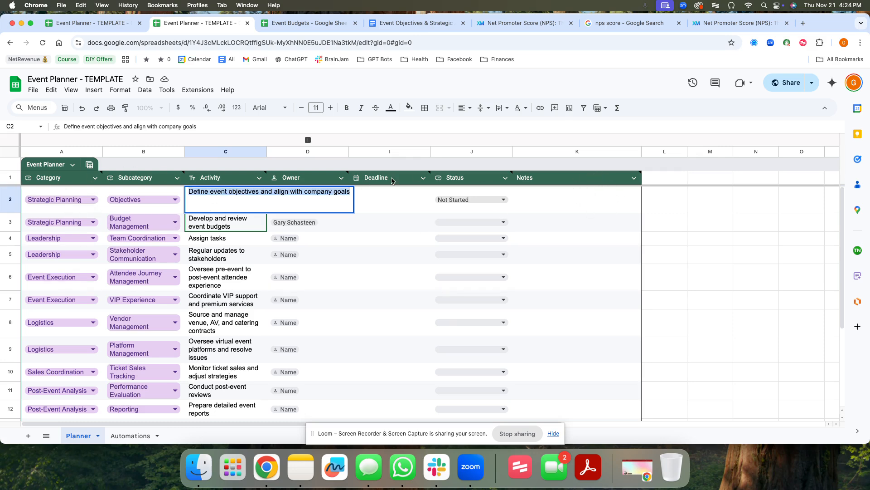
left_click(308, 140)
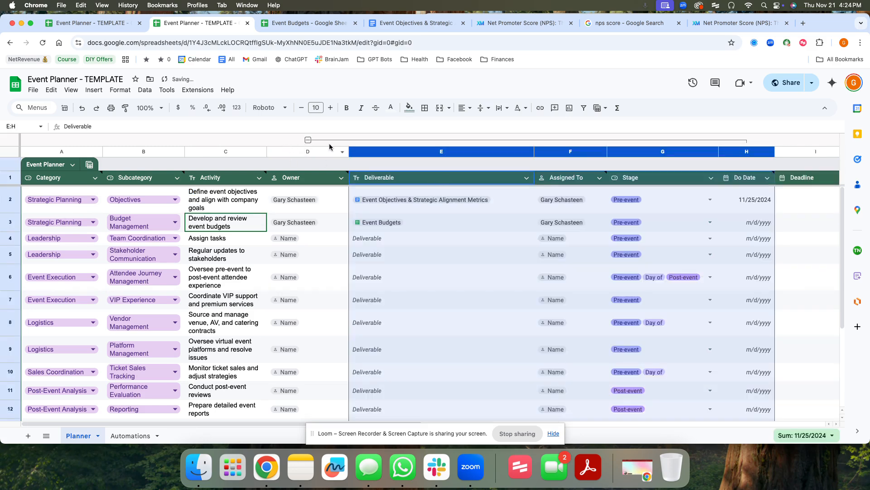
left_click(308, 139)
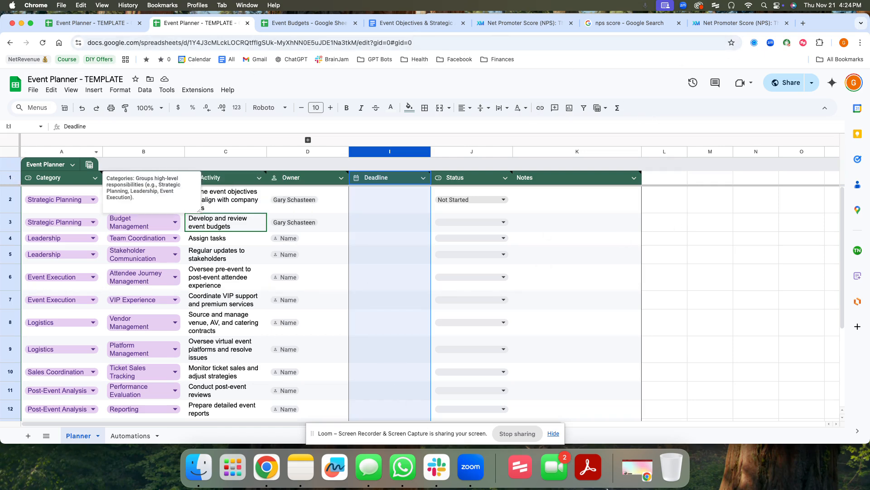
left_click(644, 472)
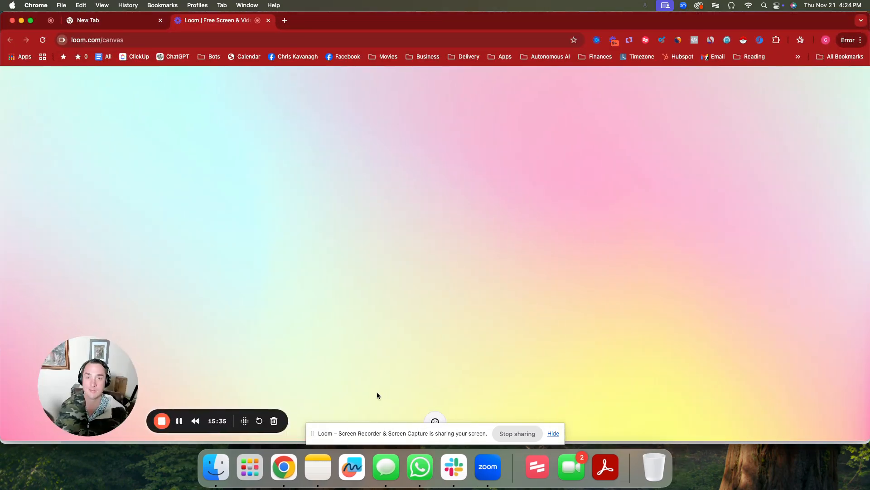